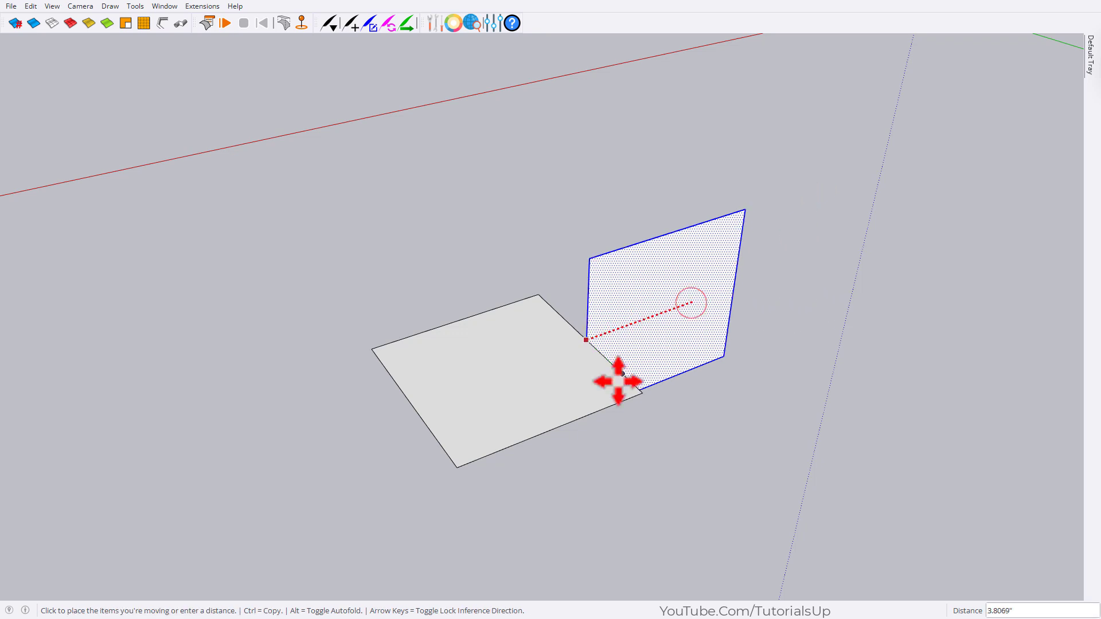
# Move the vertical rectangle so that it crosses through the middle of the horizontal rectangle.
pyautogui.click(558, 431)
pyautogui.scroll(4, 558, 431)
pyautogui.moveTo(577, 487)
pyautogui.mouseDown(button='middle')
pyautogui.moveTo(520, 422)
pyautogui.moveTo(553, 456)
pyautogui.mouseUp(button='middle')
pyautogui.scroll(-2, 520, 422)
# Erase the front edge of the horizontal rectangle and the bottom edge of the vertical rectangle.
pyautogui.press('e')
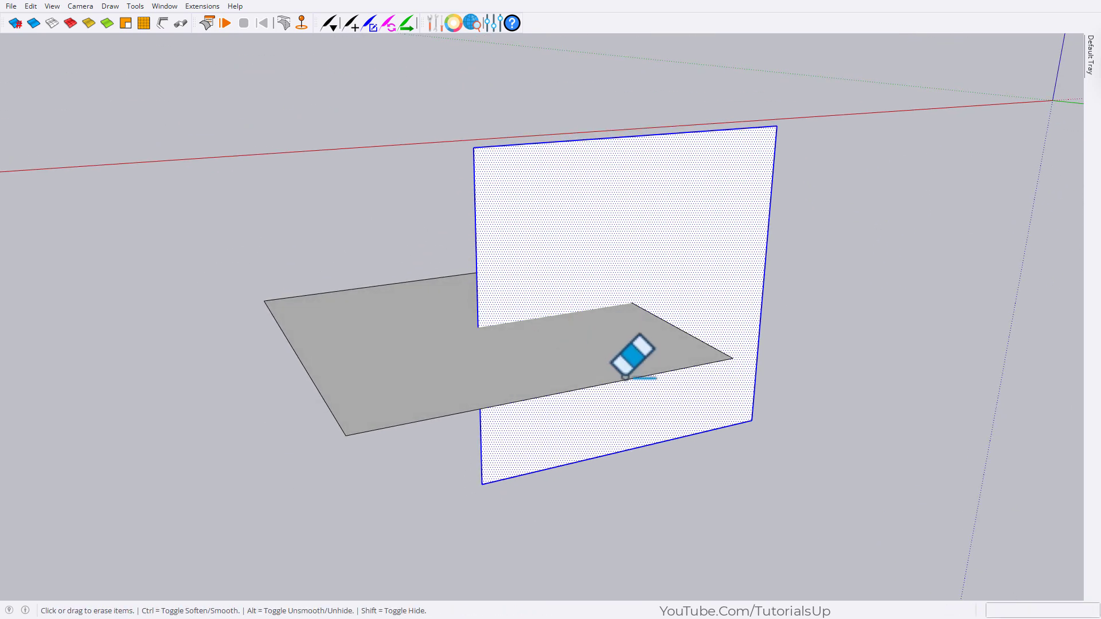
pyautogui.moveTo(590, 359); pyautogui.dragTo(597, 393)
pyautogui.moveTo(599, 395); pyautogui.dragTo(615, 472)
pyautogui.moveTo(596, 379)
pyautogui.mouseDown(button='middle')
pyautogui.moveTo(835, 390)
pyautogui.moveTo(642, 404)
pyautogui.moveTo(641, 375)
pyautogui.mouseUp(button='middle')
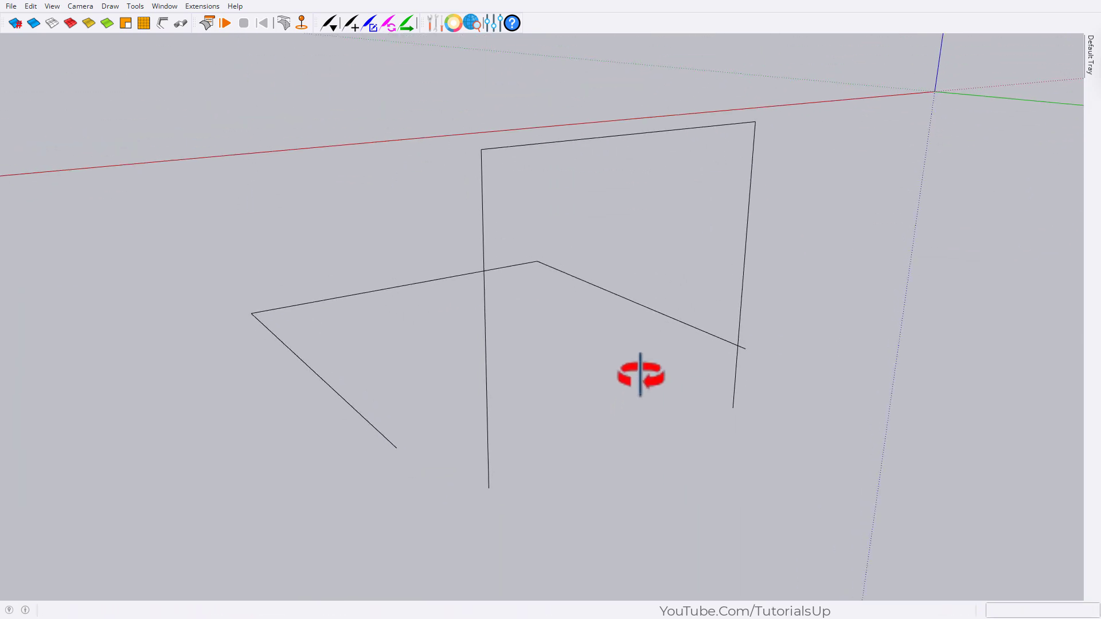
# Draw a line from the open front corner of the horizontal outline to the far open bottom end of the vertical outline.
pyautogui.click(396, 446)
pyautogui.click(733, 408)
pyautogui.press('space')
# Draw a long line outward from each of the two free ends of the path, aligned with the horizontal outline's edge midpoint, and select the whole path.
pyautogui.moveTo(614, 420)
pyautogui.mouseDown(button='middle')
pyautogui.moveTo(659, 337)
pyautogui.moveTo(1096, 458)
pyautogui.moveTo(590, 324)
pyautogui.moveTo(504, 425)
pyautogui.moveTo(412, 470)
pyautogui.moveTo(227, 526)
pyautogui.mouseUp(button='middle')
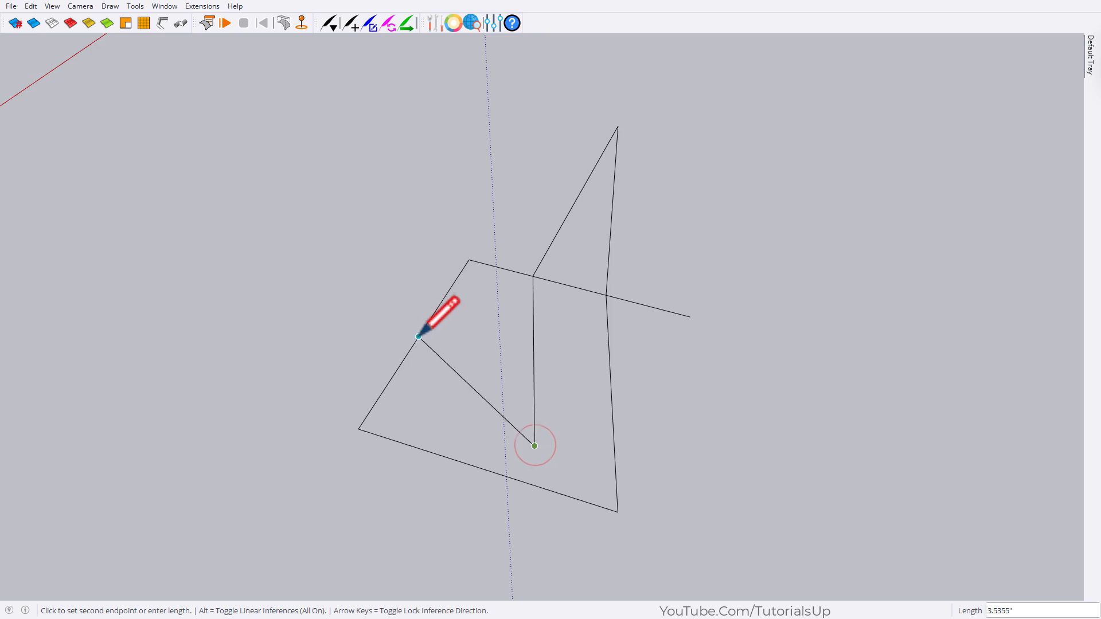
pyautogui.scroll(-3, 419, 337)
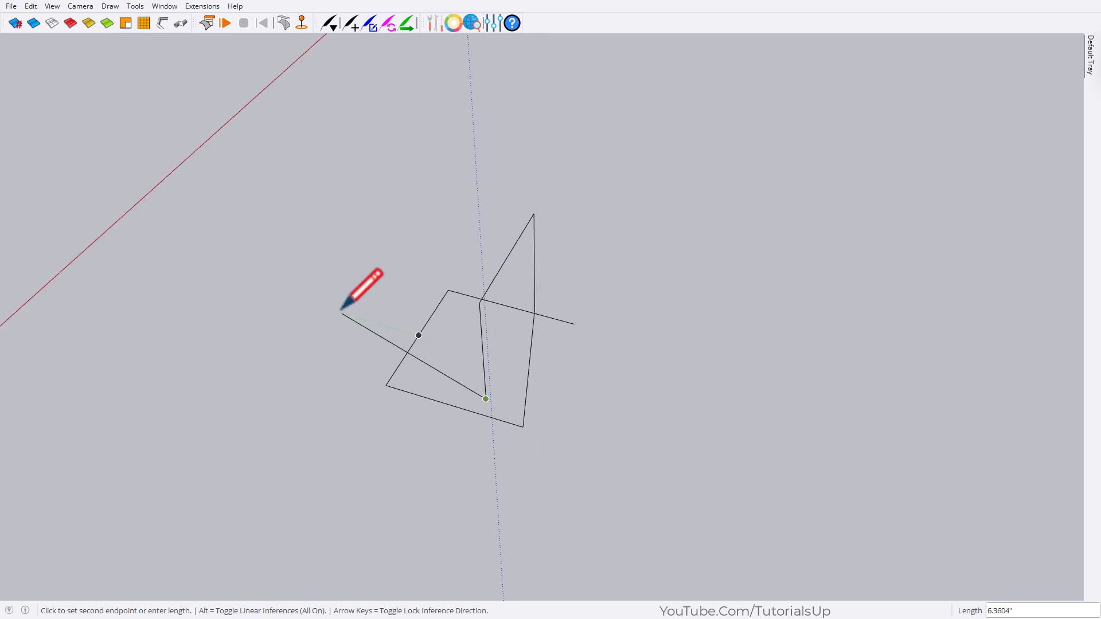
pyautogui.click(281, 297)
pyautogui.moveTo(281, 297); pyautogui.dragTo(567, 329, button='middle')
pyautogui.click(572, 332)
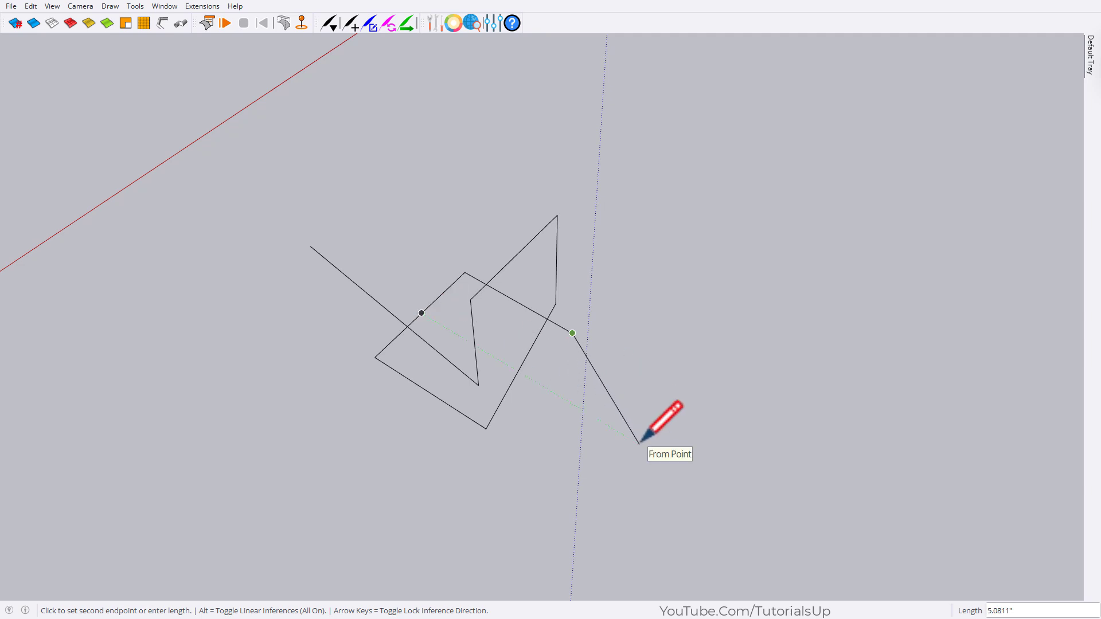
pyautogui.moveTo(724, 533); pyautogui.dragTo(509, 346, button='middle')
pyautogui.moveTo(585, 448); pyautogui.dragTo(679, 401, button='middle')
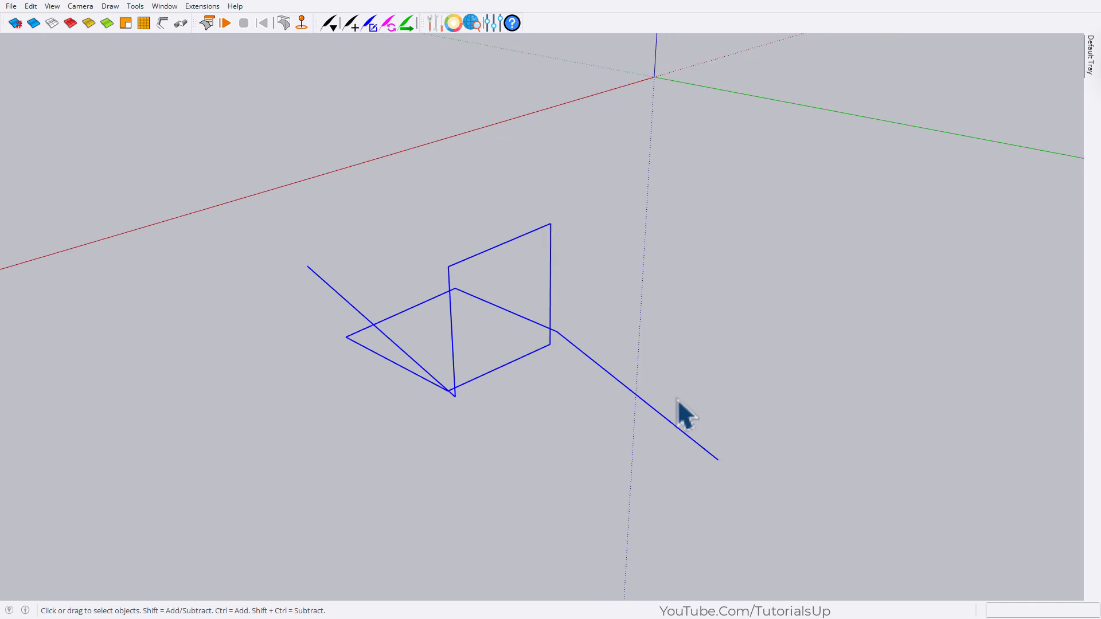
# Convert the selected path to a Bezier Classic curve with FredoSpline.
pyautogui.click(399, 21)
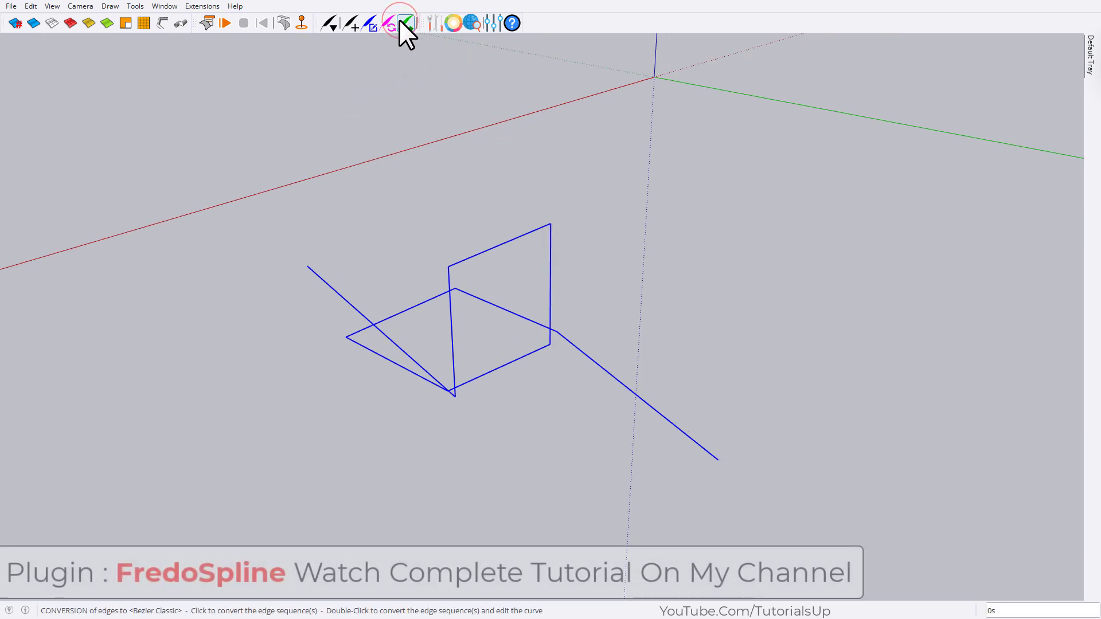
pyautogui.scroll(1, 453, 296)
pyautogui.moveTo(447, 300); pyautogui.dragTo(453, 344, button='middle')
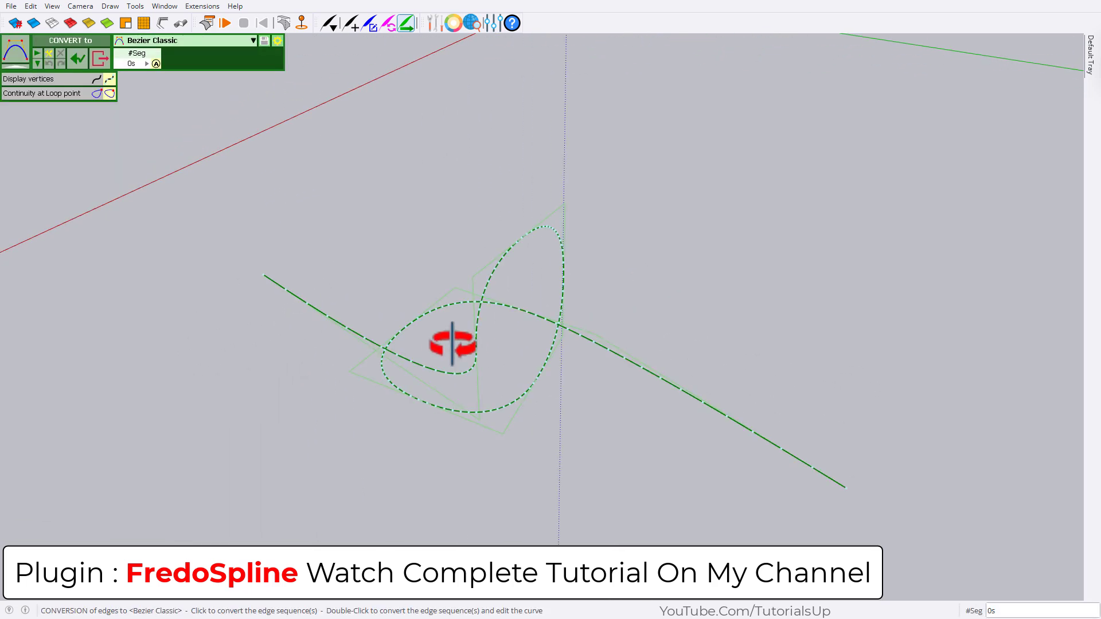
pyautogui.click(176, 43)
pyautogui.click(172, 52)
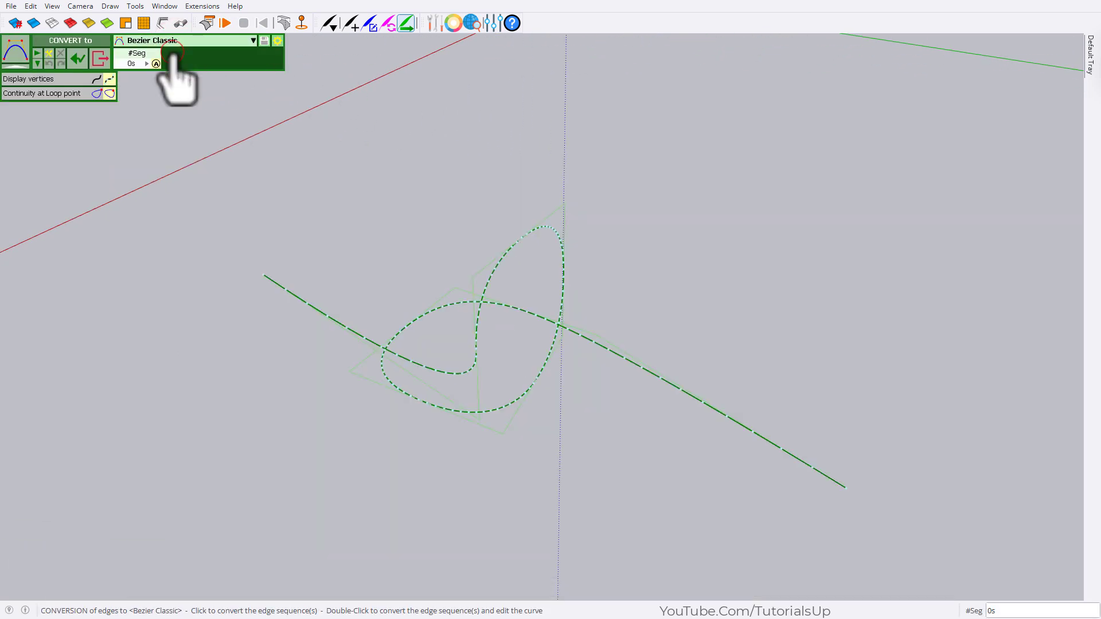
# Set the Bezier curve's number of segments to 20 and apply the conversion.
pyautogui.click(129, 64)
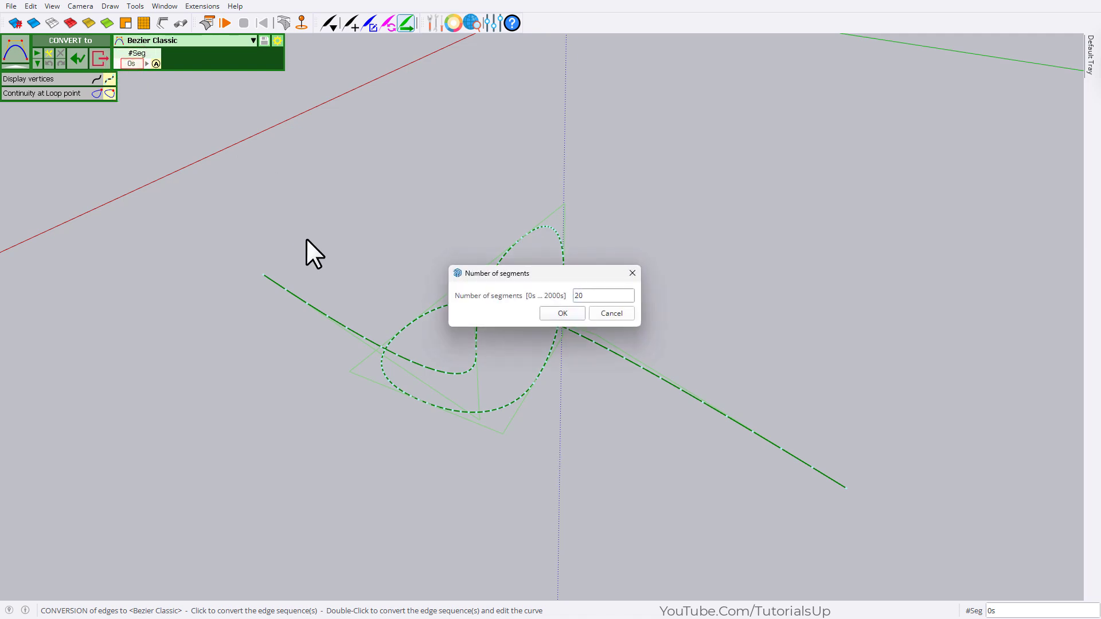
pyautogui.write('20')
pyautogui.click(545, 311)
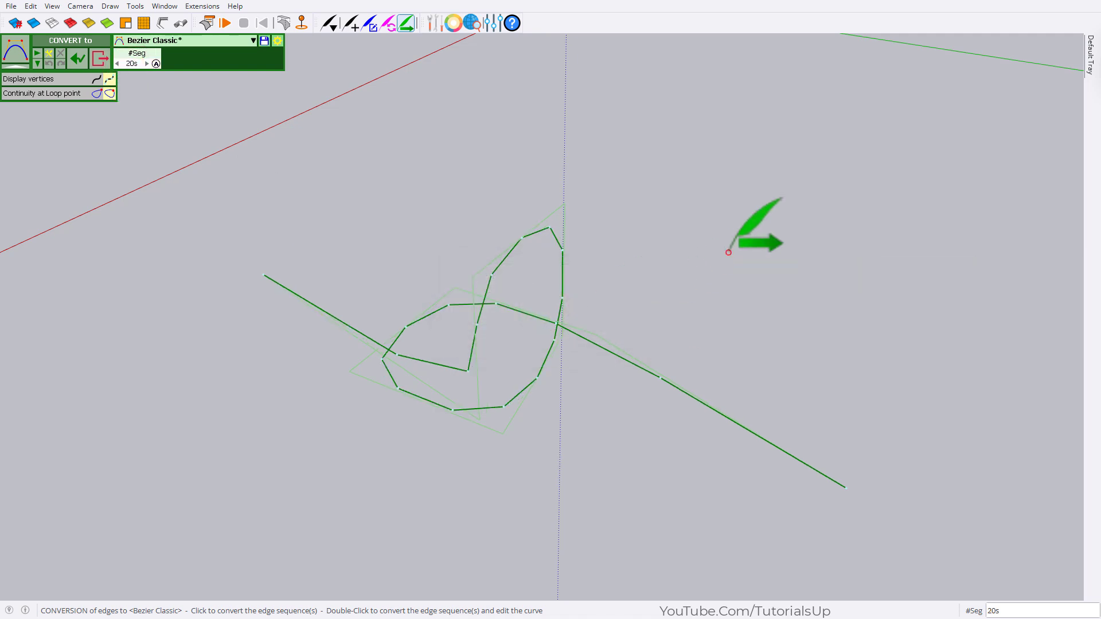
pyautogui.click(728, 252)
pyautogui.moveTo(740, 308)
pyautogui.mouseDown(button='middle')
pyautogui.moveTo(634, 187)
pyautogui.moveTo(673, 141)
pyautogui.moveTo(725, 383)
pyautogui.moveTo(580, 306)
pyautogui.mouseUp(button='middle')
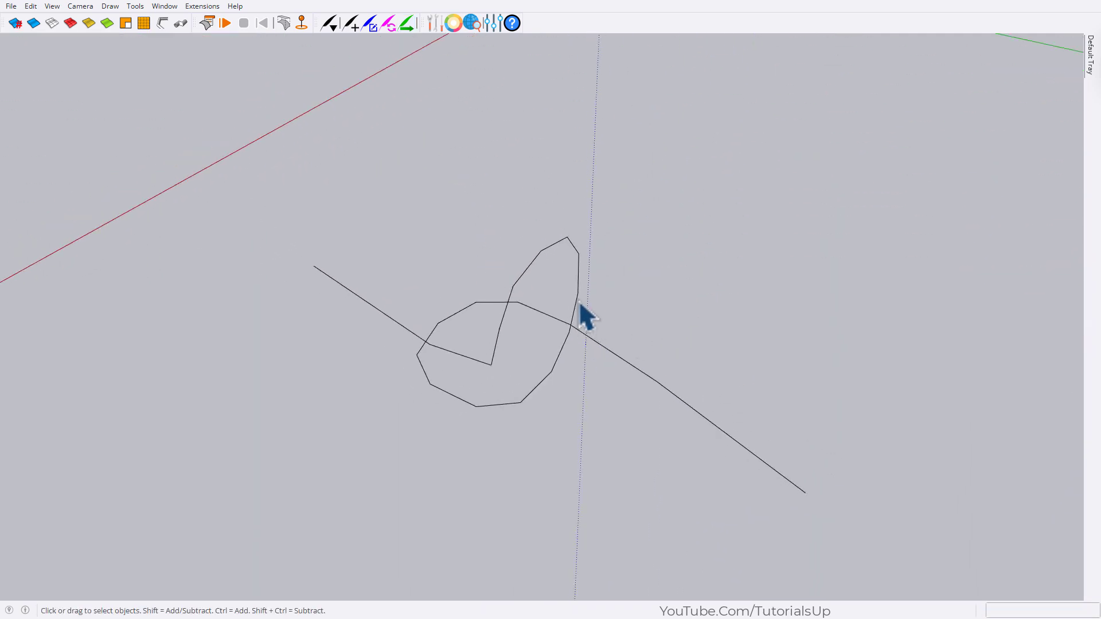
# Explode the converted curve into separate edges.
pyautogui.rightClick(520, 287)
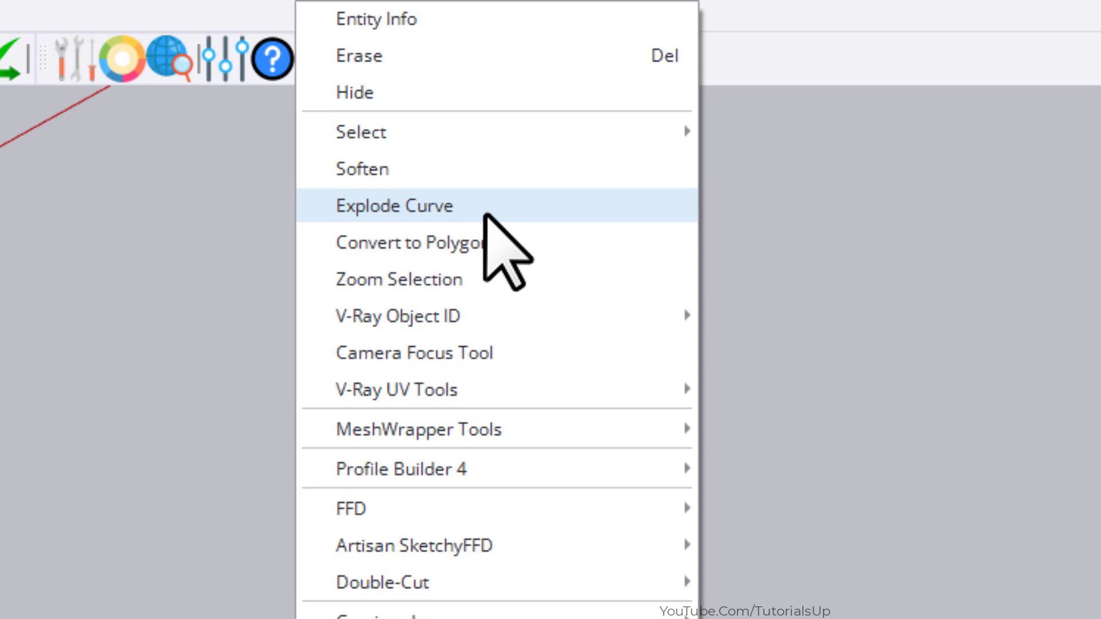
pyautogui.click(488, 206)
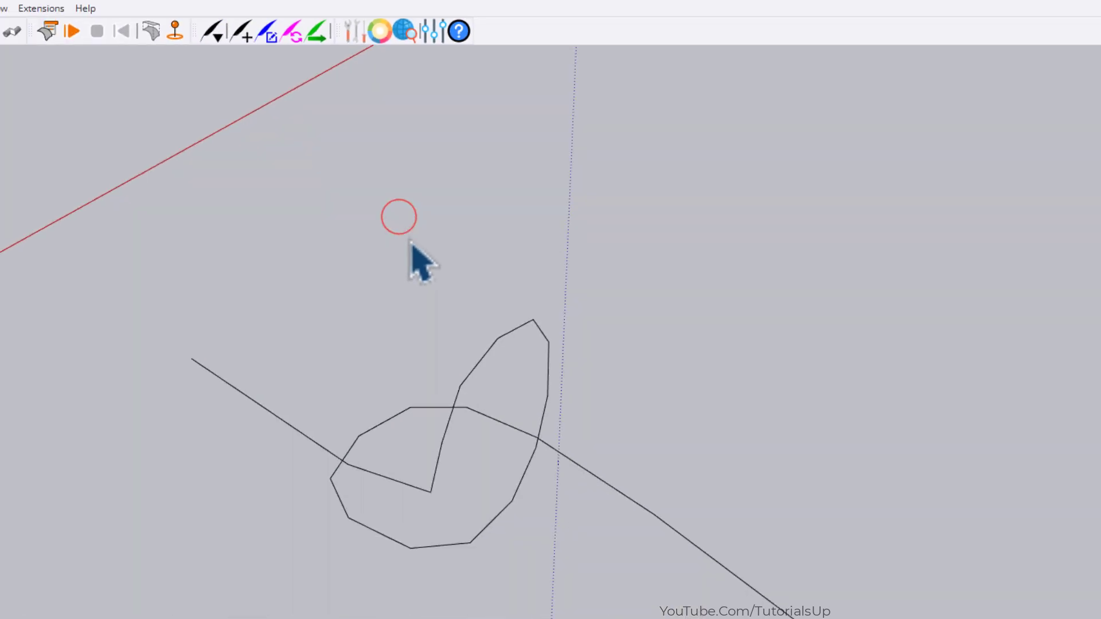
pyautogui.rightClick(502, 303)
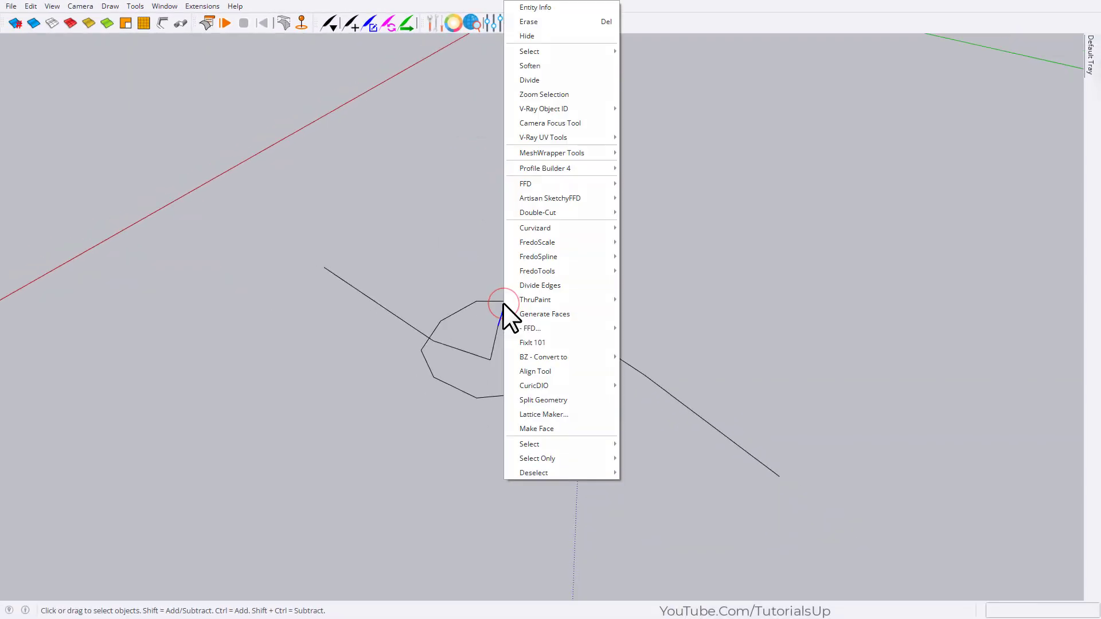
# Select all connected edges of the exploded curve and make them a group.
pyautogui.click(496, 328)
pyautogui.tripleClick(497, 328)
pyautogui.rightClick(498, 329)
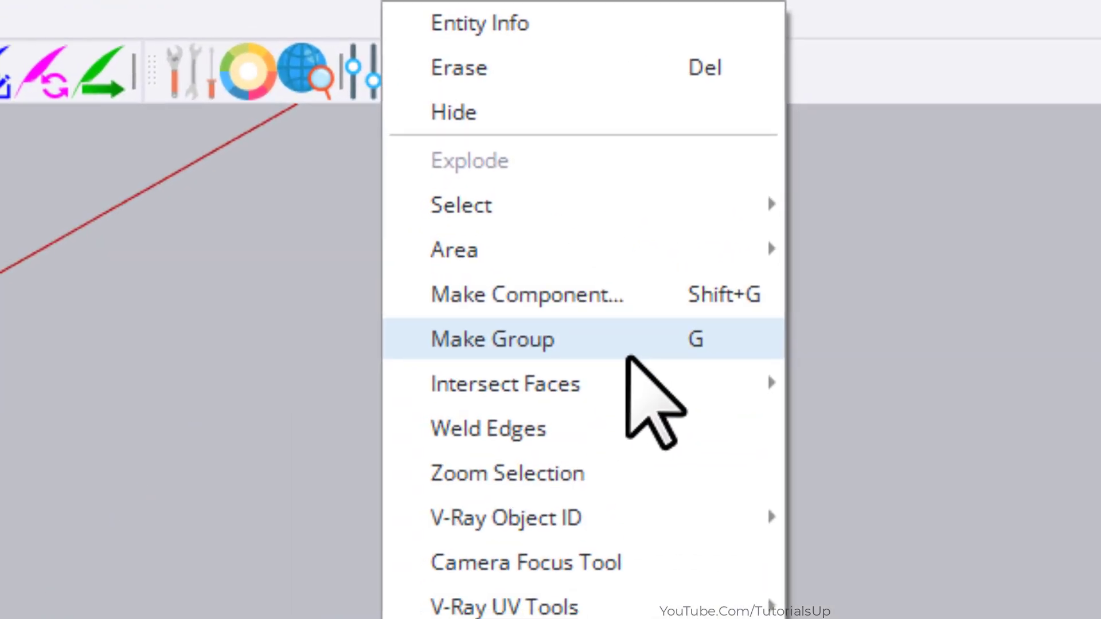
pyautogui.click(629, 360)
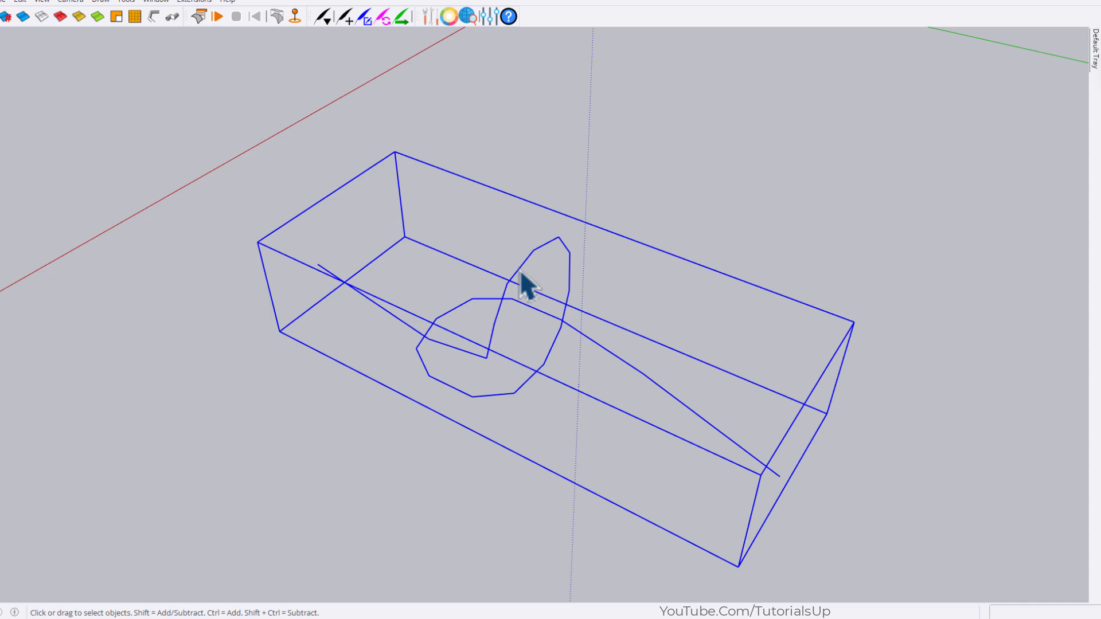
# Turn the curve group into a ClothWorks cloth and deselect it.
pyautogui.rightClick(521, 273)
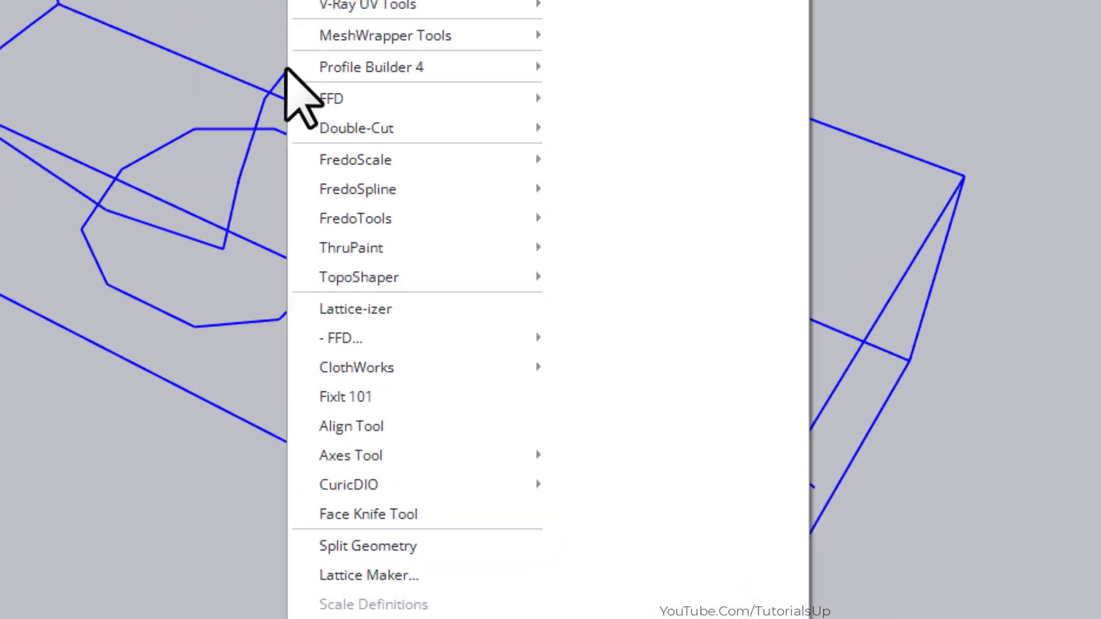
pyautogui.moveTo(584, 414)
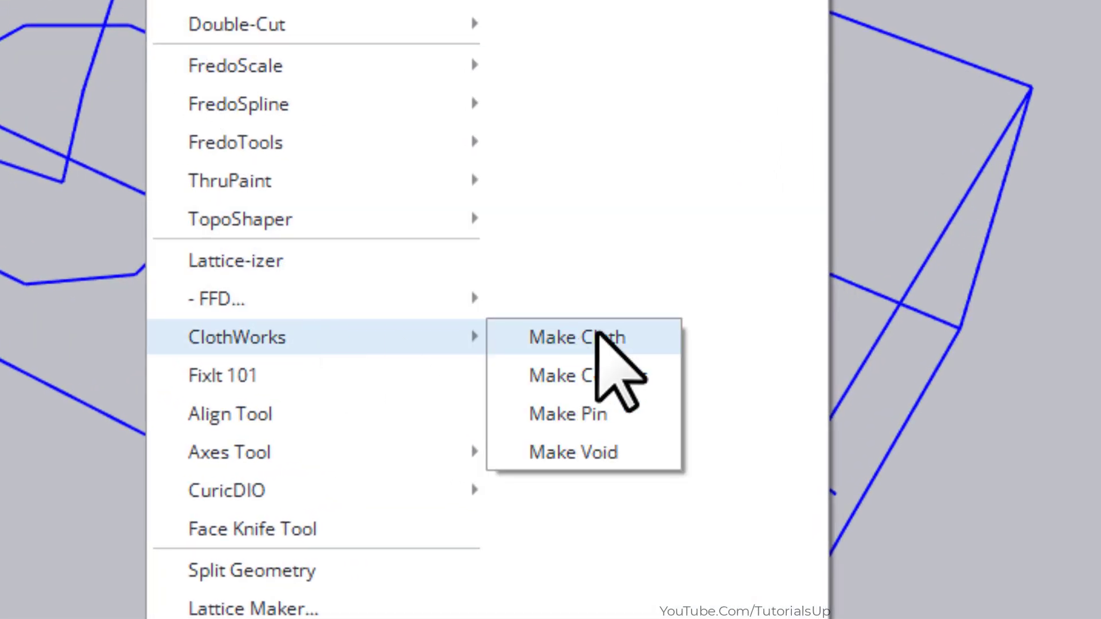
pyautogui.click(641, 338)
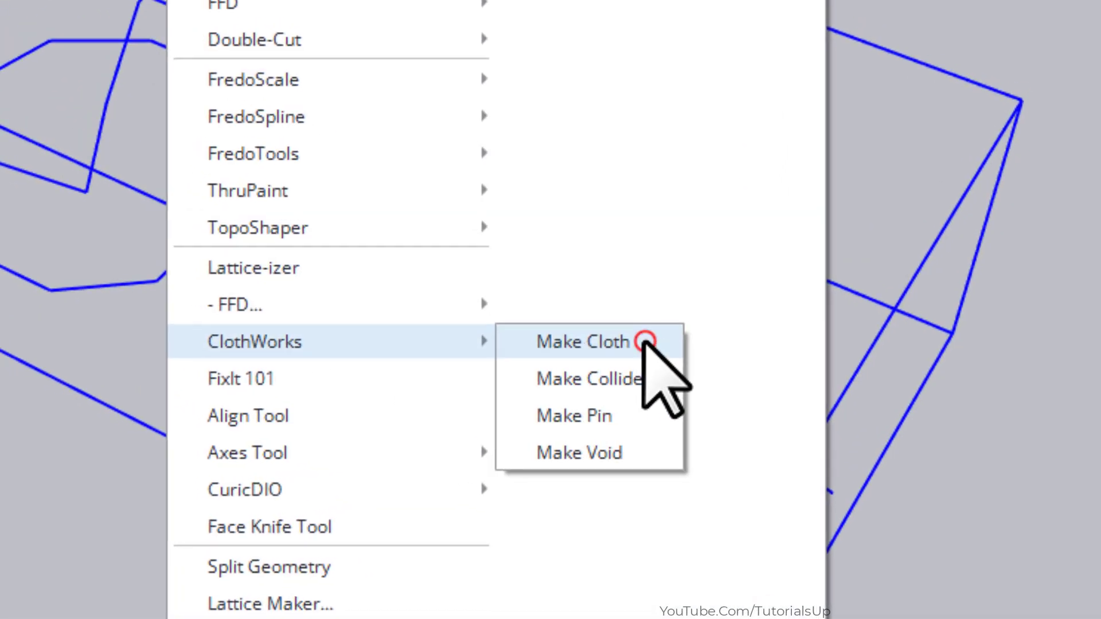
pyautogui.click(741, 128)
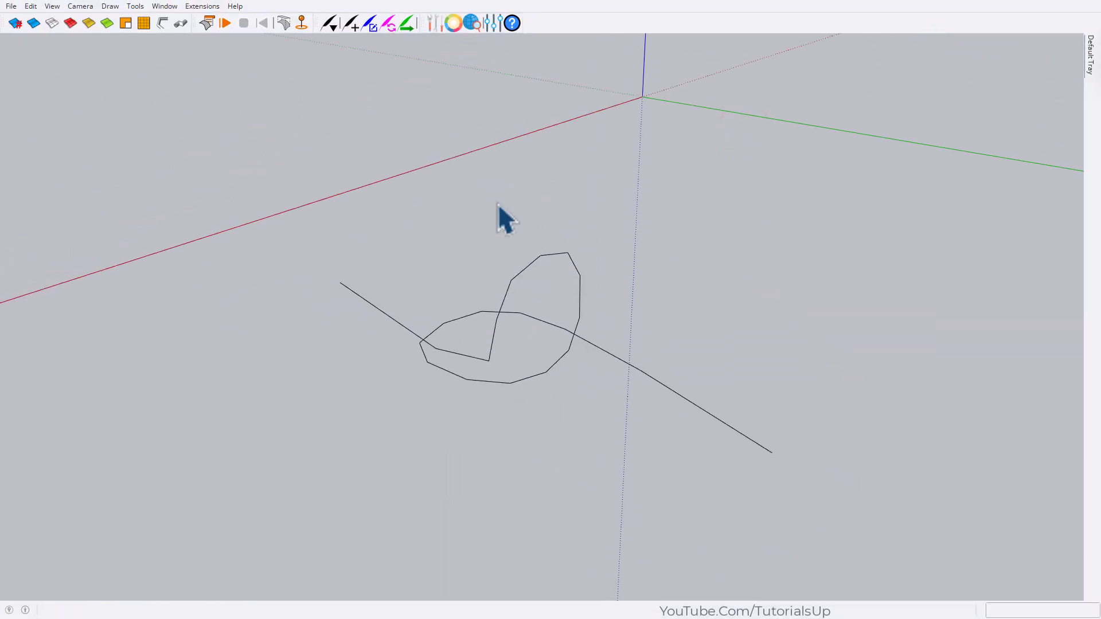
# Test the cloth simulation on the unpinned curve and reset it.
pyautogui.scroll(-2, 498, 203)
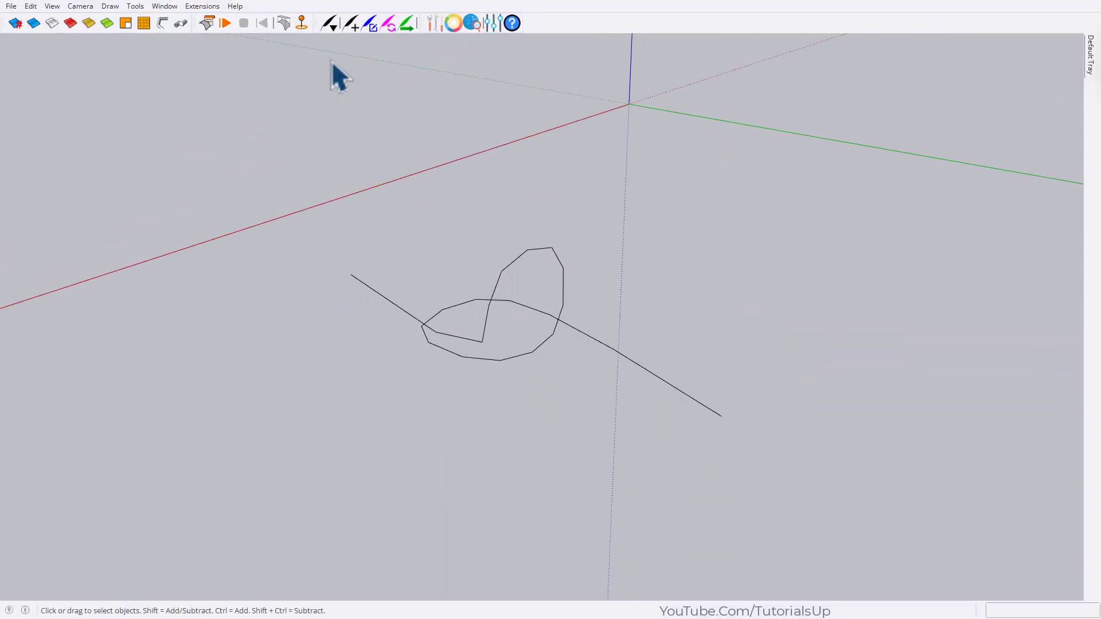
pyautogui.click(223, 22)
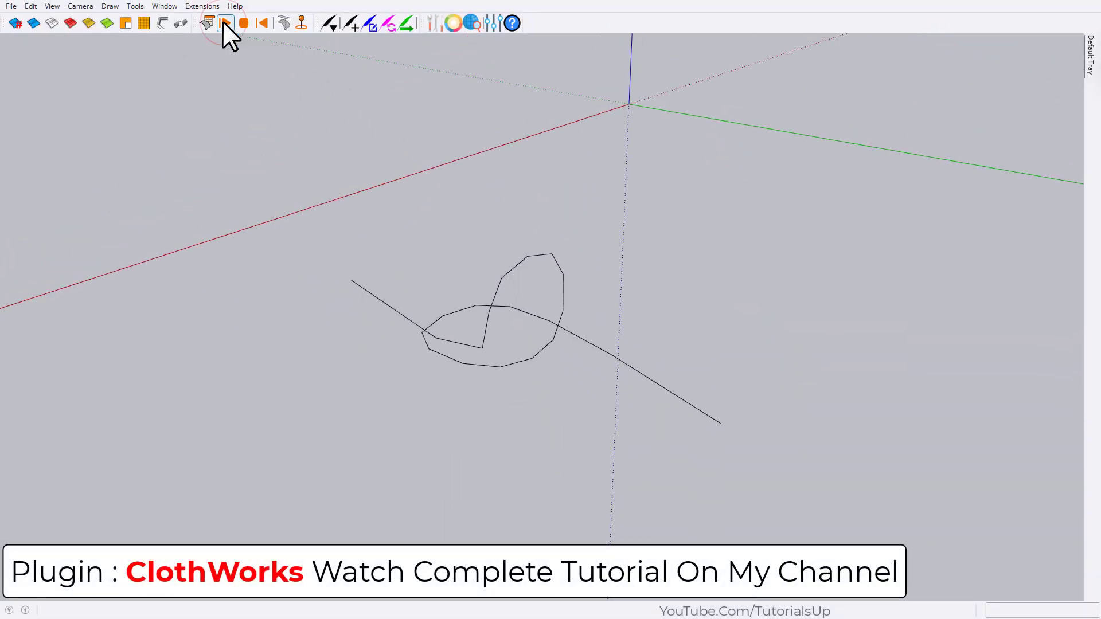
pyautogui.click(261, 24)
pyautogui.moveTo(366, 173); pyautogui.dragTo(390, 214, button='middle')
# Add a ClothWorks pin at each open end of the curve, pointing outward along the line, the first about 3.5" long.
pyautogui.click(301, 22)
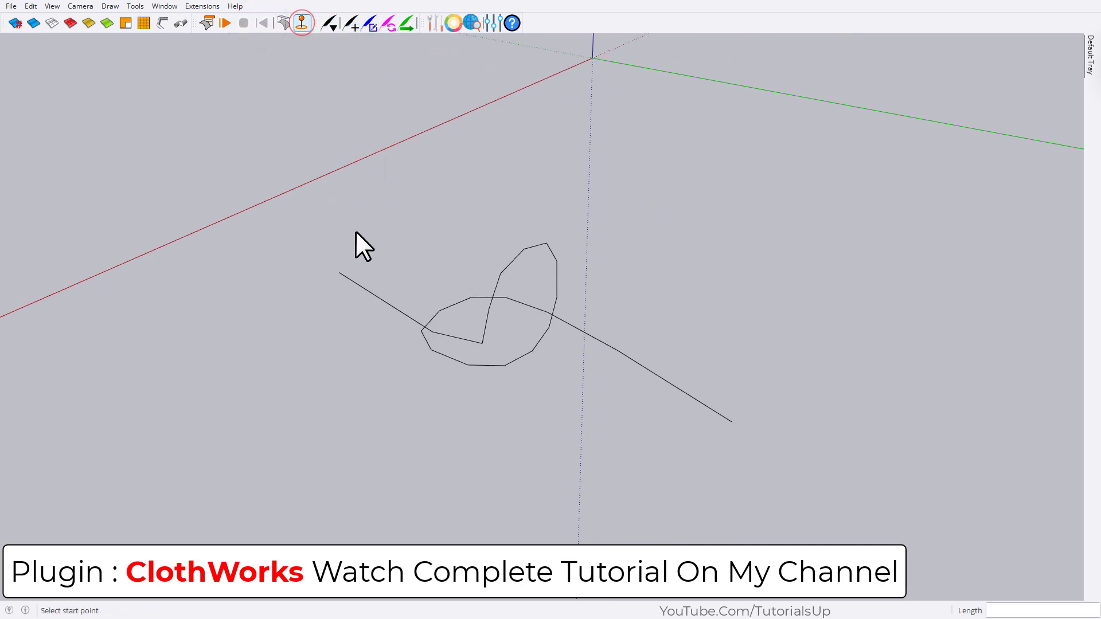
pyautogui.click(338, 273)
pyautogui.click(287, 247)
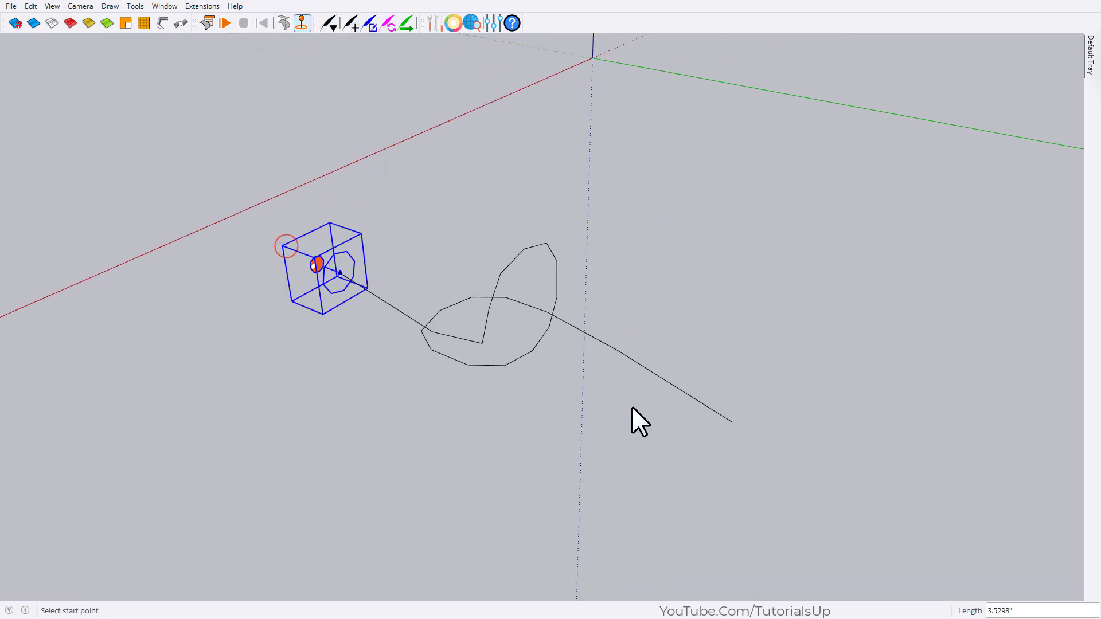
pyautogui.click(731, 422)
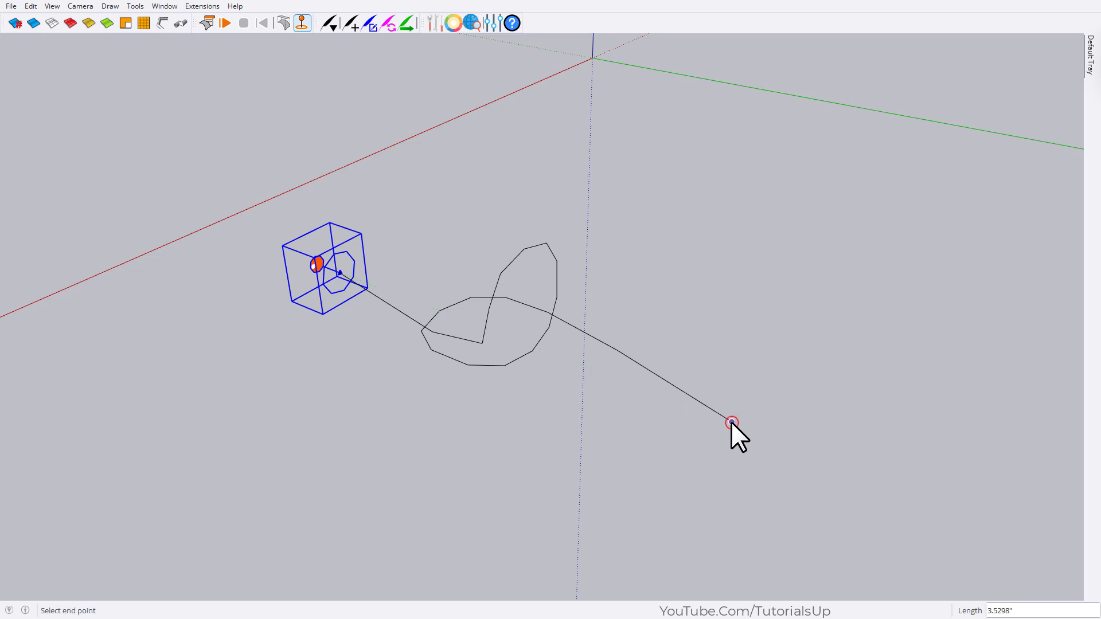
pyautogui.click(833, 460)
pyautogui.press('space')
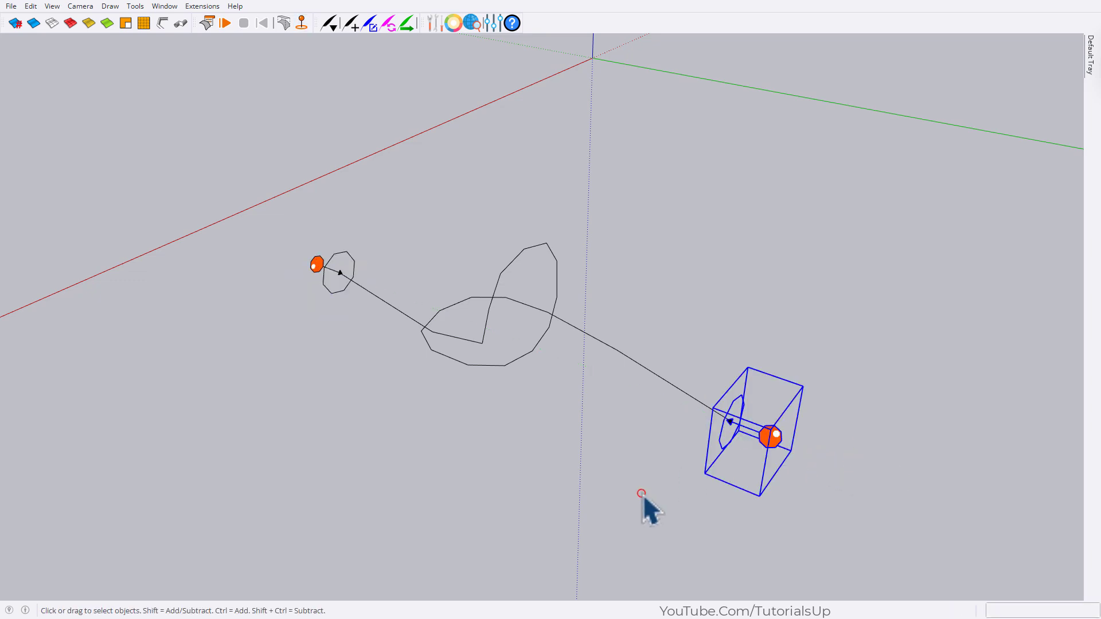
# Run the cloth simulation with both ends pinned and reset it.
pyautogui.moveTo(643, 496); pyautogui.dragTo(562, 254, button='middle')
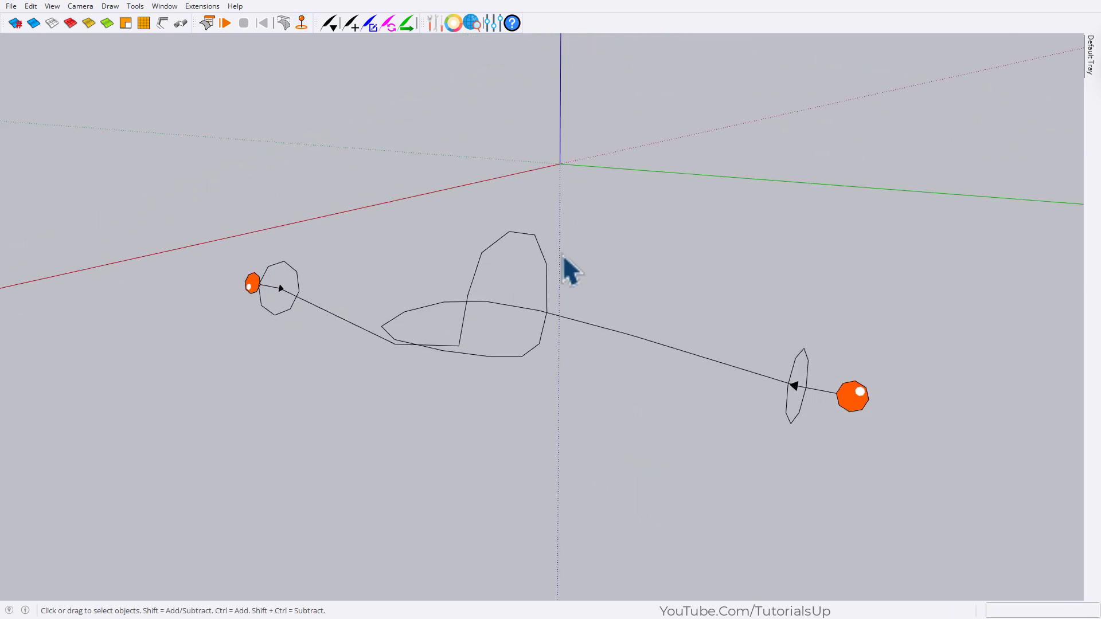
pyautogui.click(225, 22)
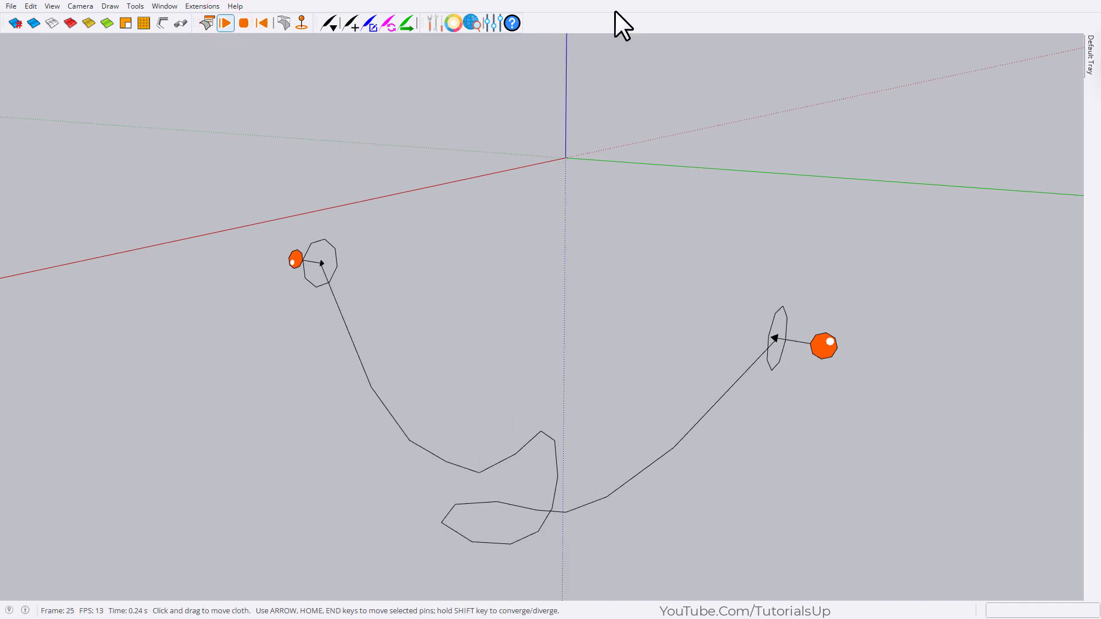
pyautogui.click(262, 23)
pyautogui.moveTo(416, 115); pyautogui.dragTo(467, 211, button='middle')
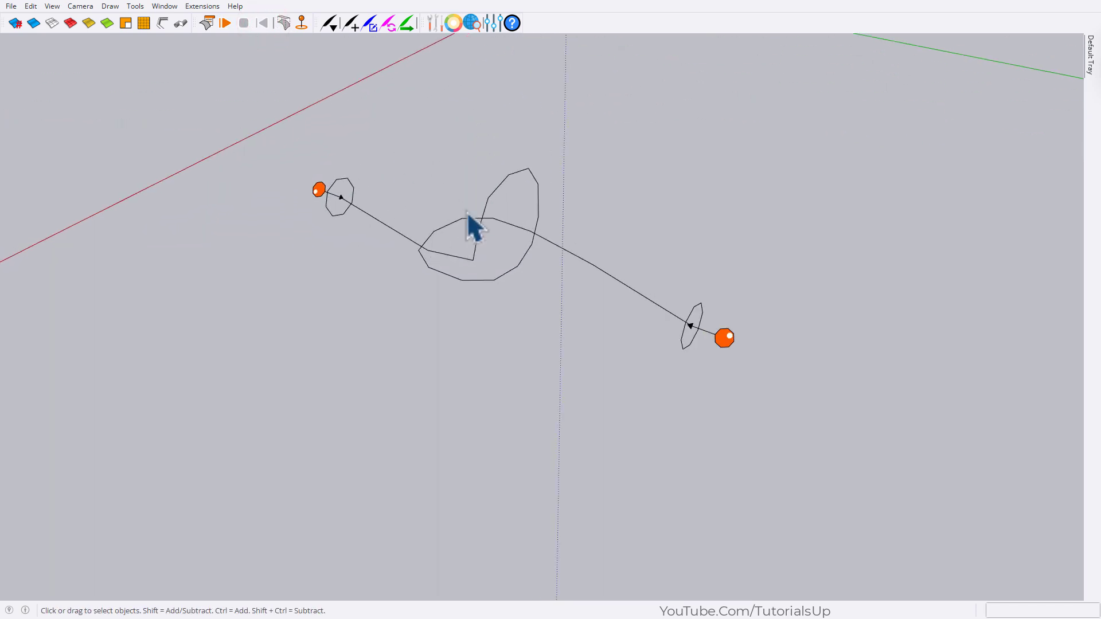
# In the curve group's ClothWorks cloth settings, enable Self-collide, disable Preserve Shape and set Friction to 0.
pyautogui.moveTo(471, 206); pyautogui.dragTo(468, 201)
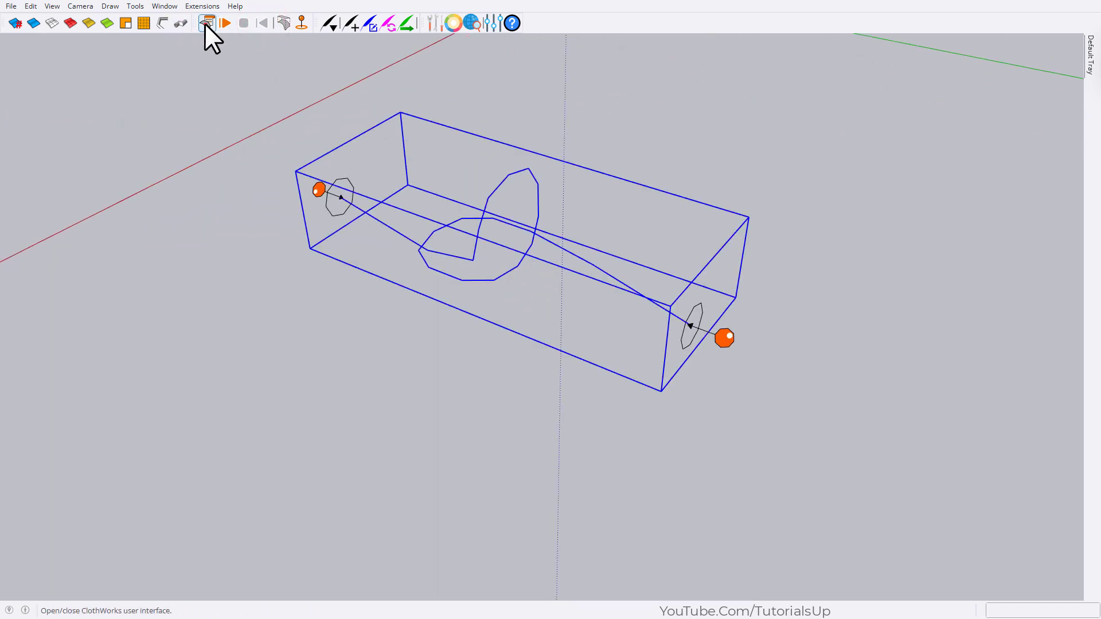
pyautogui.click(205, 23)
pyautogui.moveTo(133, 119); pyautogui.dragTo(120, 49)
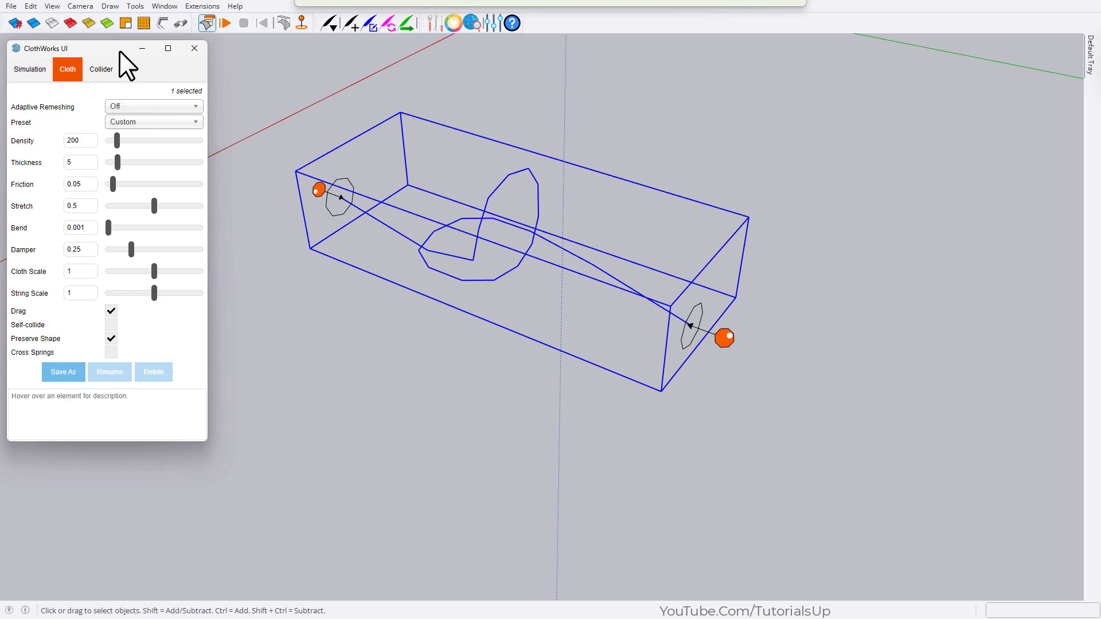
pyautogui.click(62, 70)
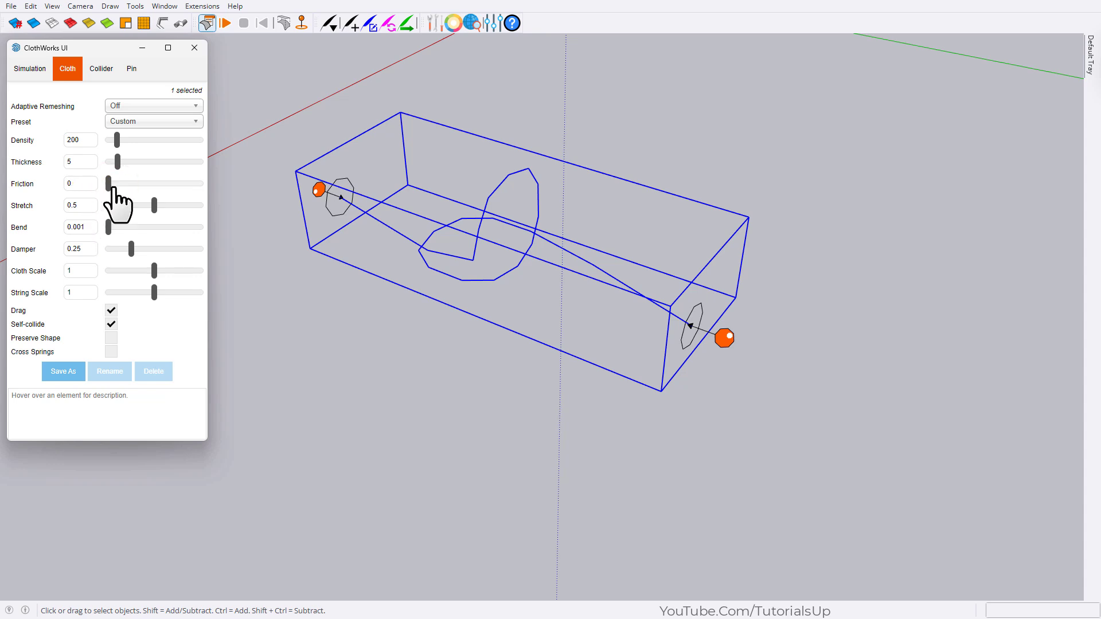
# Run the cloth simulation on the pinned curve with the new cloth settings.
pyautogui.click(227, 26)
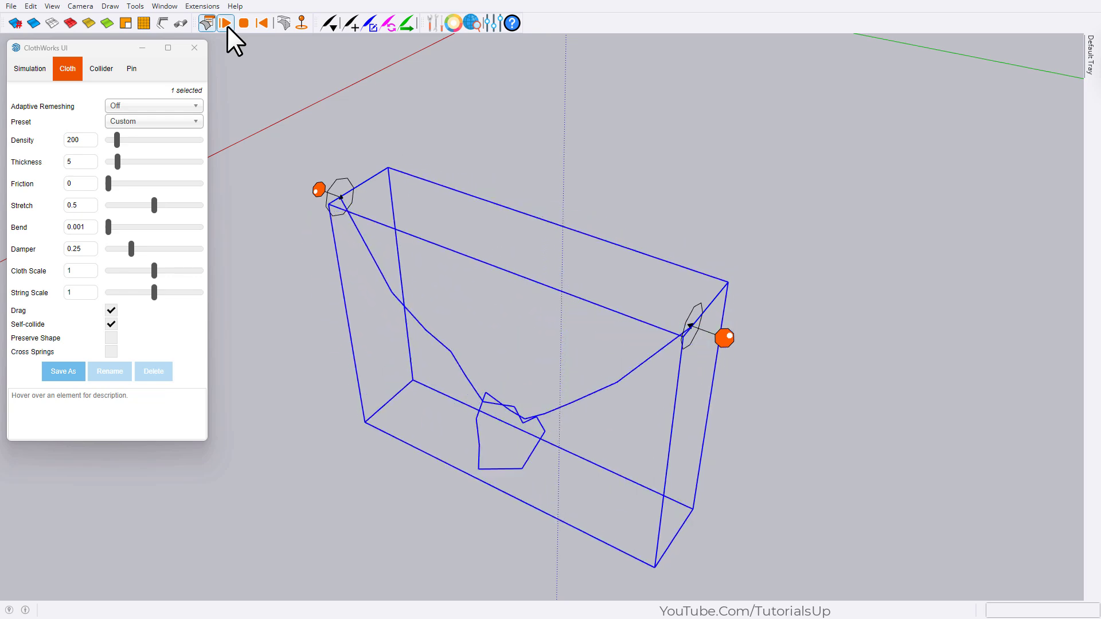
pyautogui.scroll(1, 511, 473)
pyautogui.scroll(2, 516, 476)
pyautogui.scroll(-2, 620, 491)
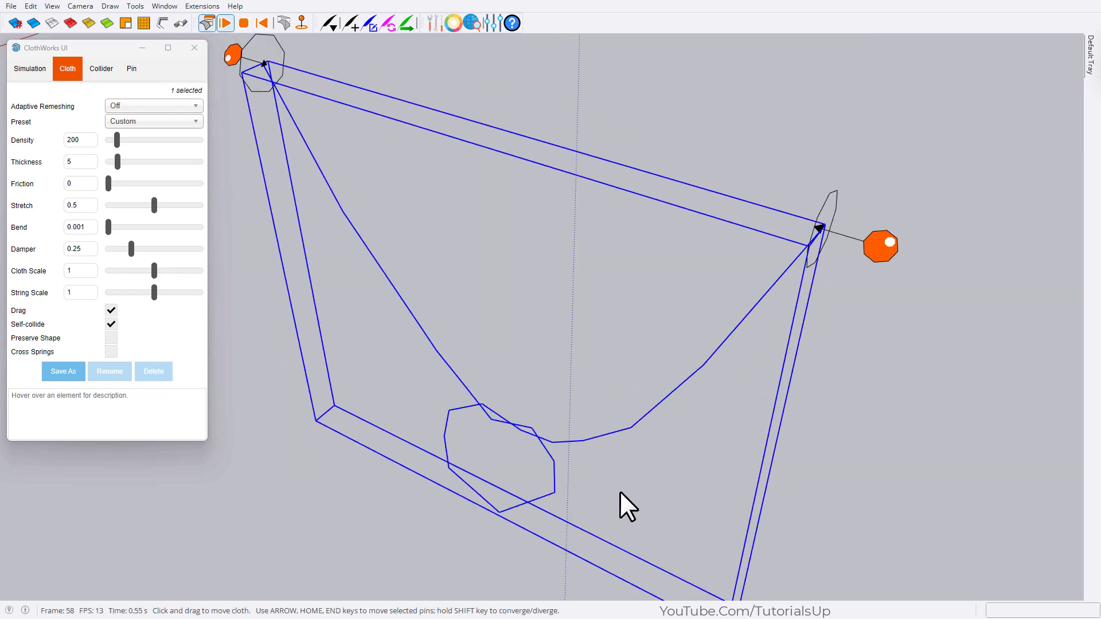
# Reset the cloth simulation, set the curve's Bend to 0.1 and Thickness to 19.1, and run the simulation again.
pyautogui.click(263, 22)
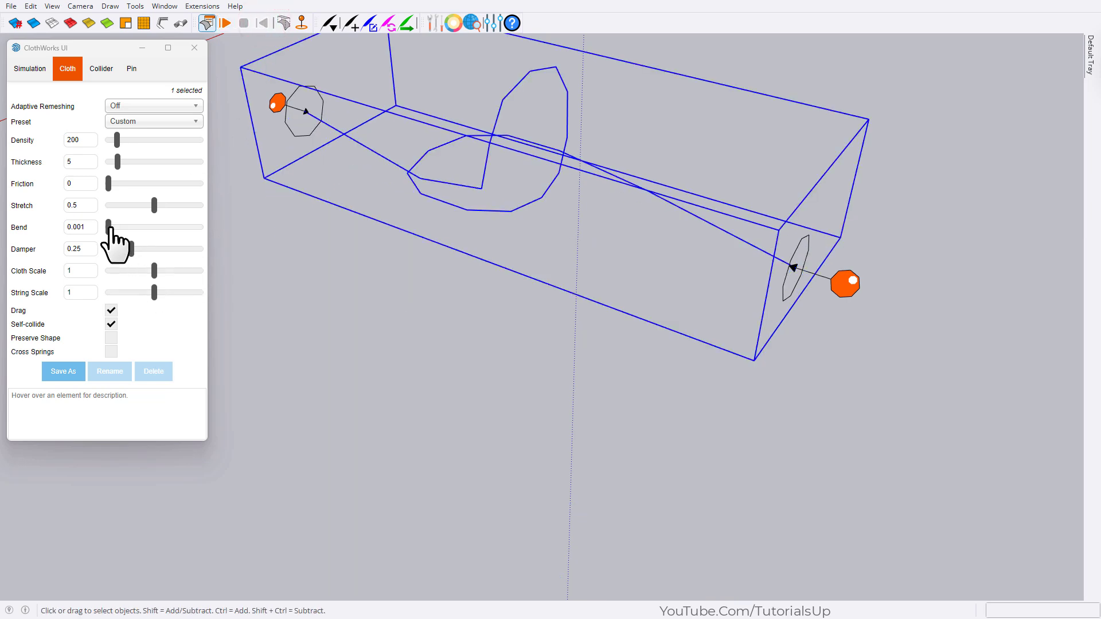
pyautogui.moveTo(110, 228); pyautogui.dragTo(116, 225)
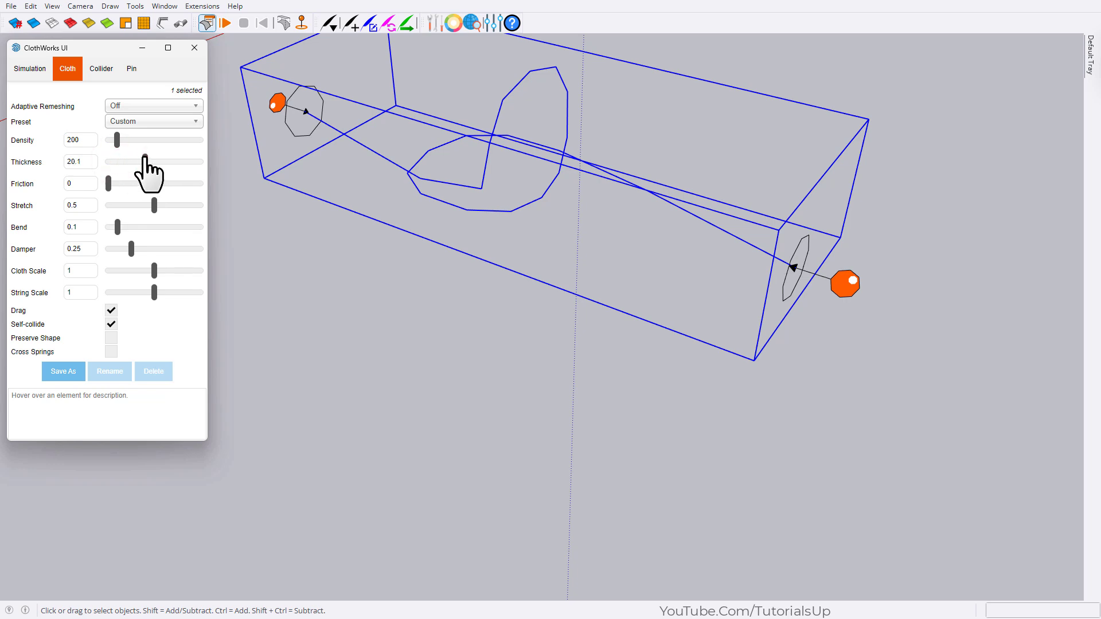
pyautogui.click(224, 23)
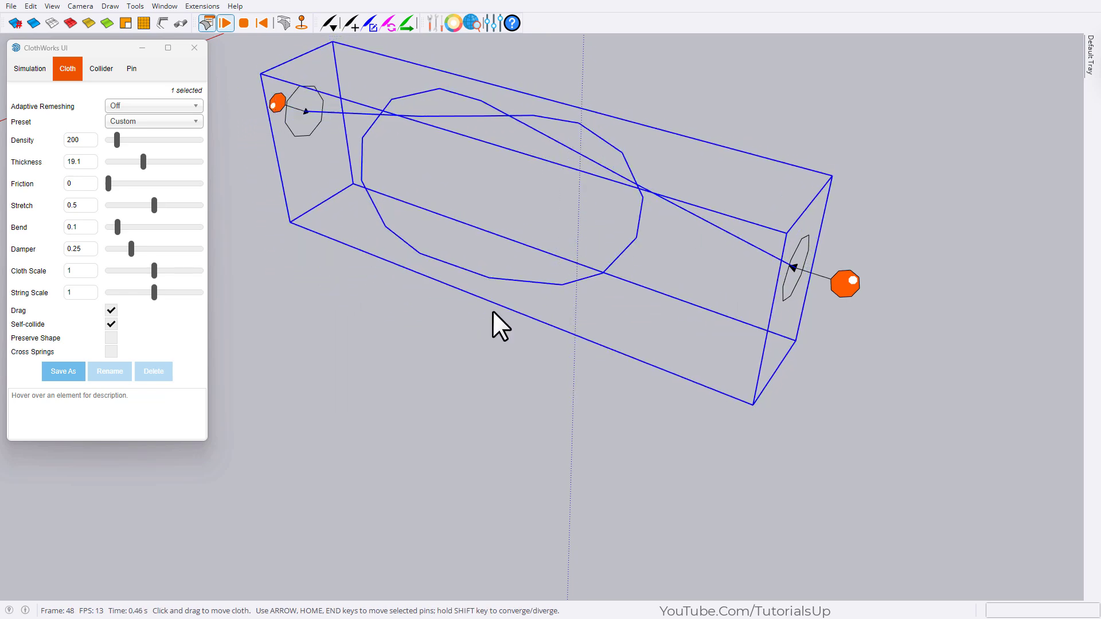
# While the simulation runs, raise the cloth Thickness to 41 and lower Damper to 0.156, then stop the simulation.
pyautogui.moveTo(142, 162); pyautogui.dragTo(177, 162)
pyautogui.moveTo(459, 369)
pyautogui.mouseDown(button='middle')
pyautogui.moveTo(531, 363)
pyautogui.moveTo(613, 281)
pyautogui.mouseUp(button='middle')
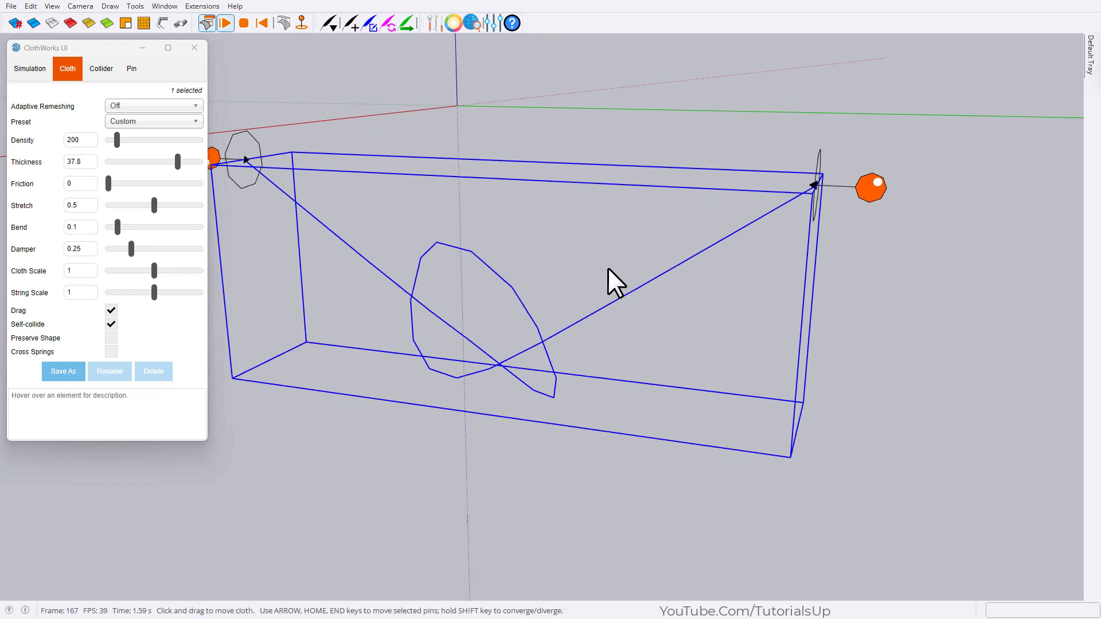
pyautogui.moveTo(133, 250); pyautogui.dragTo(122, 261)
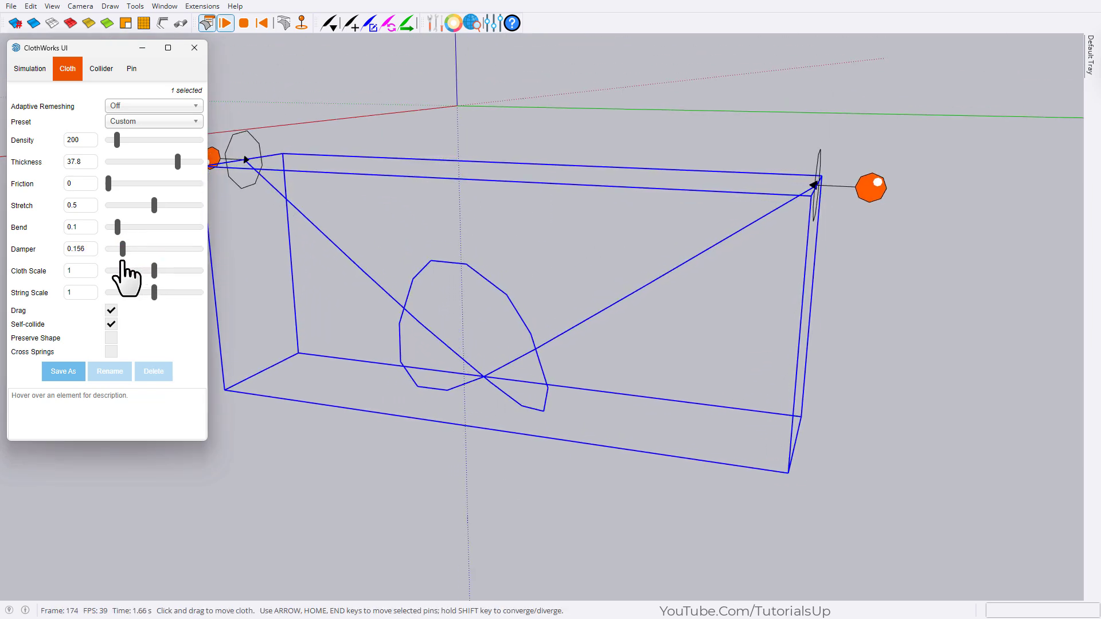
pyautogui.moveTo(247, 298); pyautogui.dragTo(1081, 505, button='middle')
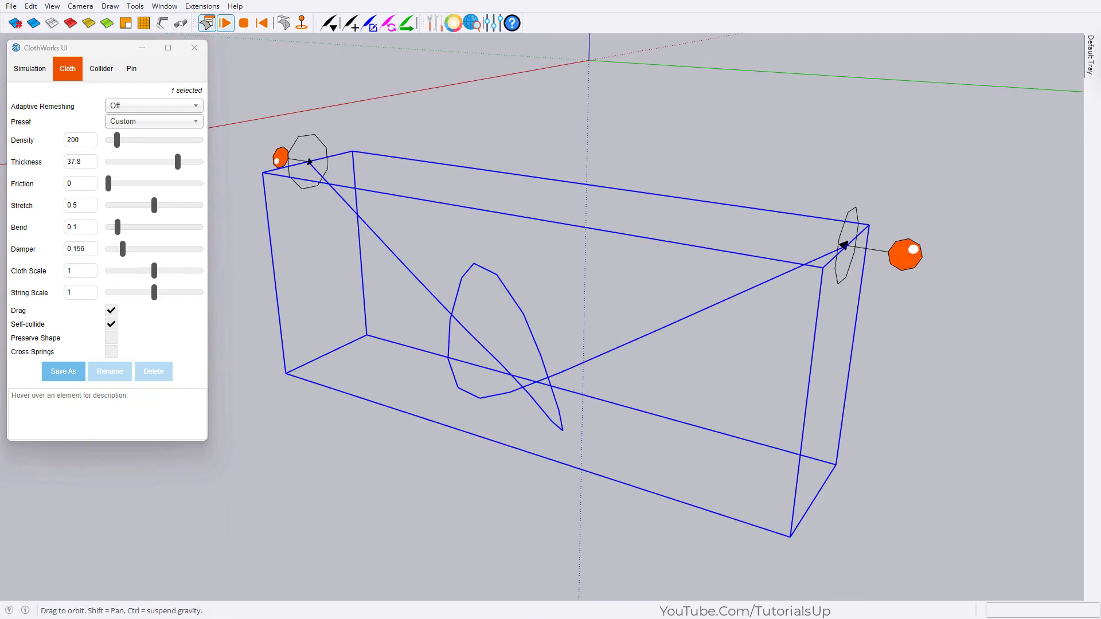
pyautogui.moveTo(493, 242); pyautogui.dragTo(508, 251, button='middle')
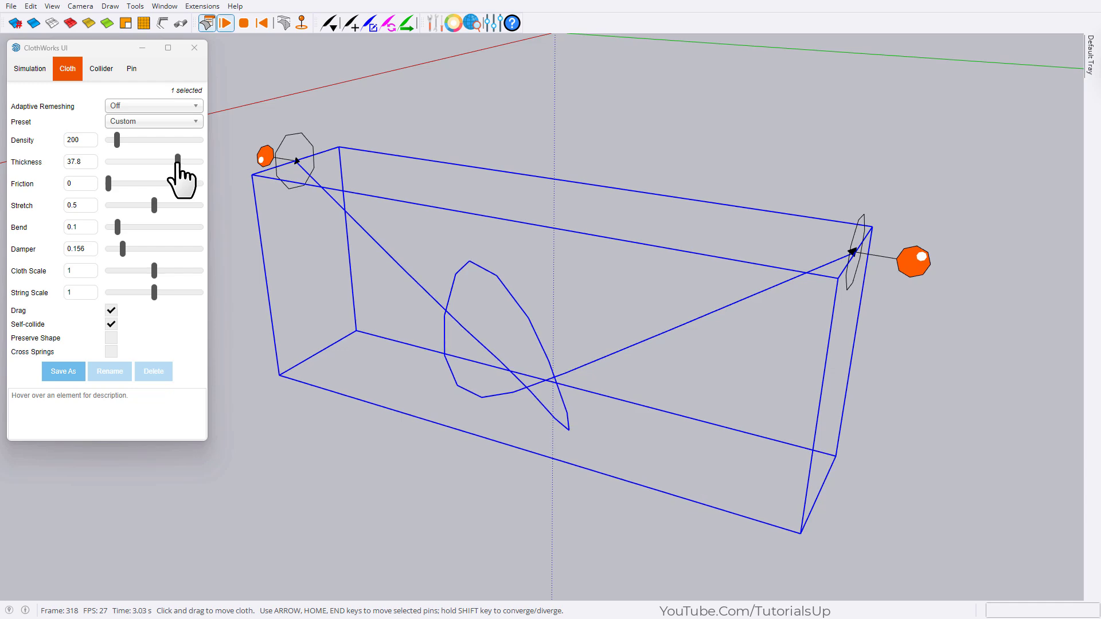
pyautogui.moveTo(178, 161); pyautogui.dragTo(184, 163)
pyautogui.moveTo(241, 241); pyautogui.dragTo(571, 361, button='middle')
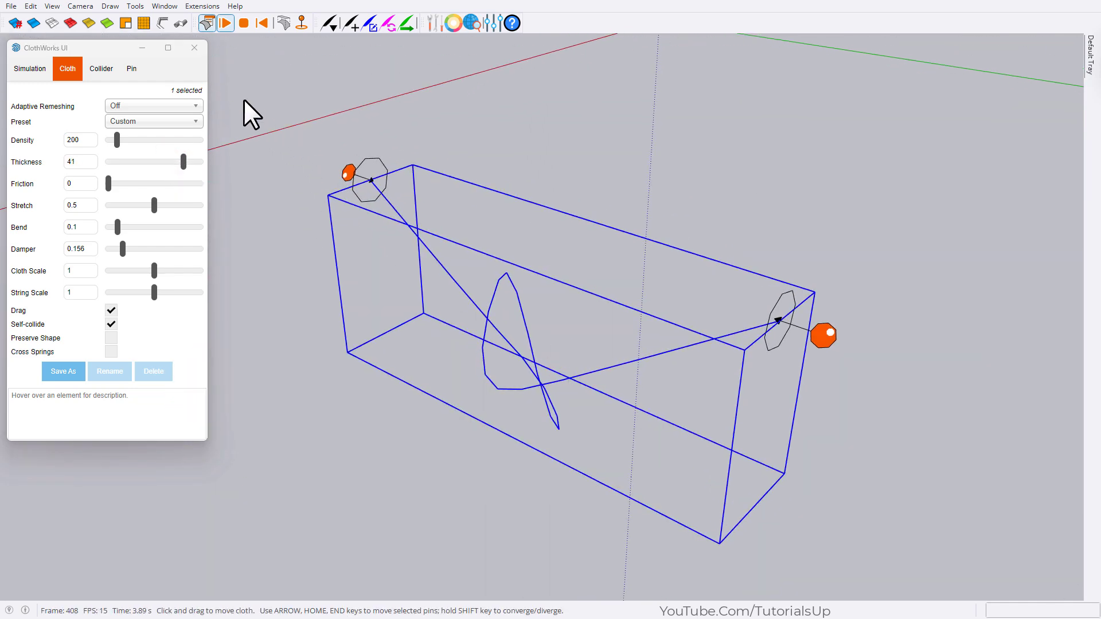
pyautogui.click(244, 24)
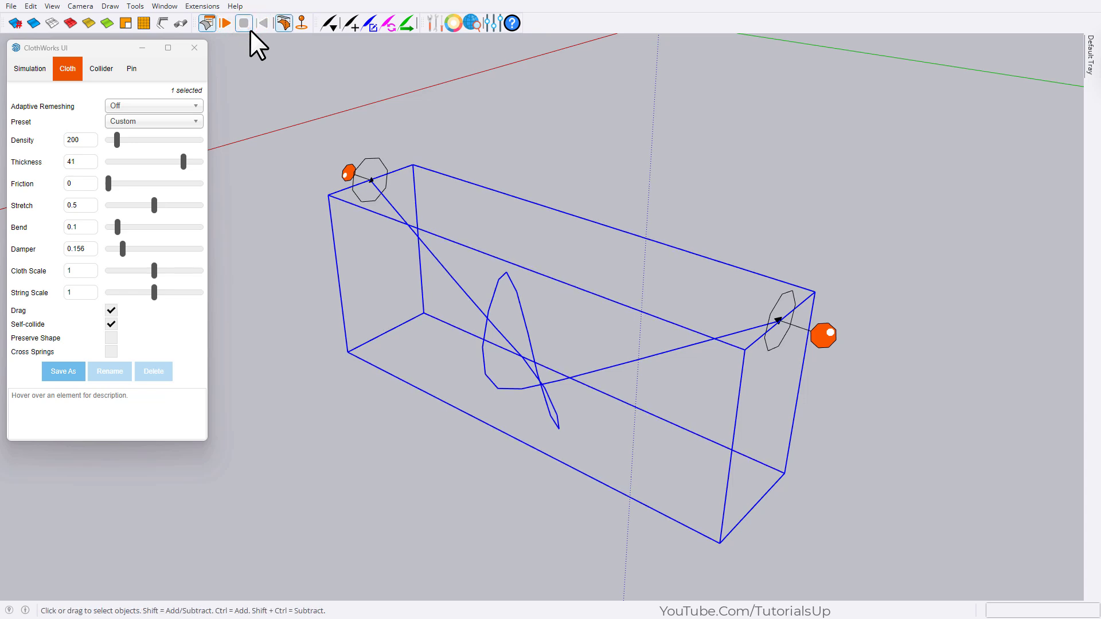
# Close the cloth settings, select the simulated curve together with both pins, and move them aside.
pyautogui.click(198, 43)
pyautogui.click(627, 253)
pyautogui.moveTo(627, 484); pyautogui.dragTo(511, 341)
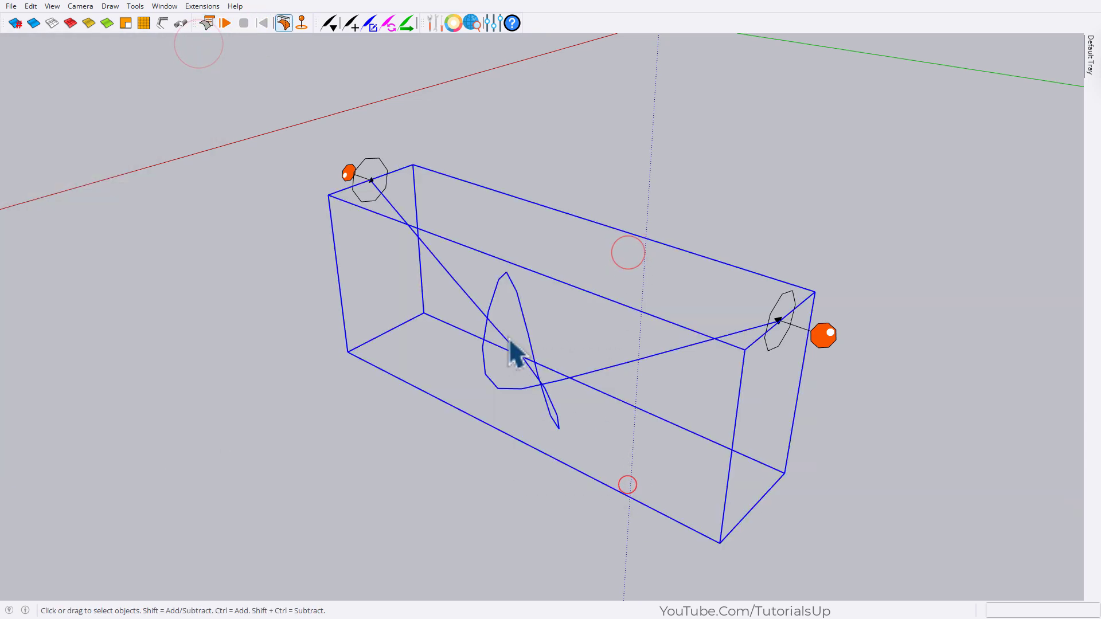
pyautogui.moveTo(511, 341); pyautogui.dragTo(710, 345, button='middle')
pyautogui.press('m')
pyautogui.click(511, 463)
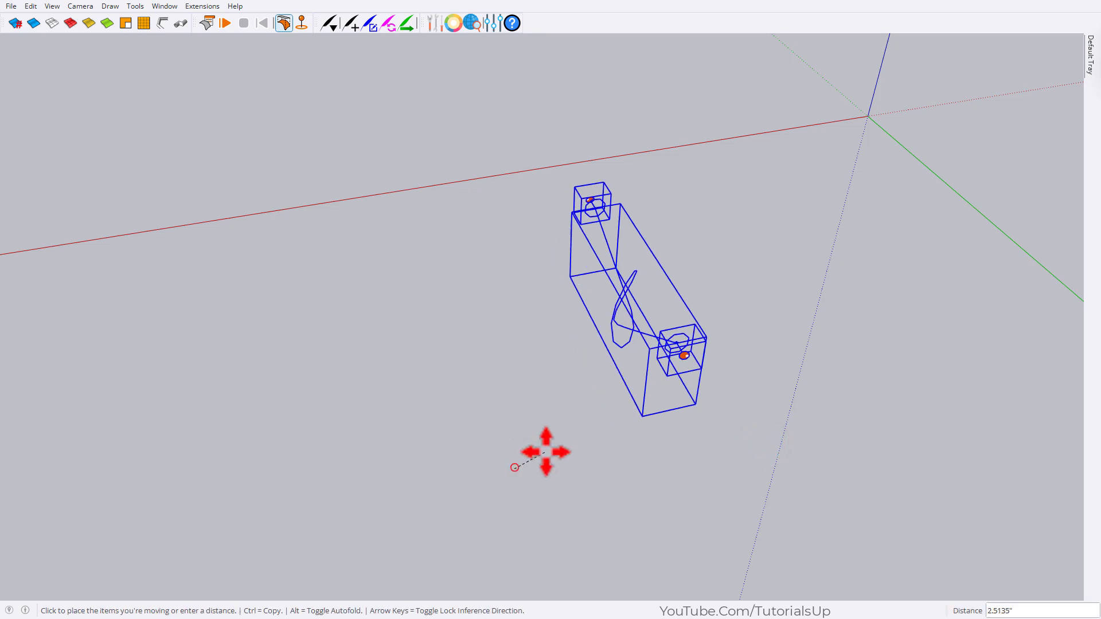
pyautogui.click(718, 443)
# Copy only the simulated curve group, without its pins, to the empty space beside the pinned original.
pyautogui.press('space')
pyautogui.moveTo(754, 388); pyautogui.dragTo(726, 284)
pyautogui.press('ctrl')
pyautogui.click(717, 389)
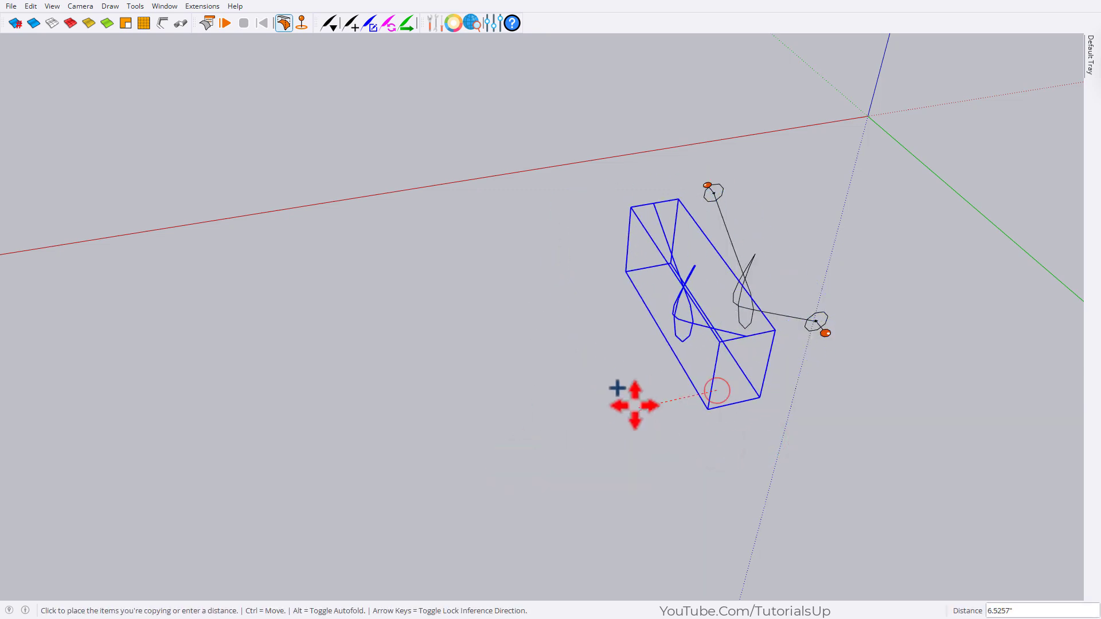
pyautogui.click(444, 452)
pyautogui.press('space')
pyautogui.click(637, 502)
# Convert the copied knot curve into a smooth Bezier Classic curve with FredoSpline and exit the curve editing.
pyautogui.scroll(4, 596, 361)
pyautogui.moveTo(595, 356); pyautogui.dragTo(1036, 409, button='middle')
pyautogui.click(545, 320)
pyautogui.moveTo(893, 247)
pyautogui.mouseDown(button='middle')
pyautogui.moveTo(872, 110)
pyautogui.moveTo(373, 249)
pyautogui.mouseUp(button='middle')
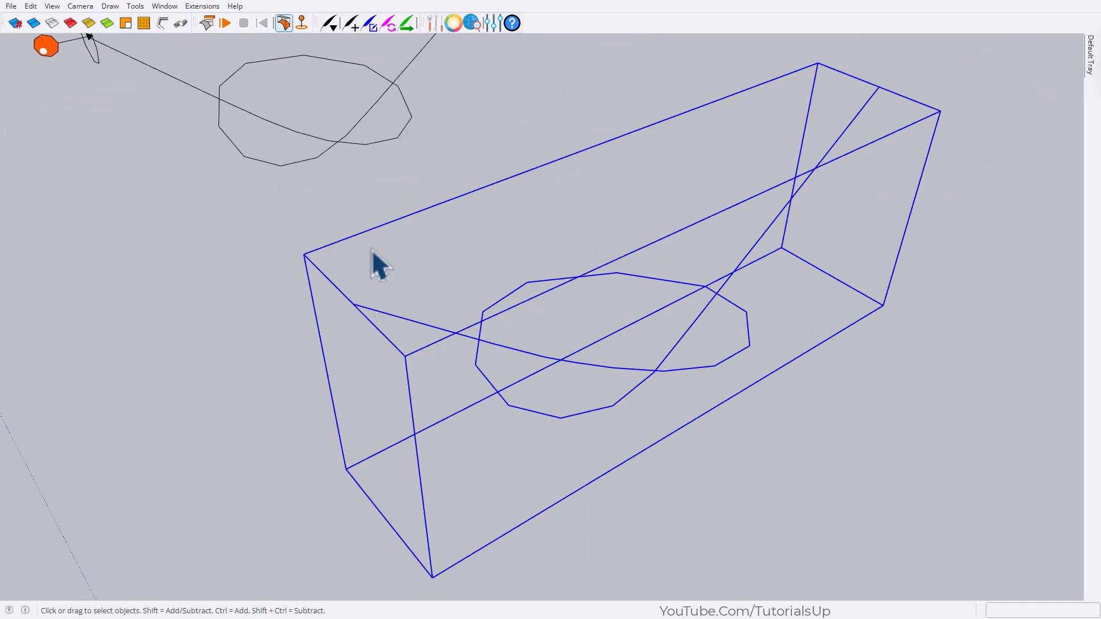
pyautogui.click(405, 24)
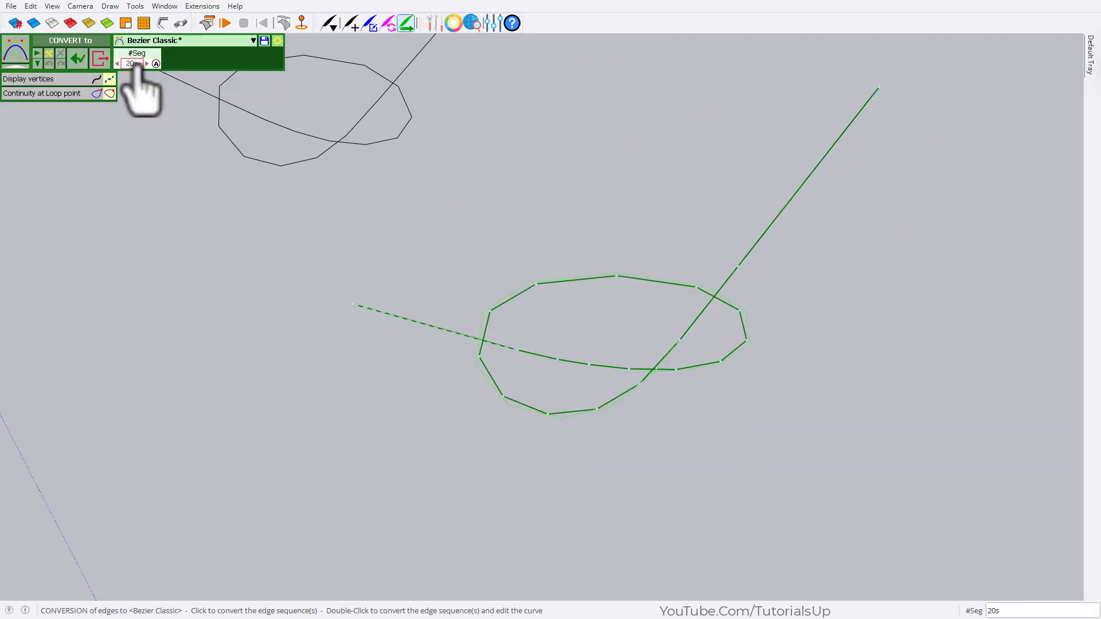
pyautogui.moveTo(430, 156)
pyautogui.mouseDown(button='middle')
pyautogui.moveTo(594, 256)
pyautogui.moveTo(594, 202)
pyautogui.mouseUp(button='middle')
pyautogui.click(619, 164)
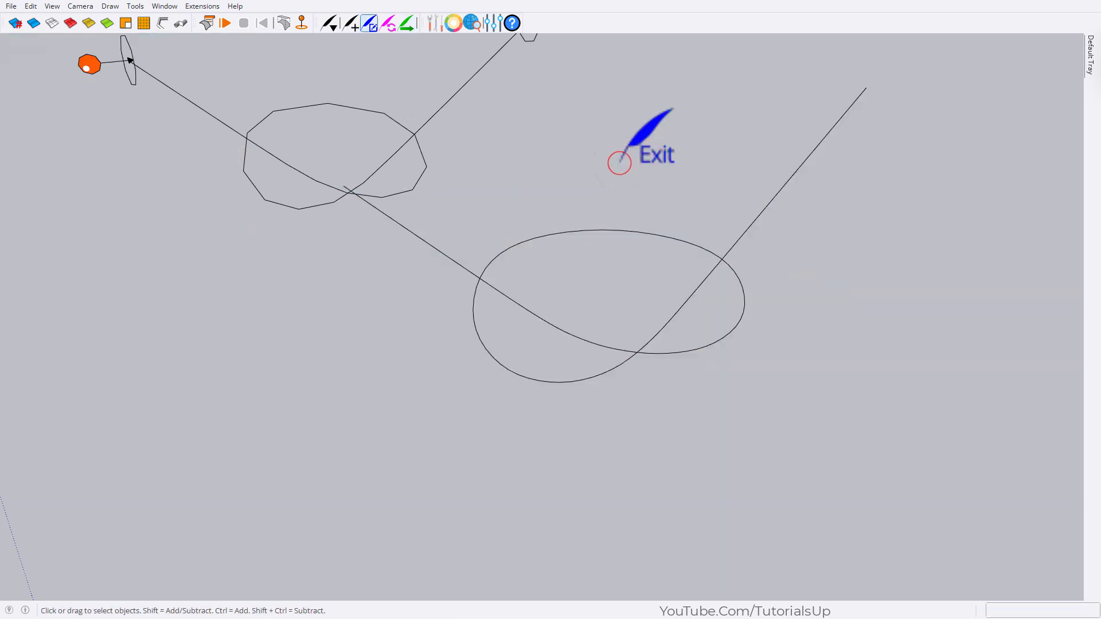
pyautogui.moveTo(619, 163)
pyautogui.mouseDown(button='middle')
pyautogui.moveTo(737, 246)
pyautogui.moveTo(135, 362)
pyautogui.moveTo(490, 373)
pyautogui.moveTo(312, 437)
pyautogui.moveTo(251, 187)
pyautogui.moveTo(342, 258)
pyautogui.moveTo(540, 241)
pyautogui.moveTo(560, 285)
pyautogui.moveTo(432, 388)
pyautogui.mouseUp(button='middle')
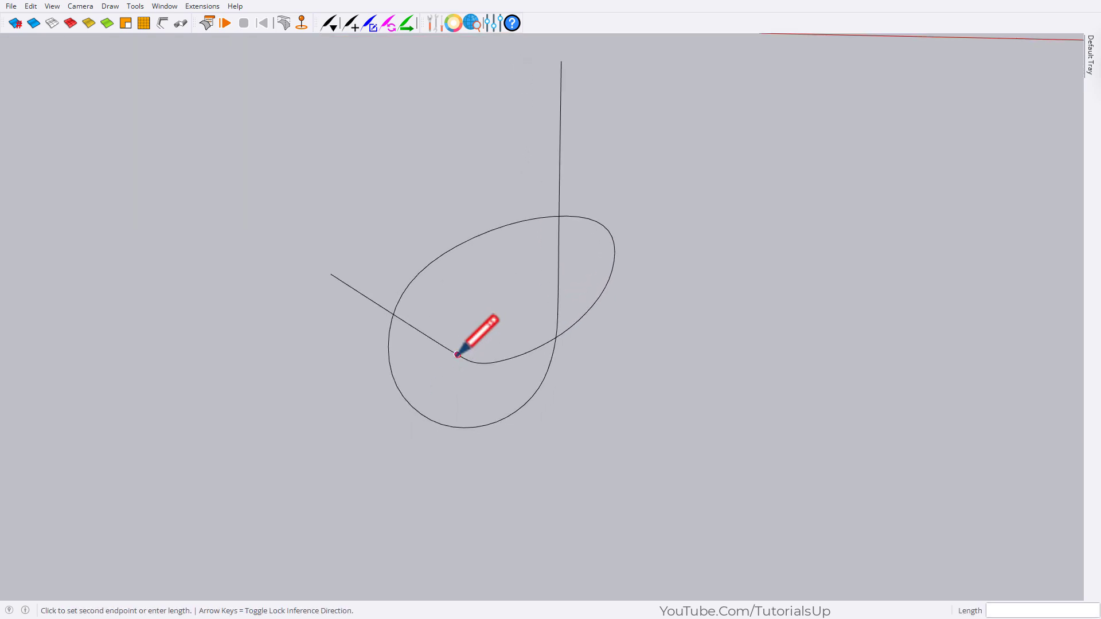
# Build a tube along the smoothed curve with grouping and a separate group per tube enabled, diameter 1.7" and precision 20.
pyautogui.press('space')
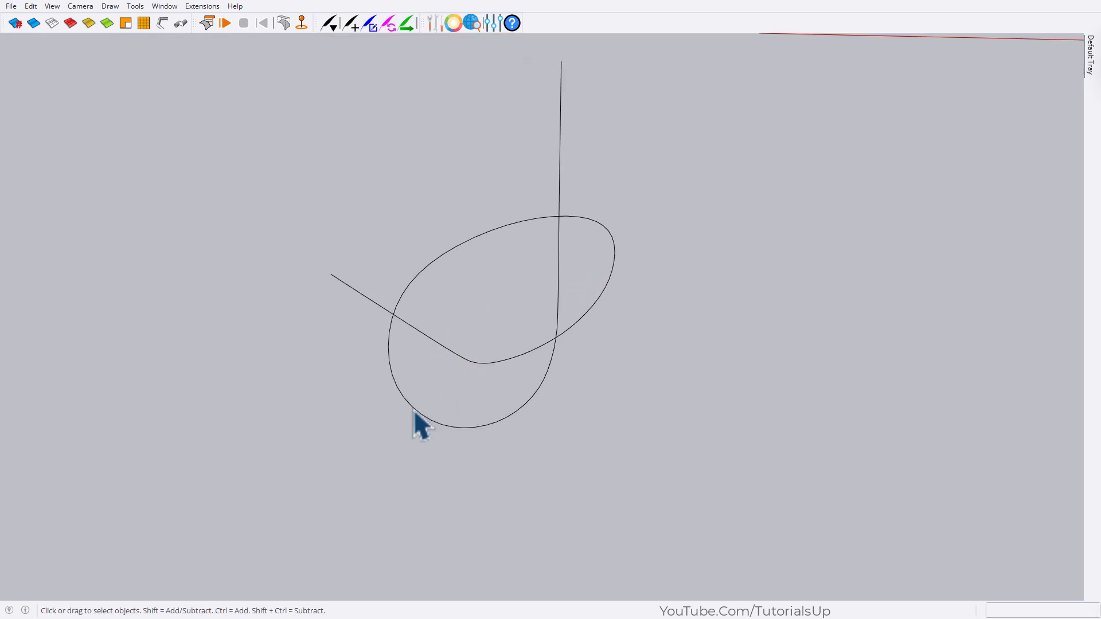
pyautogui.moveTo(413, 425); pyautogui.dragTo(463, 447, button='middle')
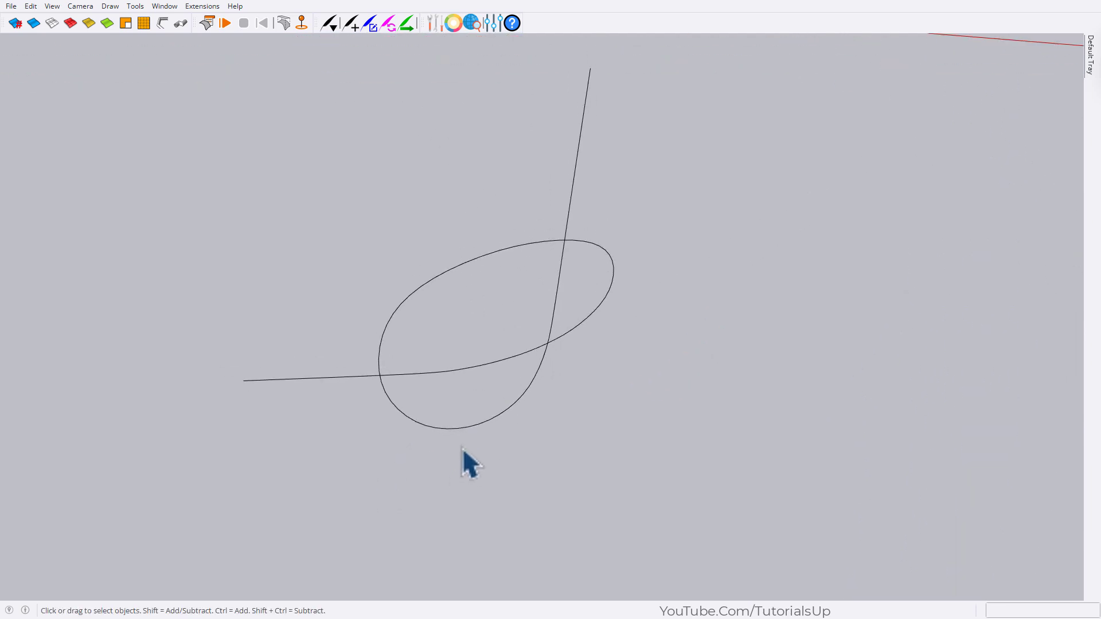
pyautogui.click(320, 379)
pyautogui.moveTo(570, 499); pyautogui.dragTo(342, 185, button='middle')
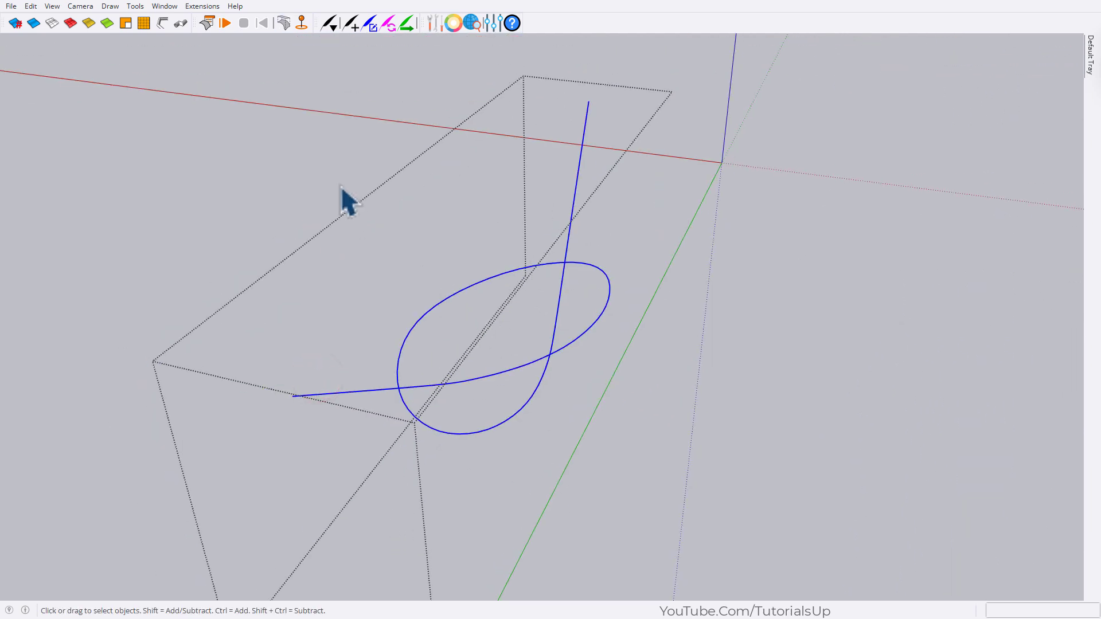
pyautogui.click(162, 23)
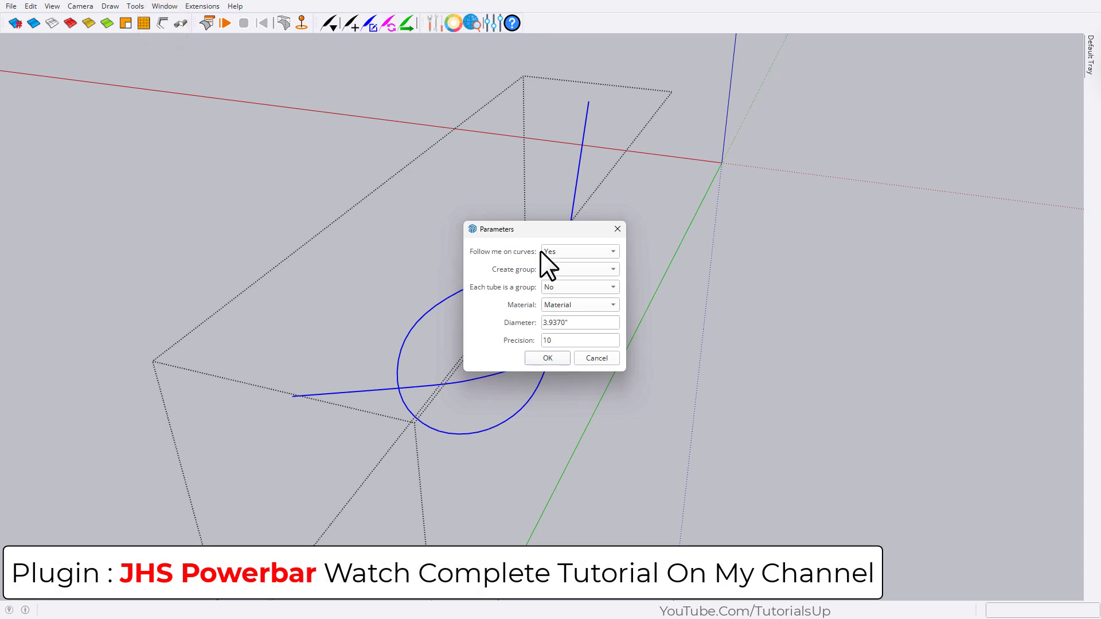
pyautogui.click(567, 287)
pyautogui.click(569, 271)
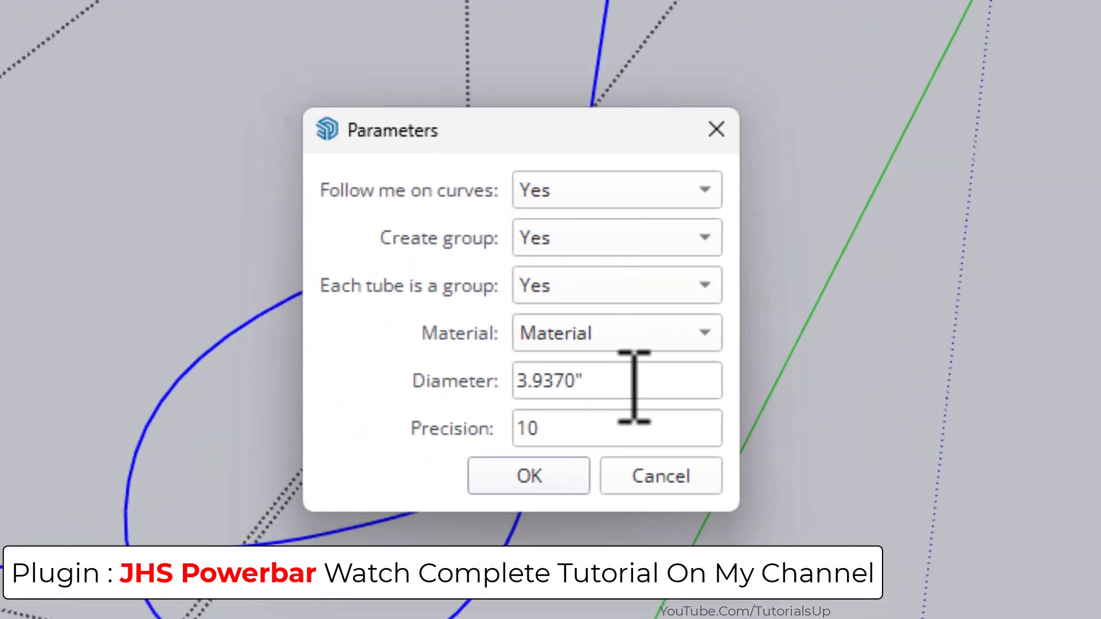
pyautogui.moveTo(585, 324); pyautogui.dragTo(515, 319)
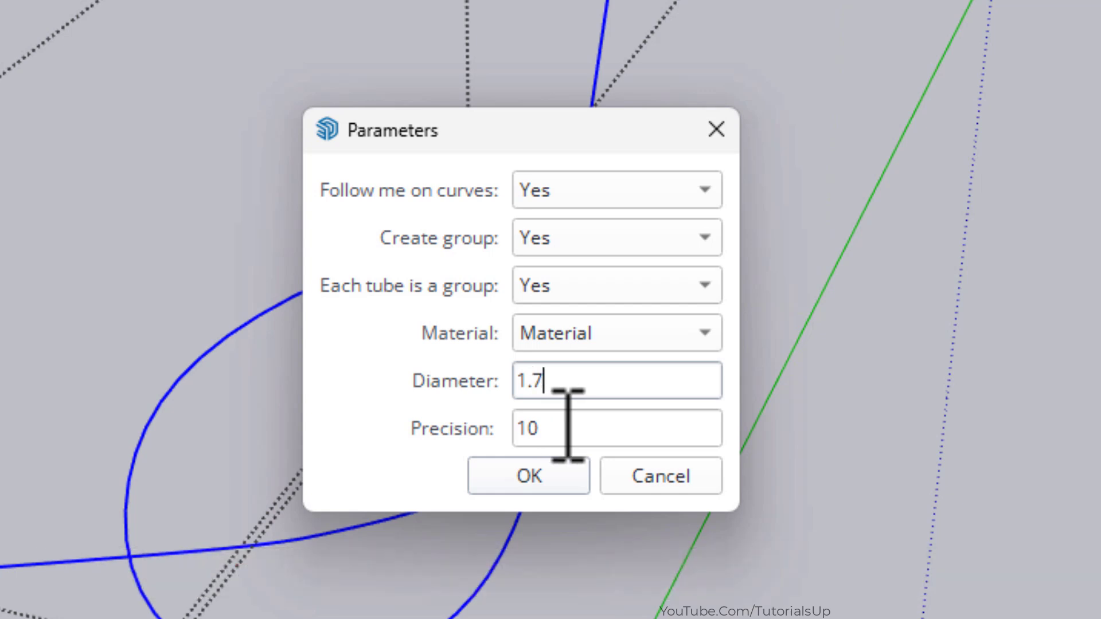
pyautogui.doubleClick(560, 427)
pyautogui.write('20')
pyautogui.click(548, 457)
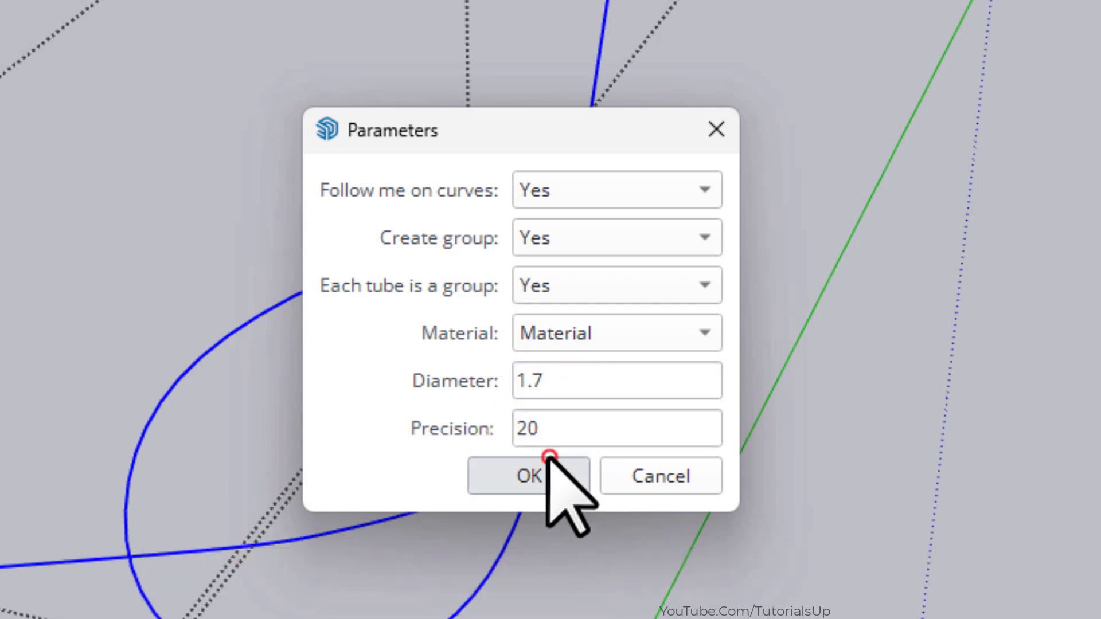
# Undo the tube and rebuild it along the same curve with a 1.8" diameter.
pyautogui.click(655, 430)
pyautogui.click(651, 424)
pyautogui.scroll(2, 564, 386)
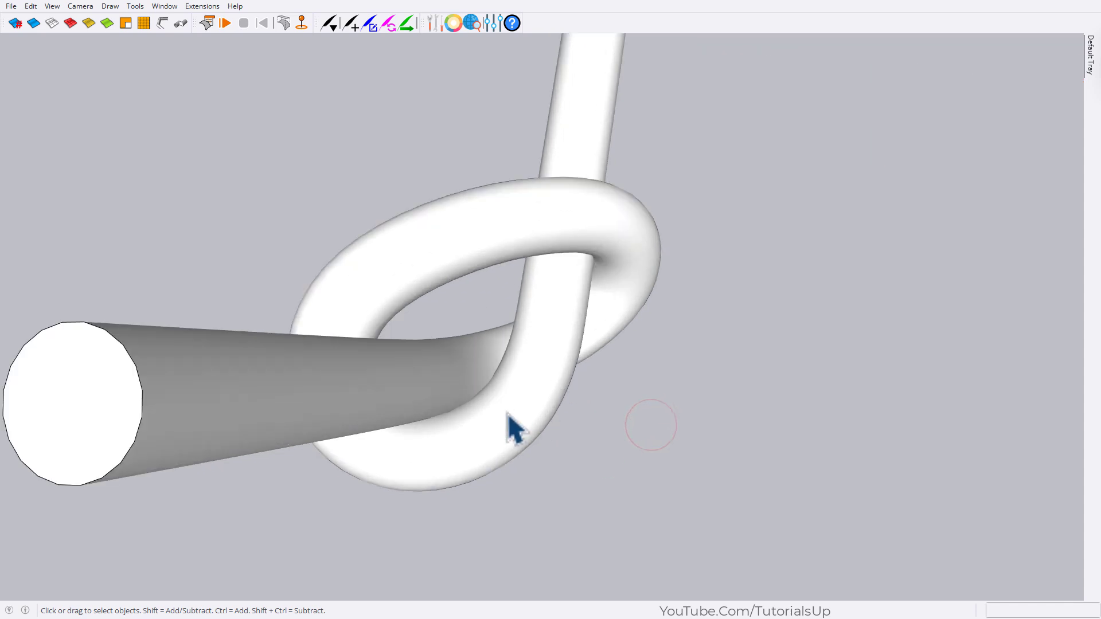
pyautogui.moveTo(512, 427); pyautogui.dragTo(806, 309, button='middle')
pyautogui.scroll(-2, 782, 363)
pyautogui.hotkey('ctrl', 'z')
pyautogui.hotkey('ctrl', 'z')
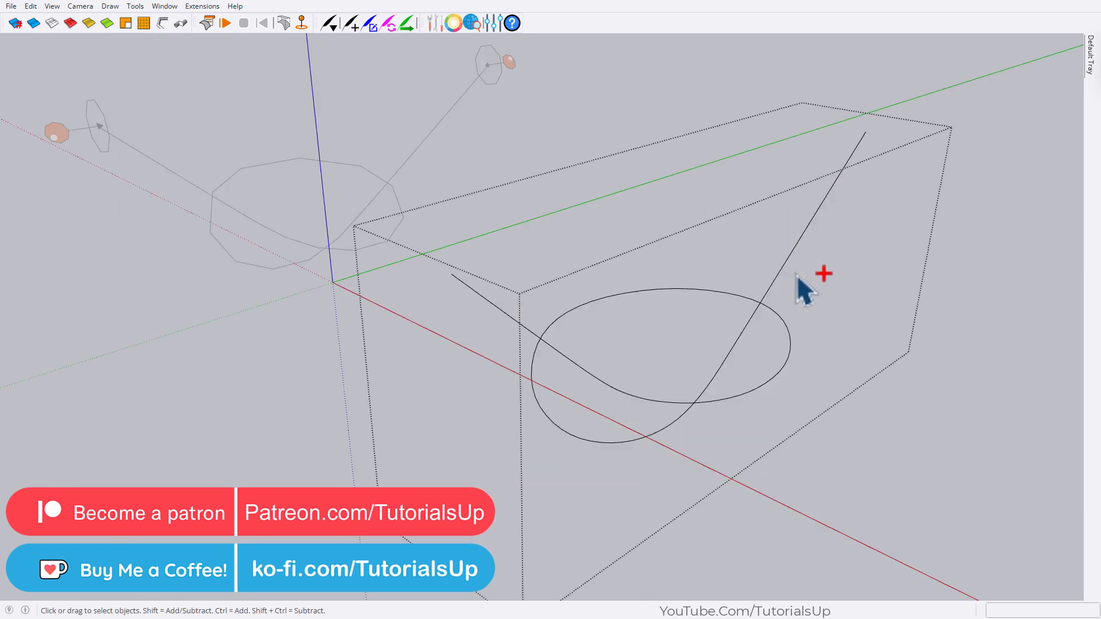
pyautogui.click(163, 23)
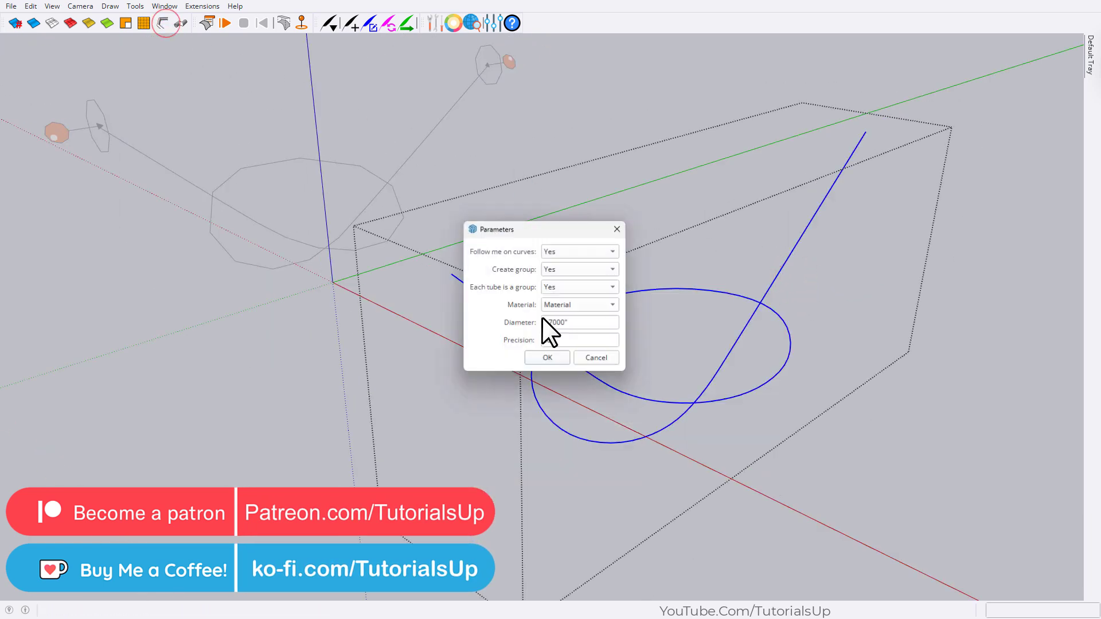
pyautogui.moveTo(576, 323); pyautogui.dragTo(484, 318)
pyautogui.write('1.8')
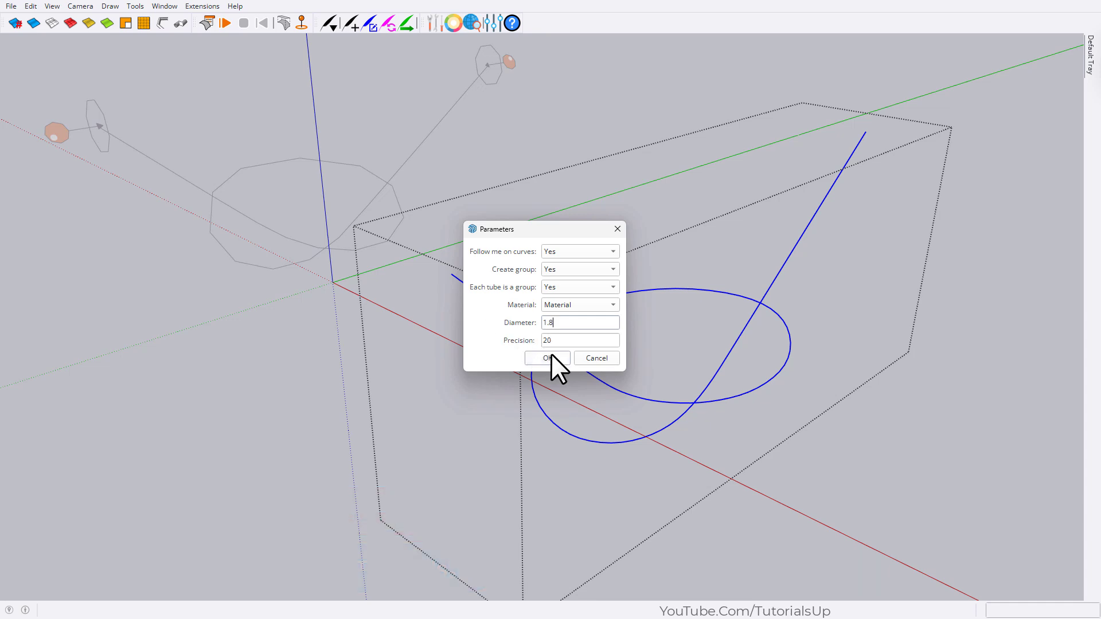
pyautogui.click(551, 356)
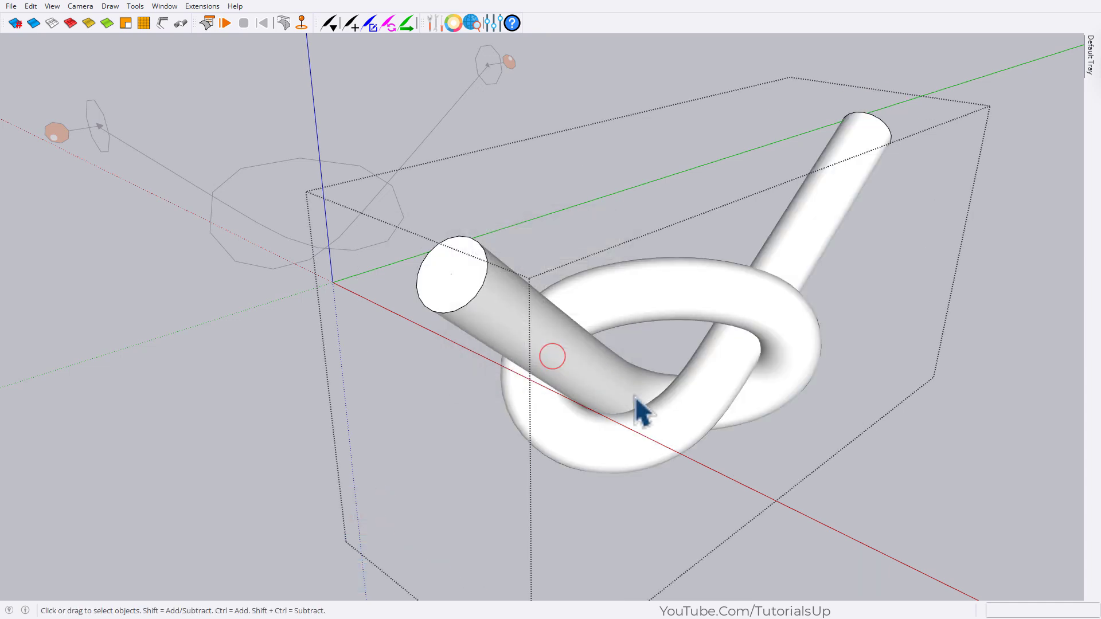
# Open the group holding the tube and take the smooth centre curve out of it as a separate object.
pyautogui.click(849, 450)
pyautogui.moveTo(807, 405); pyautogui.dragTo(585, 388, button='middle')
pyautogui.click(724, 306)
pyautogui.moveTo(724, 307); pyautogui.dragTo(567, 383, button='middle')
pyautogui.click(565, 373)
pyautogui.doubleClick(443, 327)
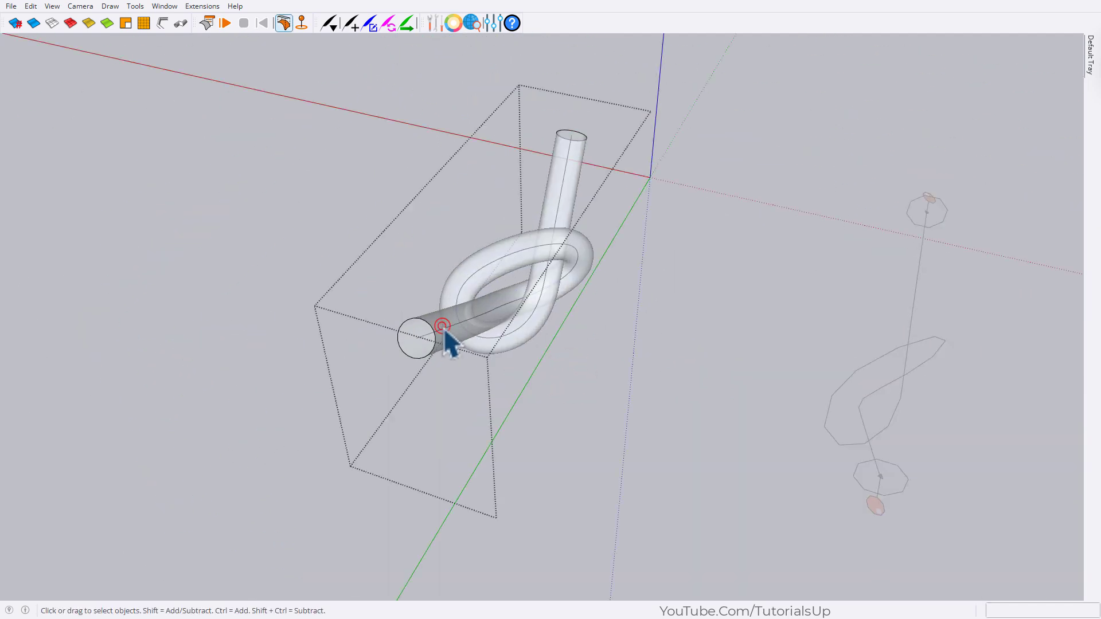
pyautogui.moveTo(445, 337); pyautogui.dragTo(577, 333, button='middle')
pyautogui.moveTo(656, 350); pyautogui.dragTo(590, 362, button='middle')
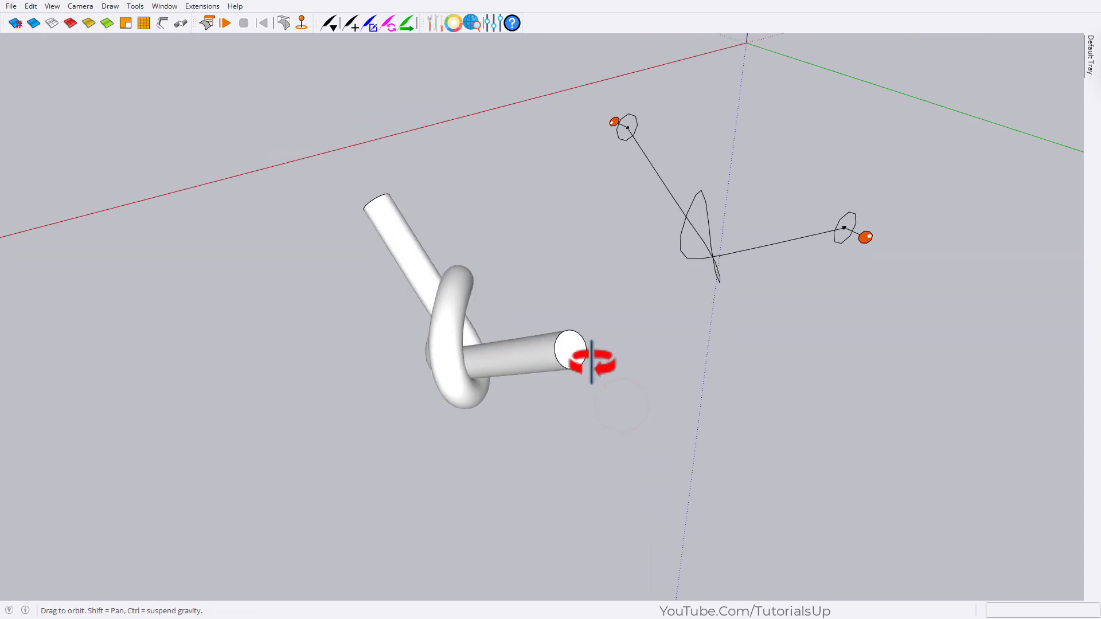
# Move the extracted centre curve out of the tube to the empty space beside it.
pyautogui.scroll(-3, 592, 363)
pyautogui.press('m')
pyautogui.click(615, 384)
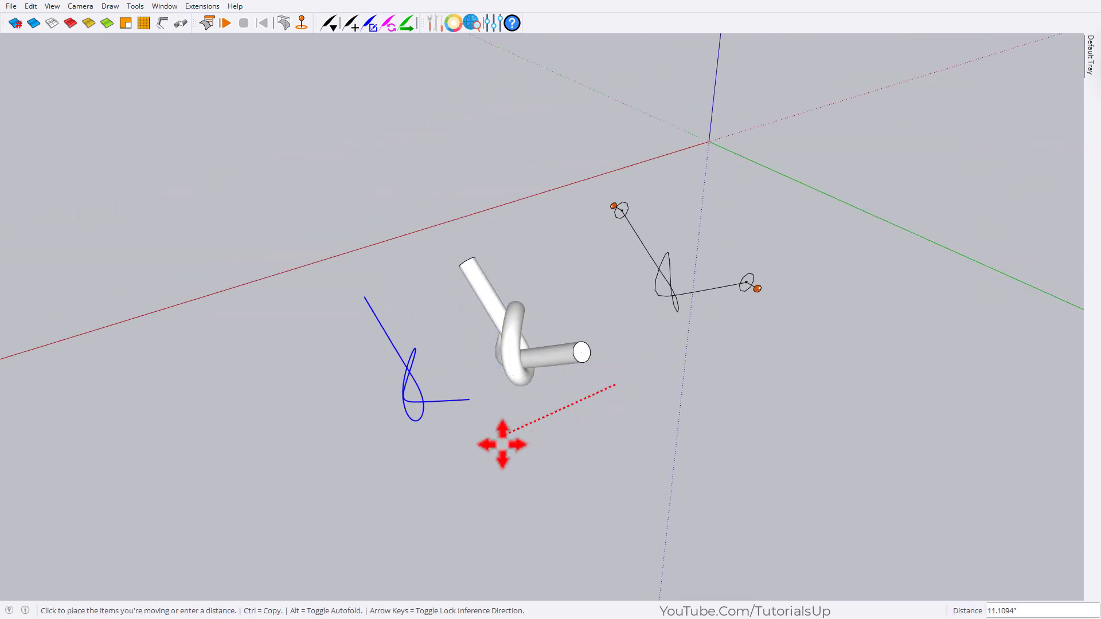
pyautogui.click(492, 451)
pyautogui.press('space')
pyautogui.click(598, 448)
# Make the hidden Tag visible and move its construction path and small profile shape farther away from the extracted curve.
pyautogui.scroll(-3, 781, 149)
pyautogui.moveTo(1091, 62)
pyautogui.click(929, 346)
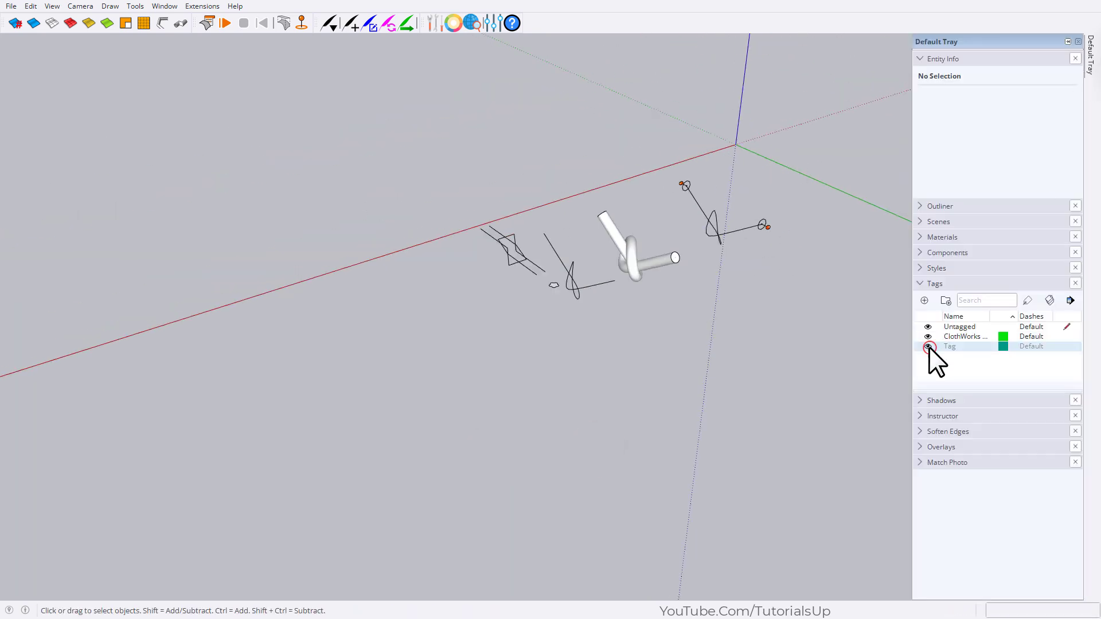
pyautogui.scroll(4, 639, 275)
pyautogui.moveTo(567, 331); pyautogui.dragTo(493, 348, button='middle')
pyautogui.moveTo(434, 361); pyautogui.dragTo(266, 242)
pyautogui.press('m')
pyautogui.click(409, 320)
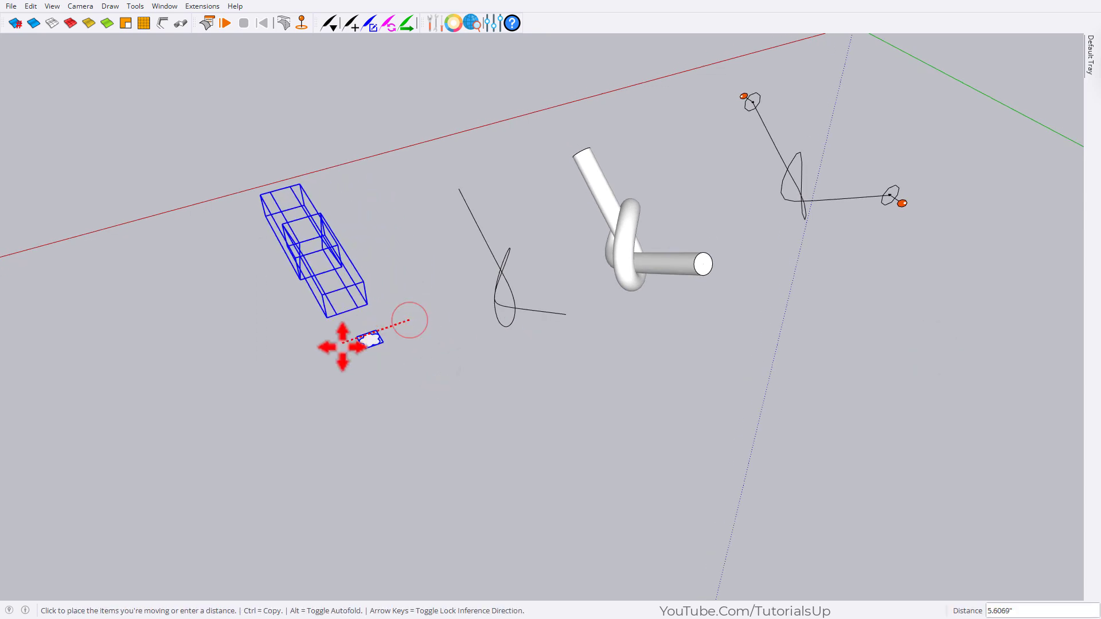
pyautogui.click(265, 373)
pyautogui.press('space')
pyautogui.click(369, 403)
# Move the small lobed profile to the centre of the tube's open end face.
pyautogui.click(294, 366)
pyautogui.press('m')
pyautogui.click(294, 365)
pyautogui.scroll(3, 676, 265)
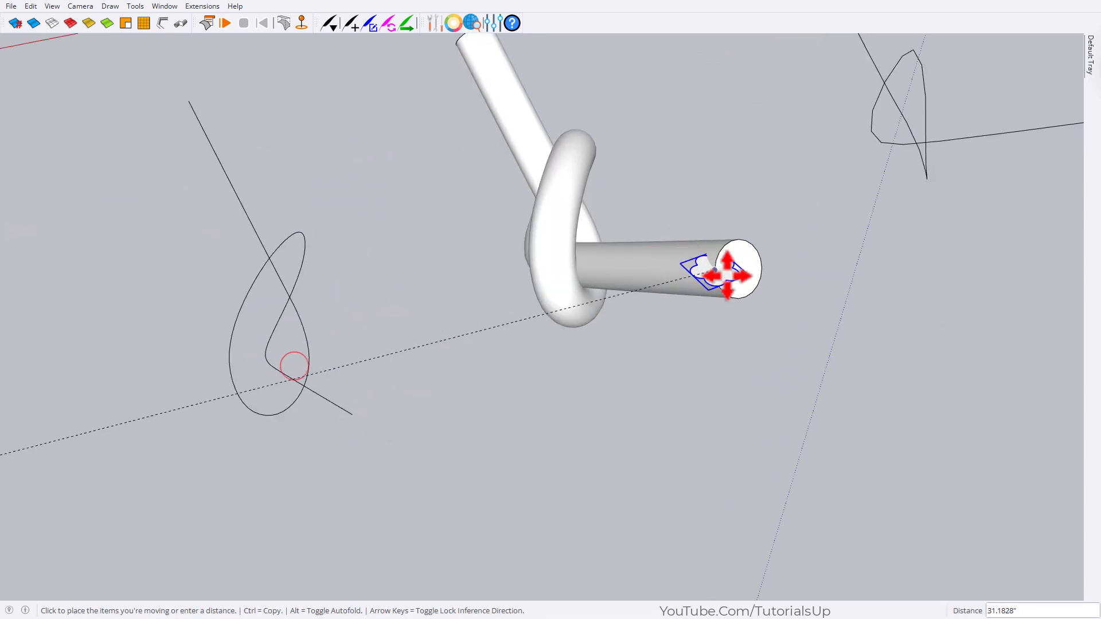
pyautogui.click(739, 274)
pyautogui.press('space')
# Scale the lobed profile uniformly about its centre by about 1.25 so it fits the tube's end face.
pyautogui.scroll(4, 671, 307)
pyautogui.moveTo(612, 379); pyautogui.dragTo(754, 364, button='middle')
pyautogui.press('s')
pyautogui.click(747, 344)
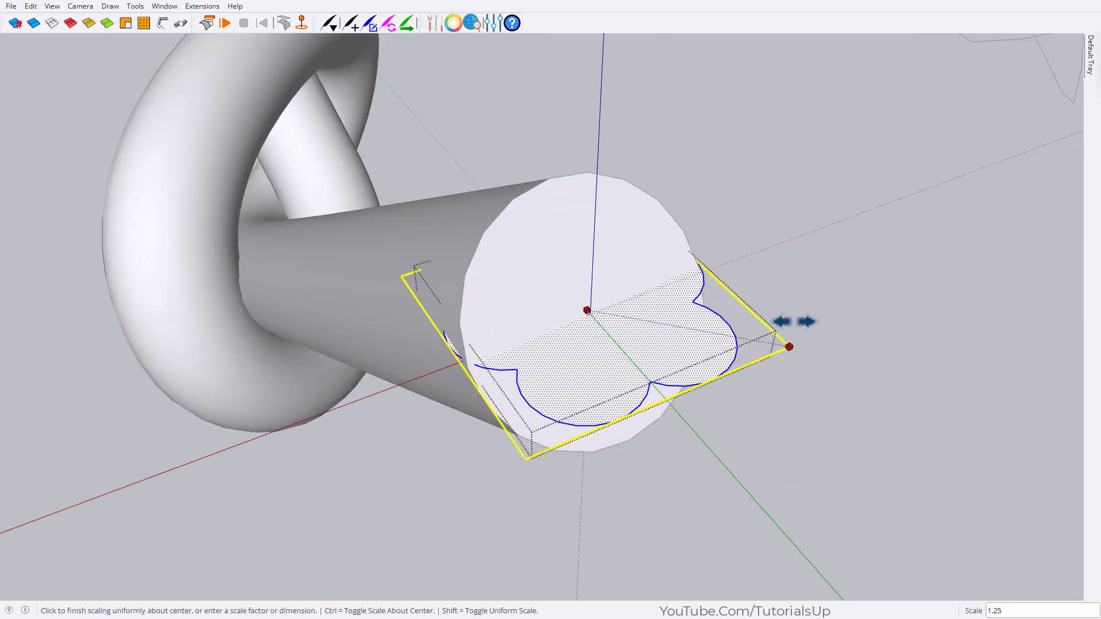
pyautogui.click(795, 321)
pyautogui.press('space')
pyautogui.click(791, 326)
# Move the enlarged lobed profile off the tube to the empty space beside the end of the extracted curve.
pyautogui.scroll(-5, 741, 324)
pyautogui.click(729, 331)
pyautogui.scroll(-5, 748, 304)
pyautogui.press('m')
pyautogui.click(855, 341)
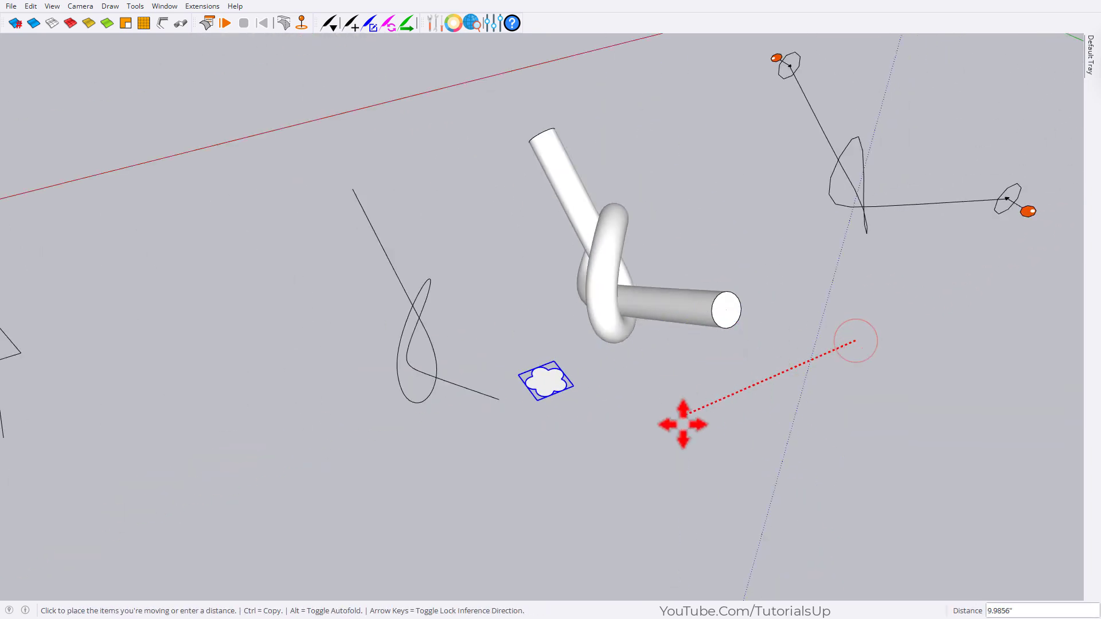
pyautogui.click(683, 424)
pyautogui.press('space')
pyautogui.click(669, 480)
# Select the smooth centre curve and the lobed profile together and bring up the TAX Mechanicals tools, clear of the model.
pyautogui.scroll(2, 515, 270)
pyautogui.moveTo(625, 479); pyautogui.dragTo(694, 476, button='middle')
pyautogui.moveTo(550, 420); pyautogui.dragTo(551, 420)
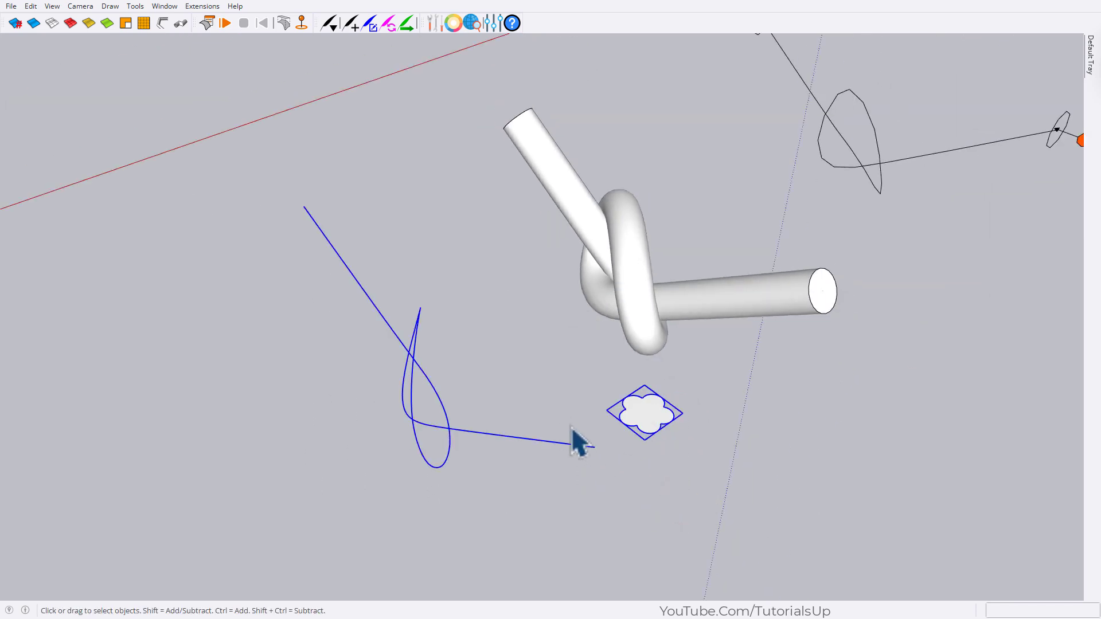
pyautogui.moveTo(572, 437); pyautogui.dragTo(842, 453, button='middle')
pyautogui.click(438, 26)
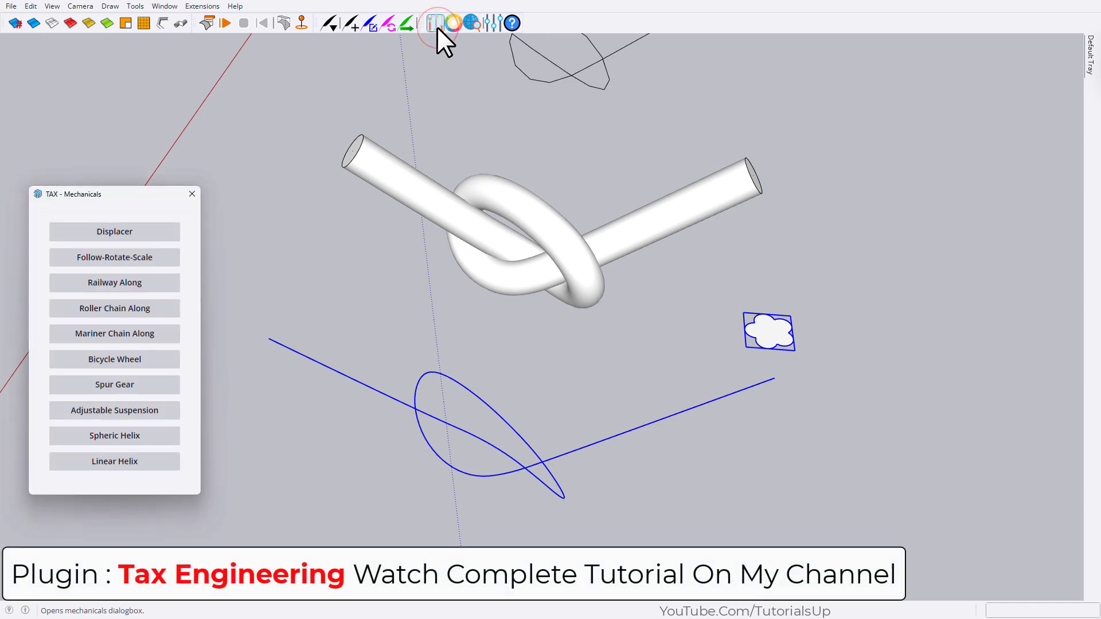
pyautogui.moveTo(125, 190); pyautogui.dragTo(98, 44)
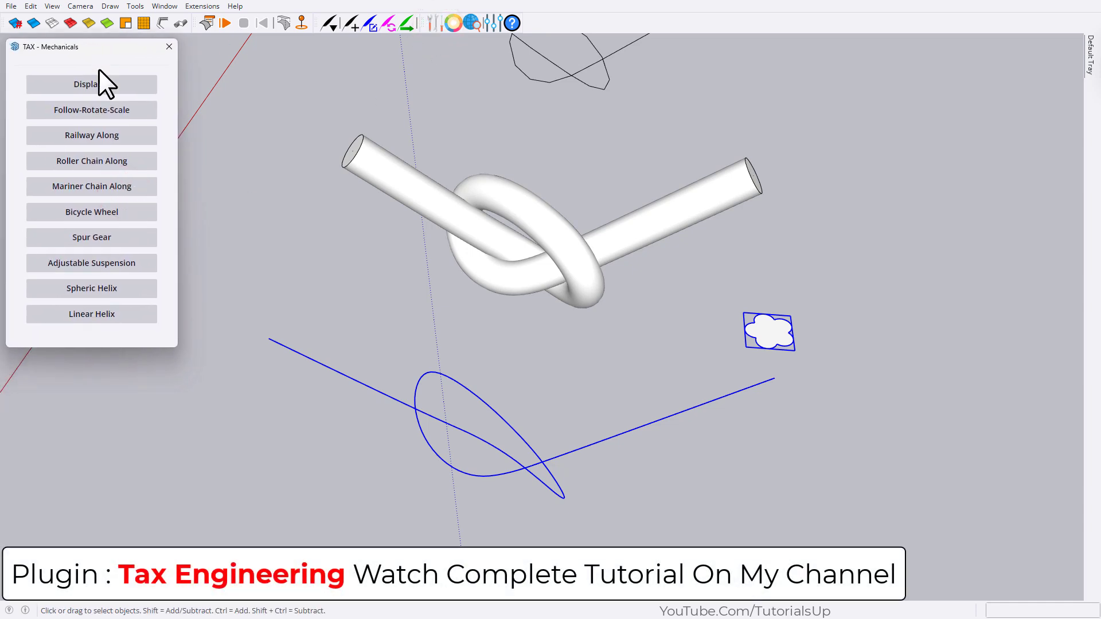
pyautogui.moveTo(748, 419); pyautogui.dragTo(756, 418, button='middle')
pyautogui.press('t')
pyautogui.click(740, 389)
pyautogui.scroll(4, 740, 390)
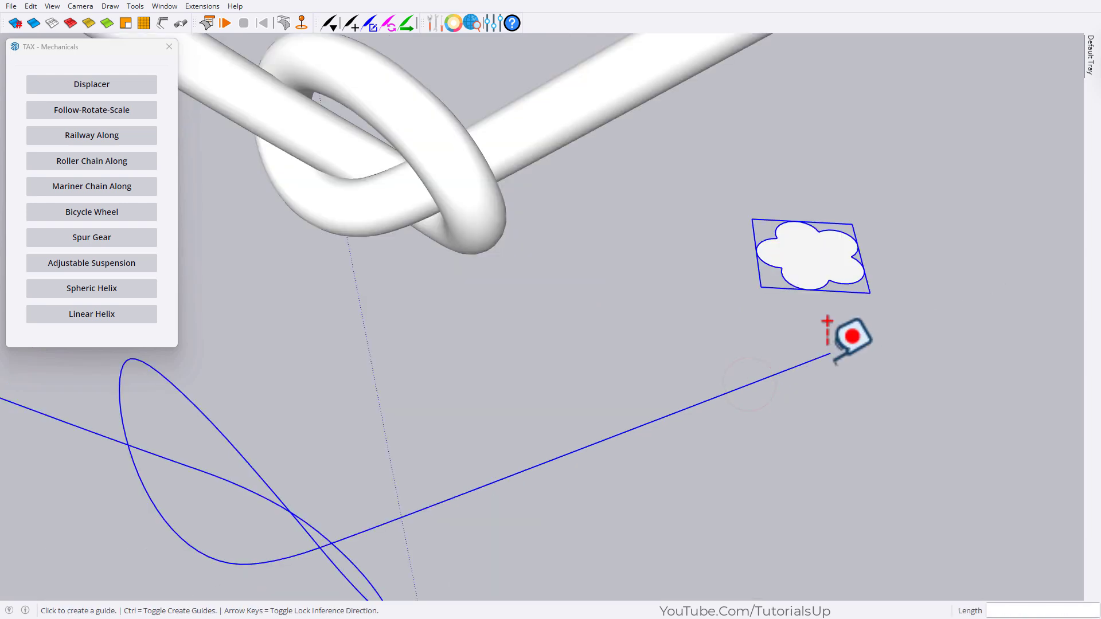
pyautogui.press('space')
pyautogui.scroll(-4, 752, 402)
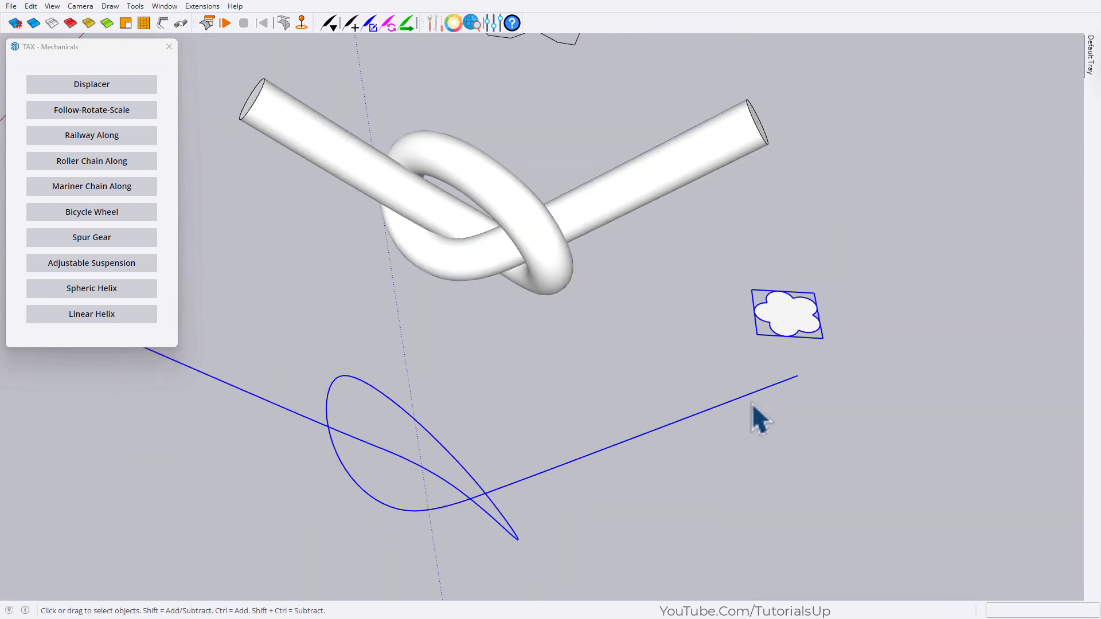
pyautogui.moveTo(753, 403)
pyautogui.mouseDown(button='middle')
pyautogui.moveTo(802, 430)
pyautogui.moveTo(758, 407)
pyautogui.mouseUp(button='middle')
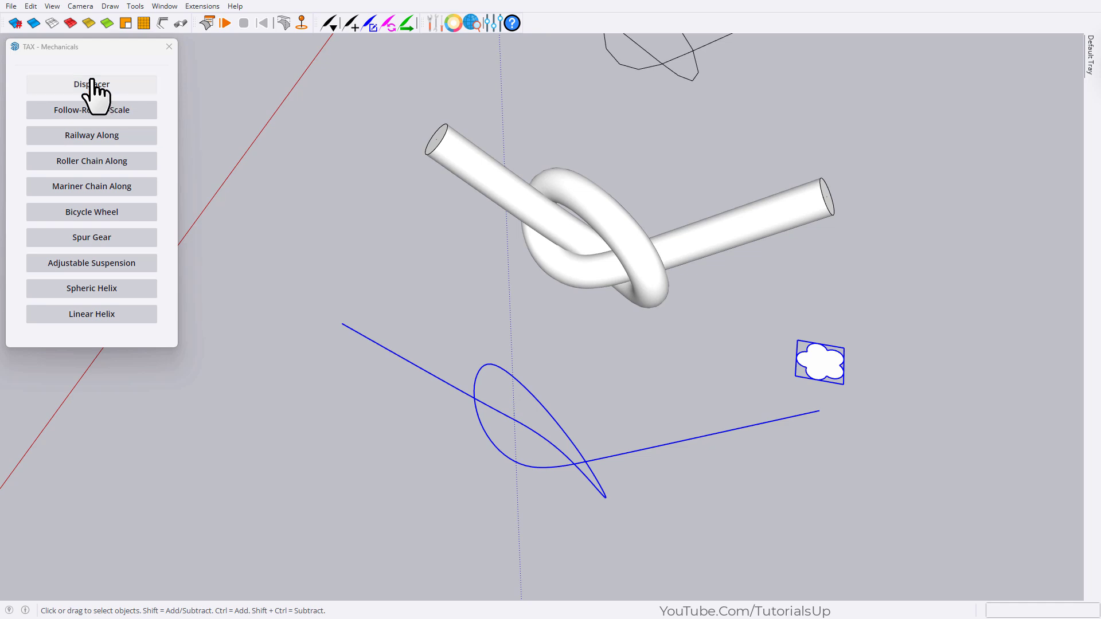
# Sweep the profile with Follow-Rotate-Scale using section interval .15, Up reference Roll on, Linear Interval rotation and rotation parameter 12.
pyautogui.click(94, 109)
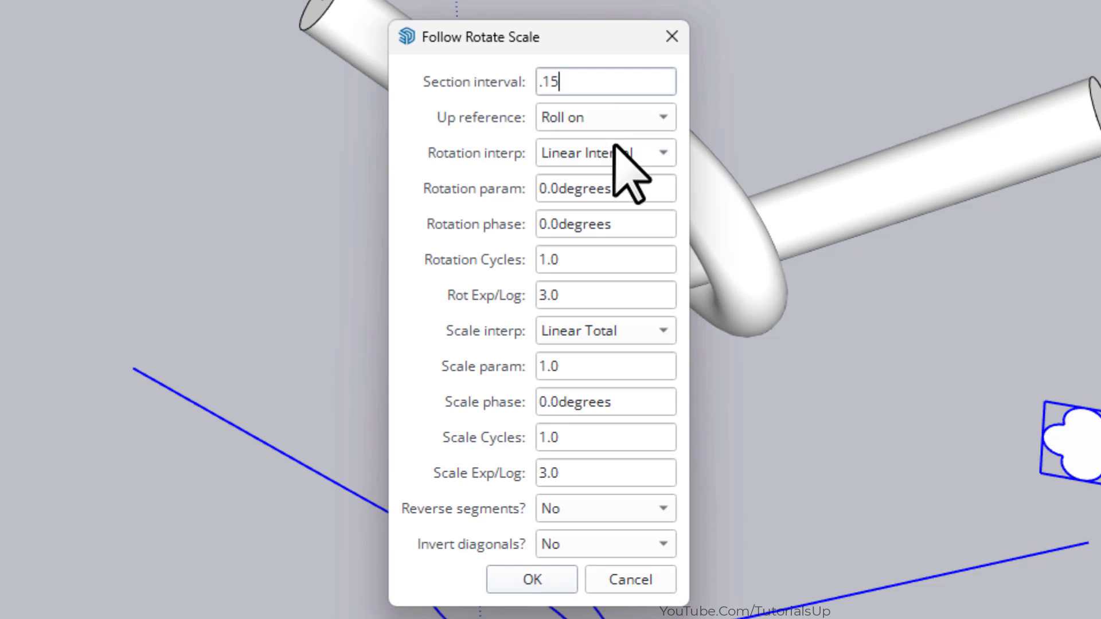
pyautogui.moveTo(625, 190); pyautogui.dragTo(501, 190)
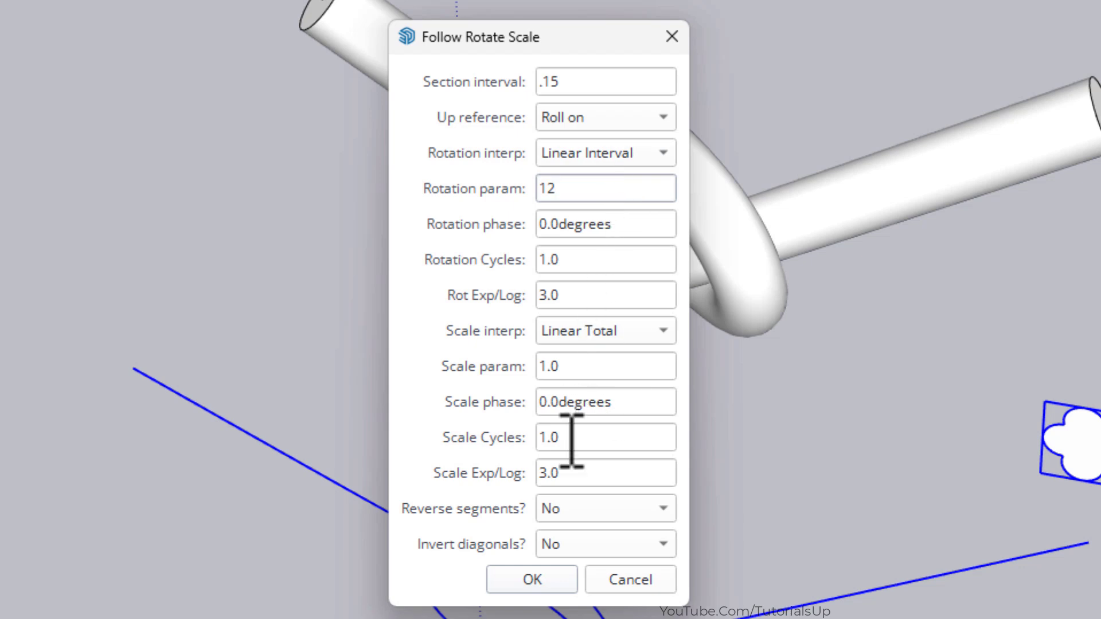
pyautogui.click(532, 580)
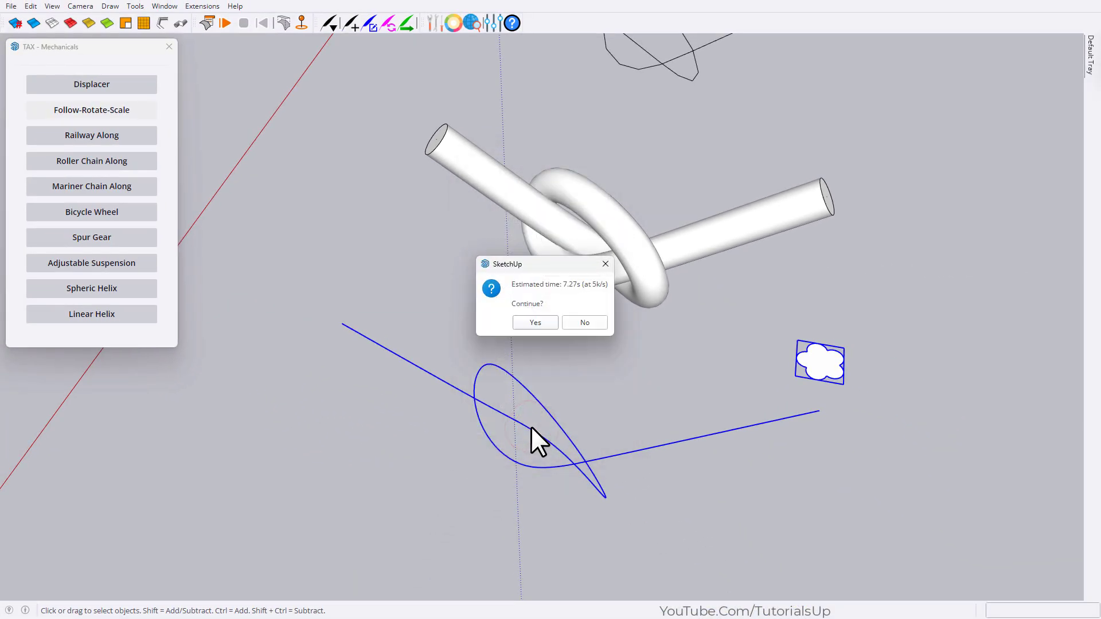
pyautogui.click(536, 322)
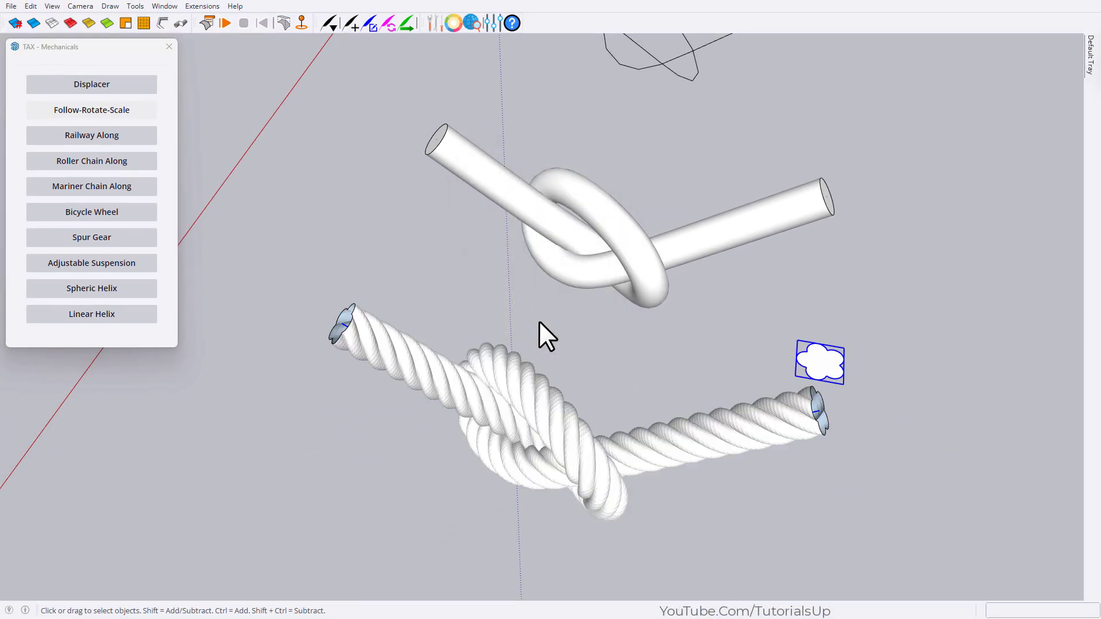
# Smooth the twisted rope's edges with the latest AMS settings.
pyautogui.moveTo(669, 403); pyautogui.dragTo(545, 429, button='middle')
pyautogui.click(477, 390)
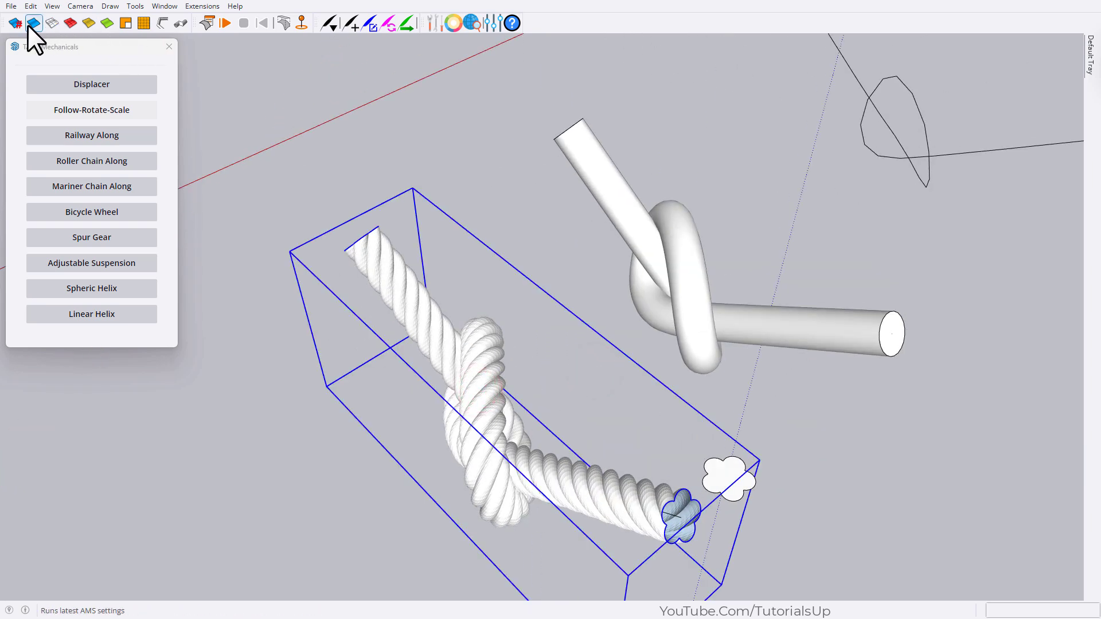
pyautogui.click(466, 209)
pyautogui.moveTo(491, 286); pyautogui.dragTo(1078, 184, button='middle')
pyautogui.moveTo(609, 255); pyautogui.dragTo(860, 312, button='middle')
pyautogui.scroll(-3, 607, 315)
pyautogui.moveTo(607, 314); pyautogui.dragTo(622, 359, button='middle')
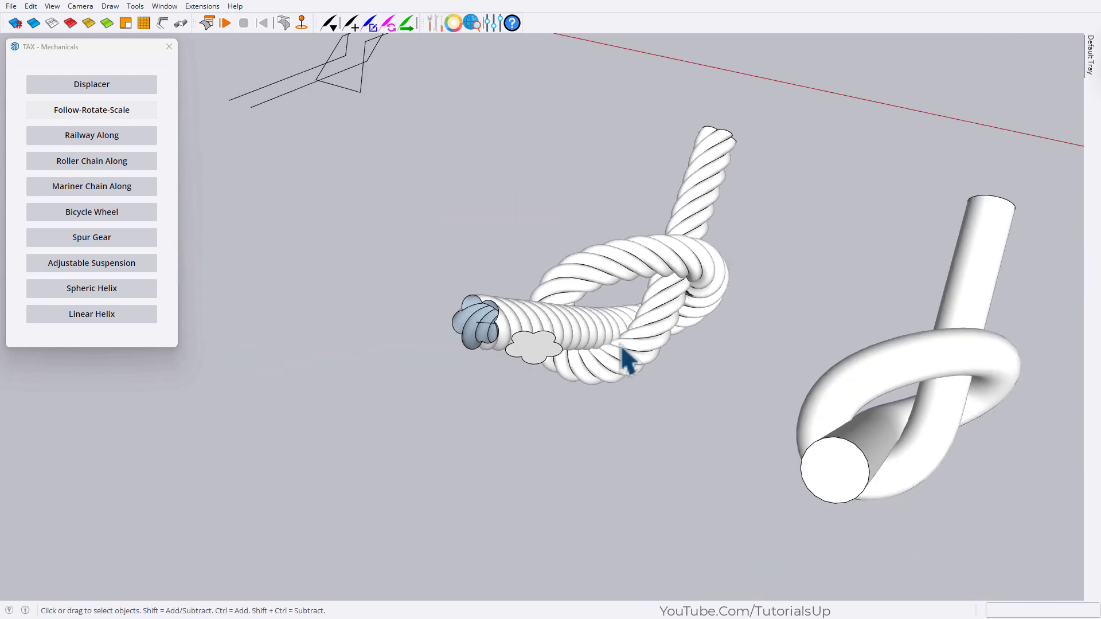
# Open the rope group and close its open lobed ends with faces.
pyautogui.scroll(3, 579, 332)
pyautogui.doubleClick(489, 309)
pyautogui.scroll(3, 416, 293)
pyautogui.click(403, 264)
pyautogui.scroll(-3, 407, 265)
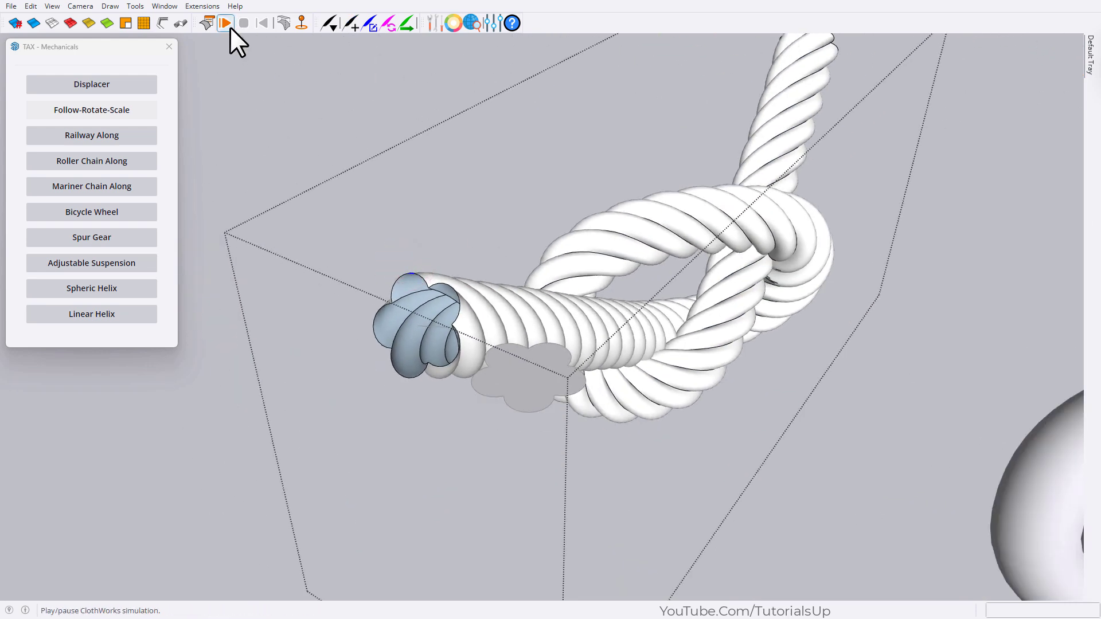
pyautogui.click(126, 24)
pyautogui.scroll(-3, 458, 406)
pyautogui.scroll(3, 748, 115)
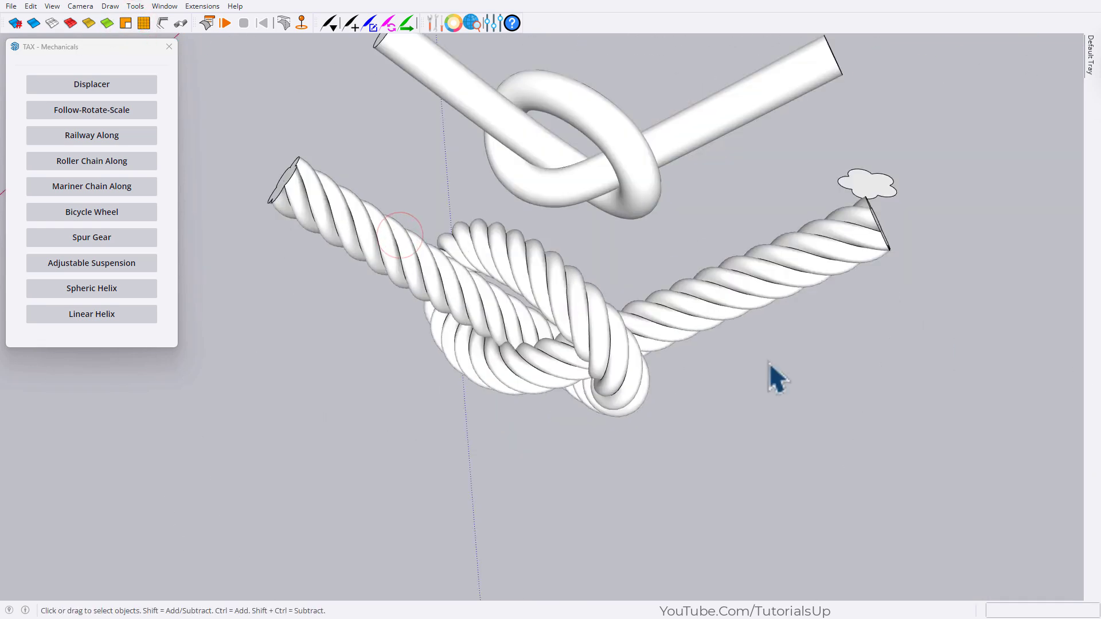
# Switch off edge display in the current style to examine the rope and tube knots, and switch it back on.
pyautogui.moveTo(774, 374); pyautogui.dragTo(708, 169, button='middle')
pyautogui.scroll(3, 580, 454)
pyautogui.moveTo(580, 454); pyautogui.dragTo(759, 382, button='middle')
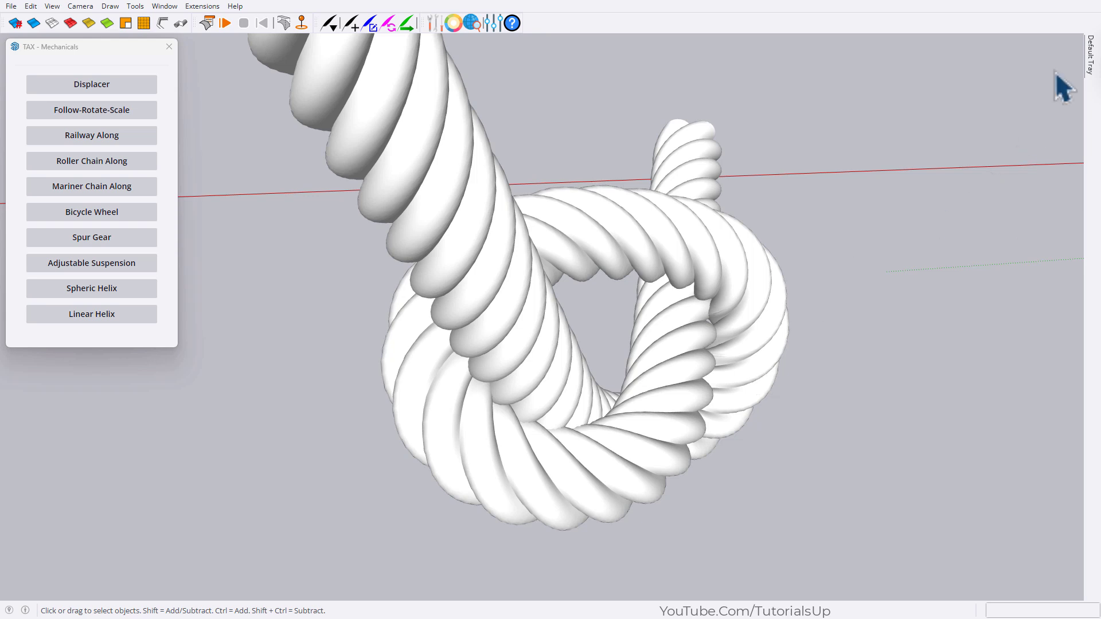
pyautogui.moveTo(1087, 58)
pyautogui.click(943, 273)
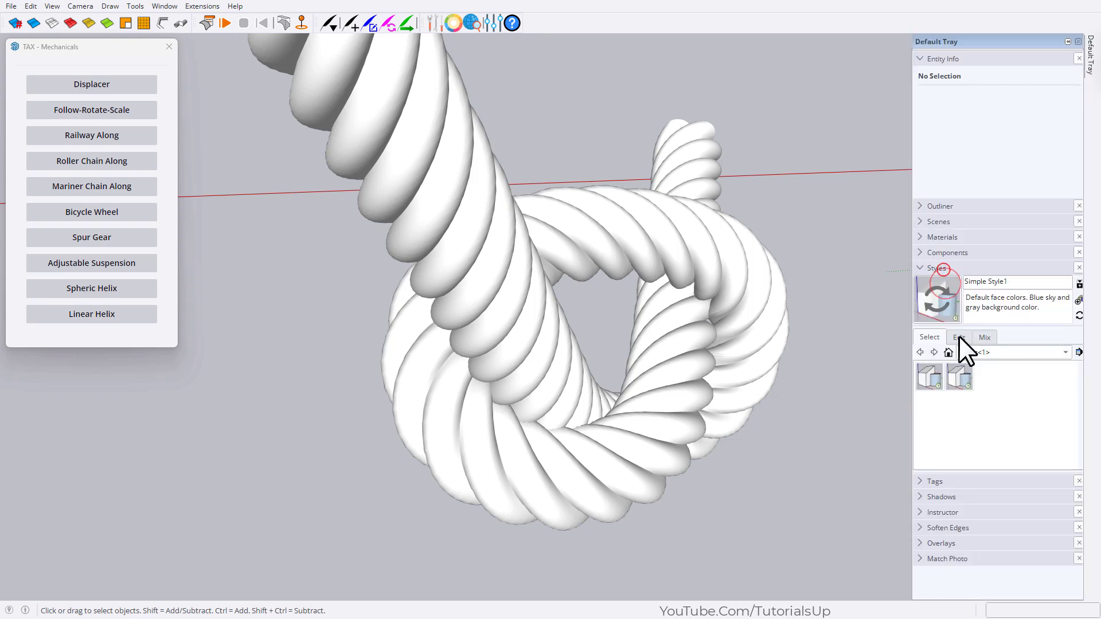
pyautogui.click(963, 336)
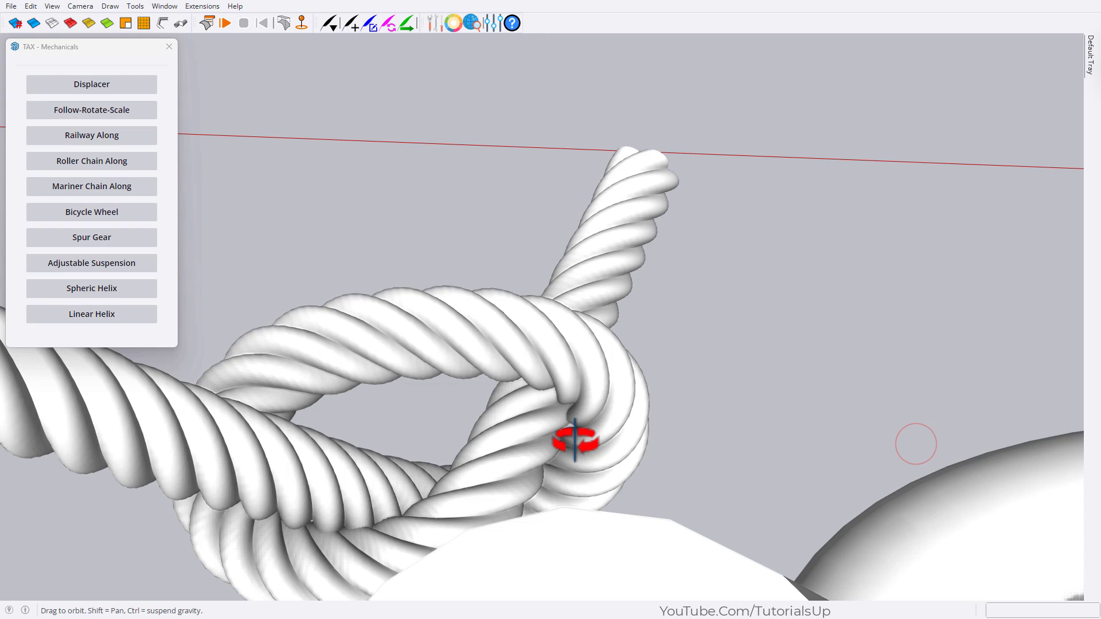
pyautogui.scroll(-5, 596, 352)
pyautogui.moveTo(596, 355); pyautogui.dragTo(691, 516, button='middle')
pyautogui.scroll(3, 702, 531)
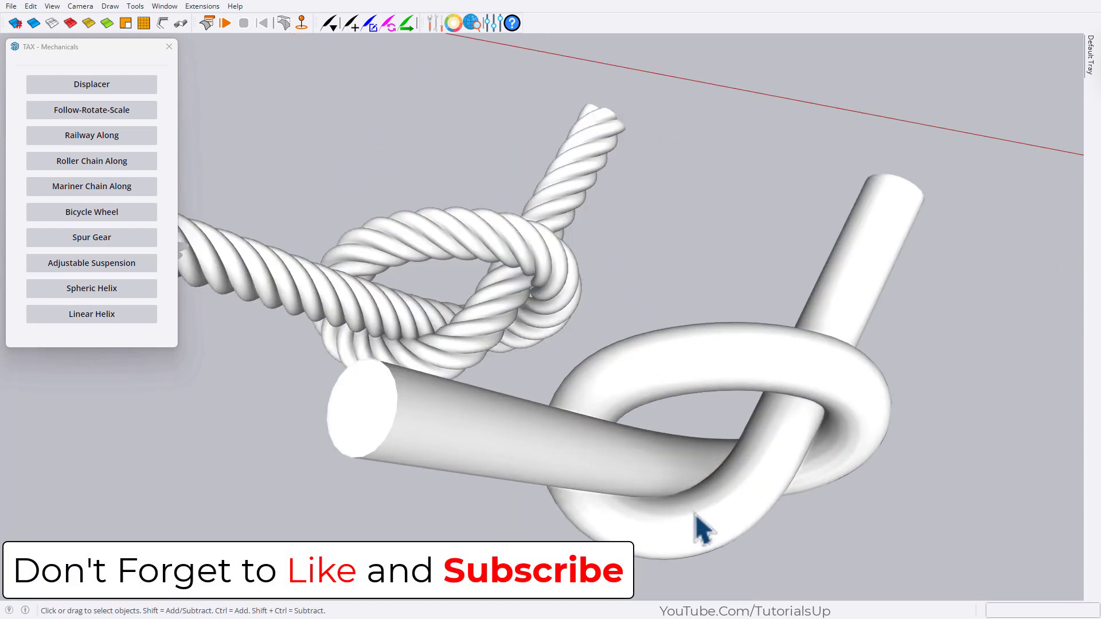
pyautogui.moveTo(1087, 82)
pyautogui.click(918, 443)
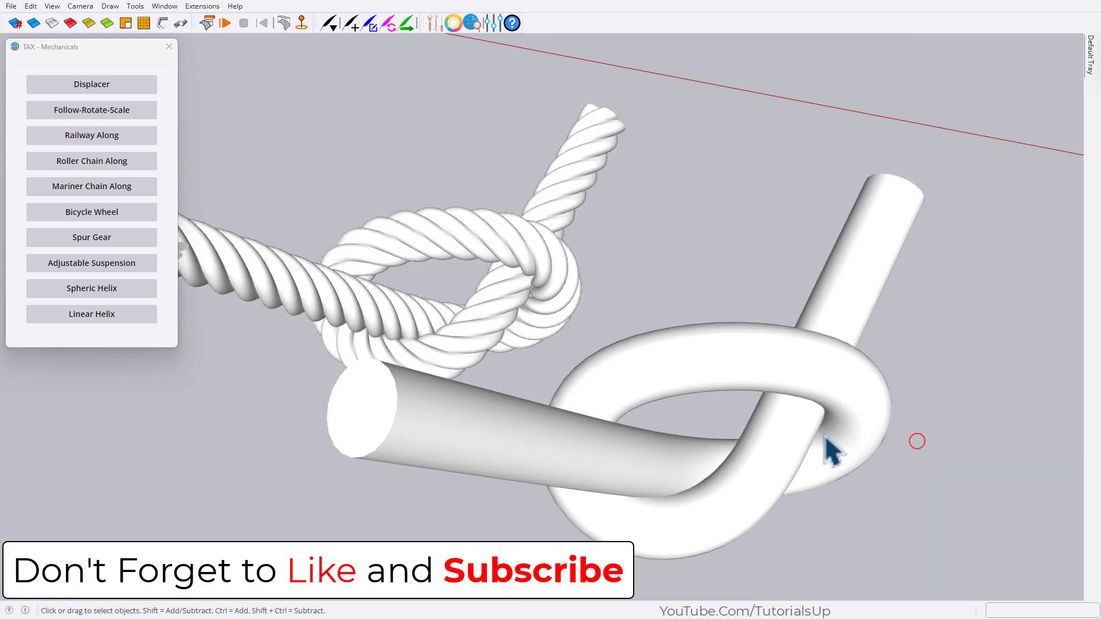
# Move the two interlocking straight-segment paths together farther away from the red axis.
pyautogui.scroll(-8, 826, 439)
pyautogui.moveTo(825, 439); pyautogui.dragTo(1098, 454, button='middle')
pyautogui.keyDown('shift'); pyautogui.moveTo(275, 299); pyautogui.dragTo(564, 339, button='middle'); pyautogui.keyUp('shift')
pyautogui.moveTo(624, 457); pyautogui.dragTo(434, 244)
pyautogui.press('m')
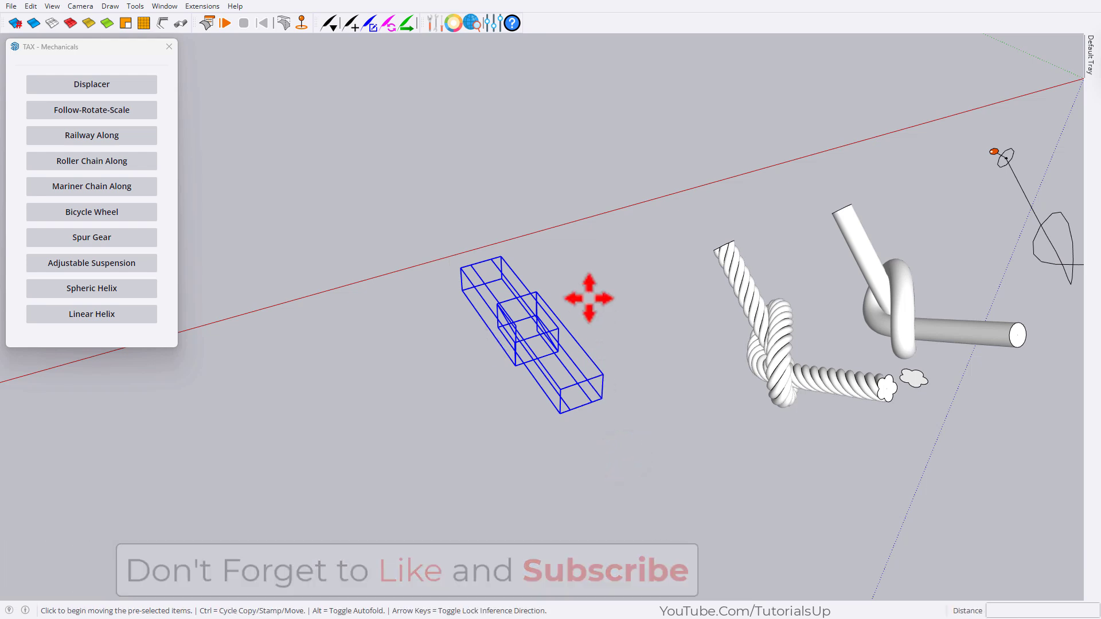
pyautogui.click(588, 296)
pyautogui.click(635, 381)
pyautogui.press('space')
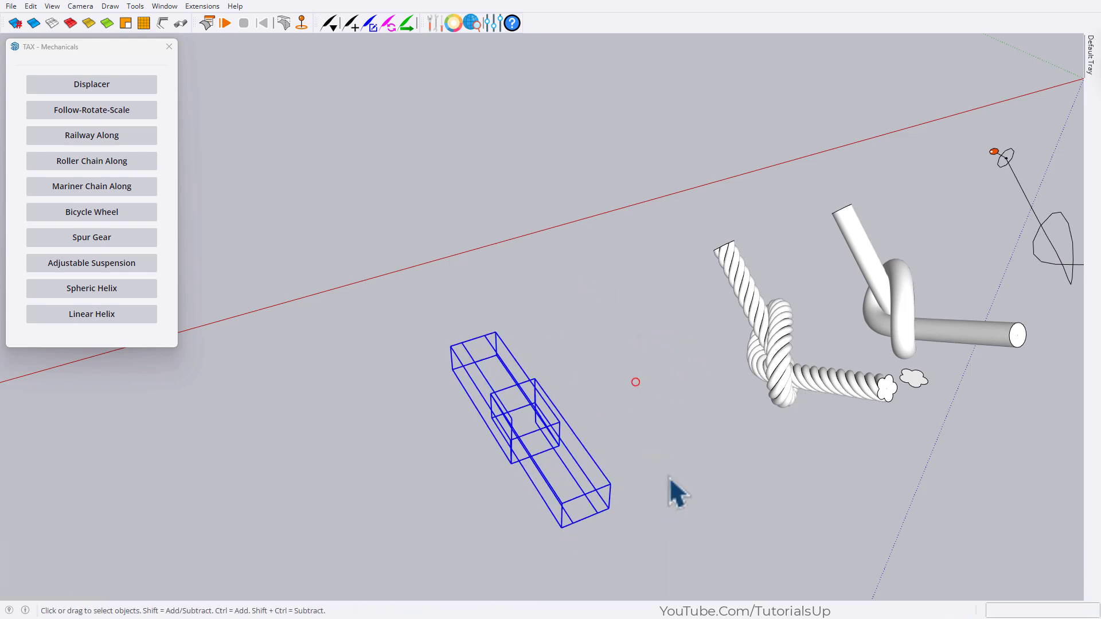
pyautogui.click(668, 479)
# Close the TAX Mechanicals window and open one of the interlocking path groups to check its geometry.
pyautogui.scroll(4, 516, 459)
pyautogui.moveTo(528, 462); pyautogui.dragTo(602, 476, button='middle')
pyautogui.click(174, 53)
pyautogui.moveTo(562, 338); pyautogui.dragTo(632, 327, button='middle')
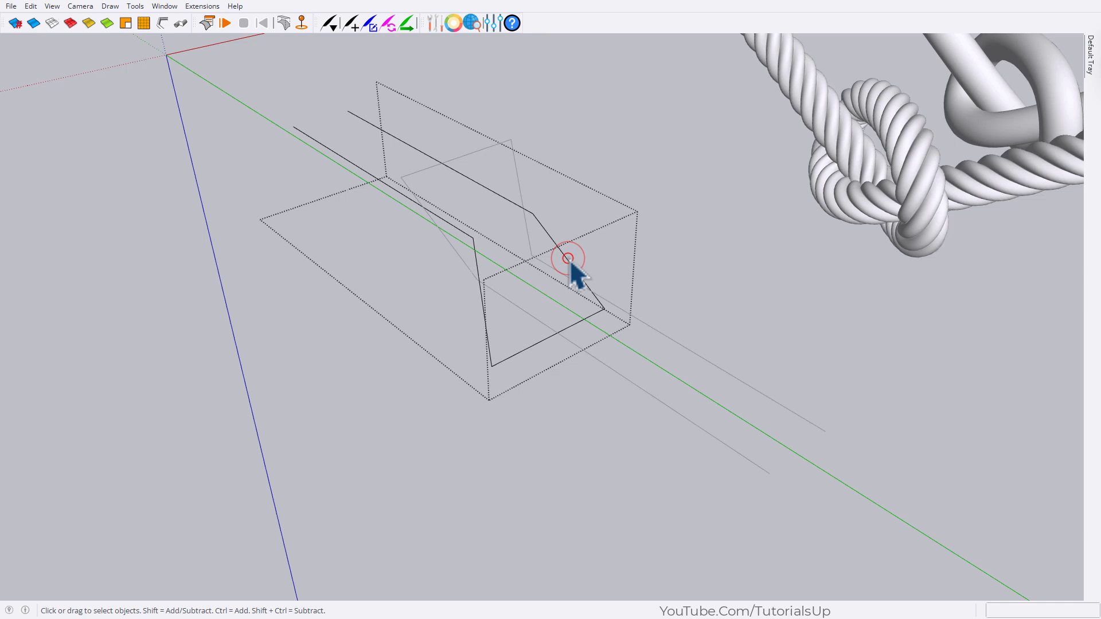
pyautogui.click(573, 256)
# Select both interlocking paths and start converting them to curves with FredoSpline's Global Fit Spline type.
pyautogui.moveTo(736, 450); pyautogui.dragTo(464, 190)
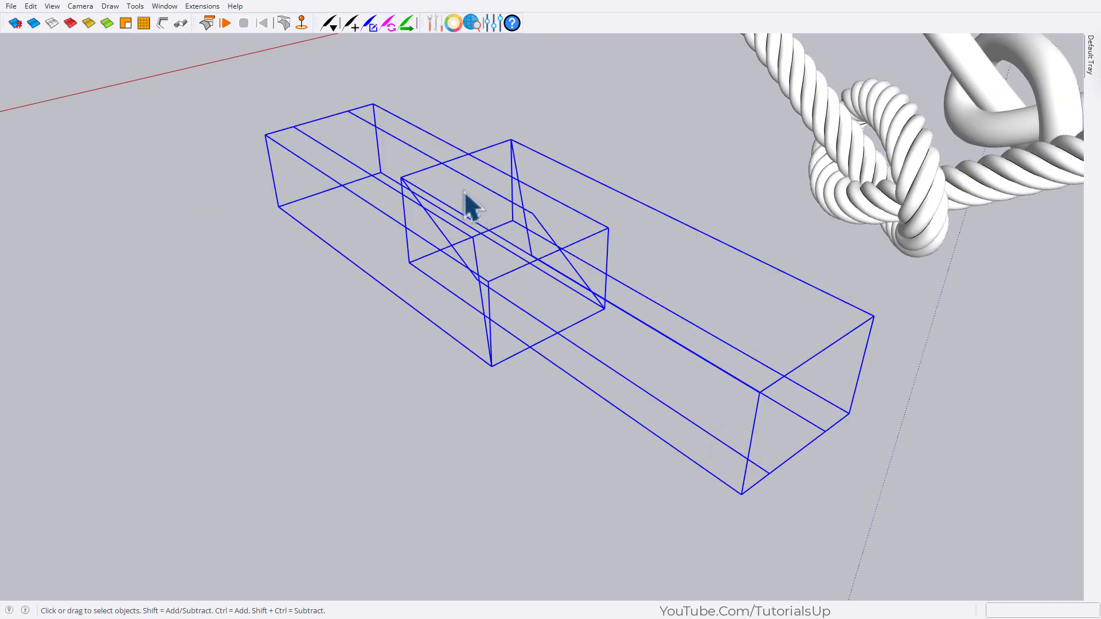
pyautogui.click(405, 23)
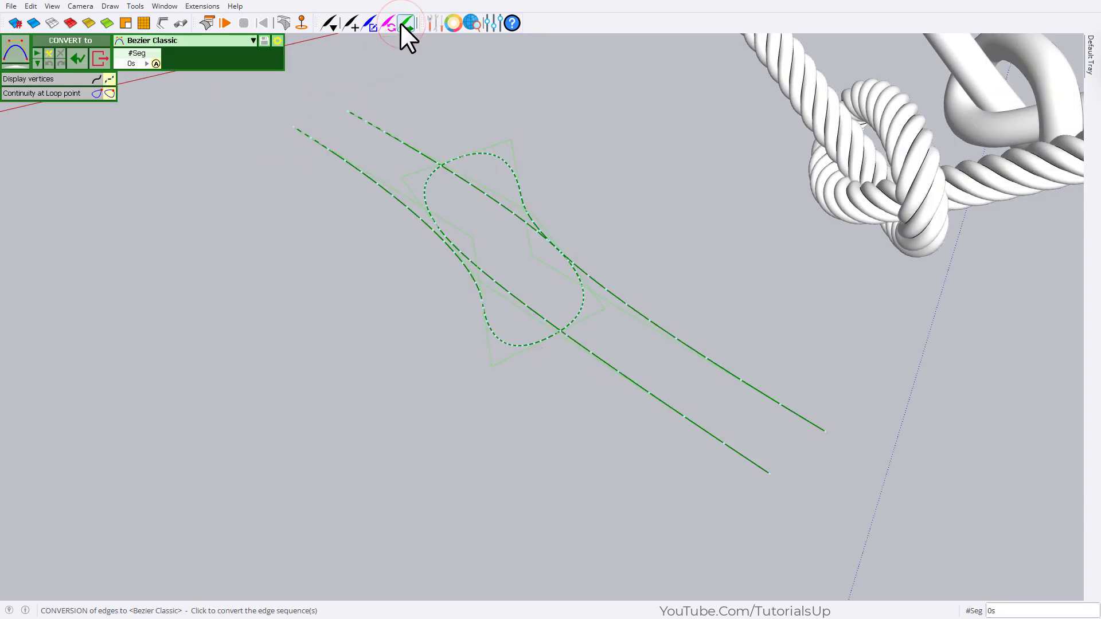
pyautogui.scroll(5, 568, 287)
pyautogui.moveTo(599, 337); pyautogui.dragTo(624, 369, button='middle')
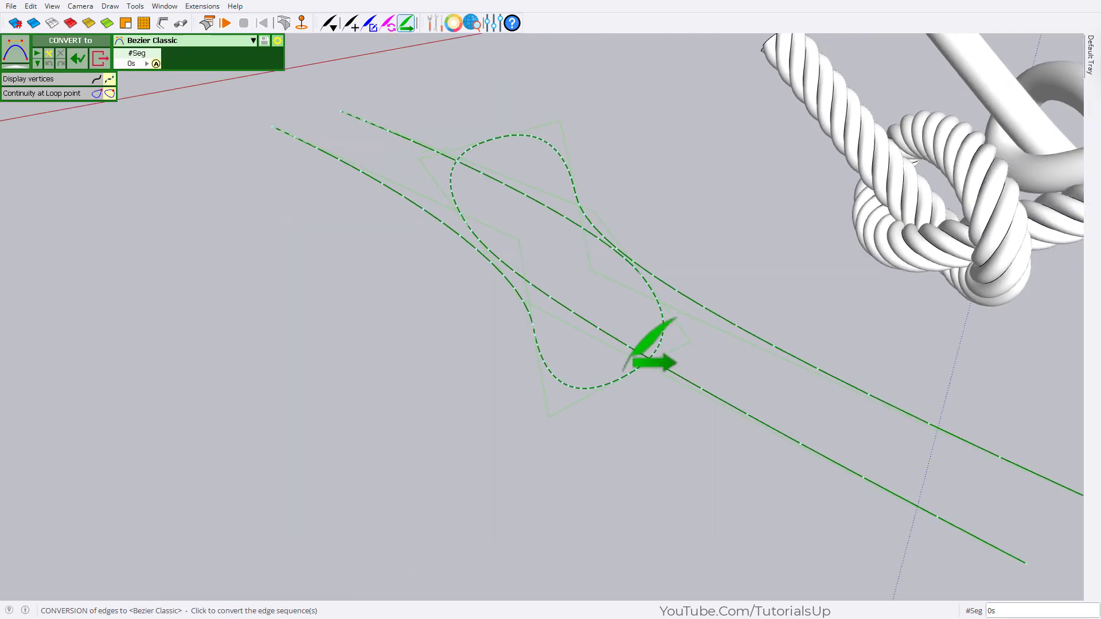
pyautogui.click(224, 41)
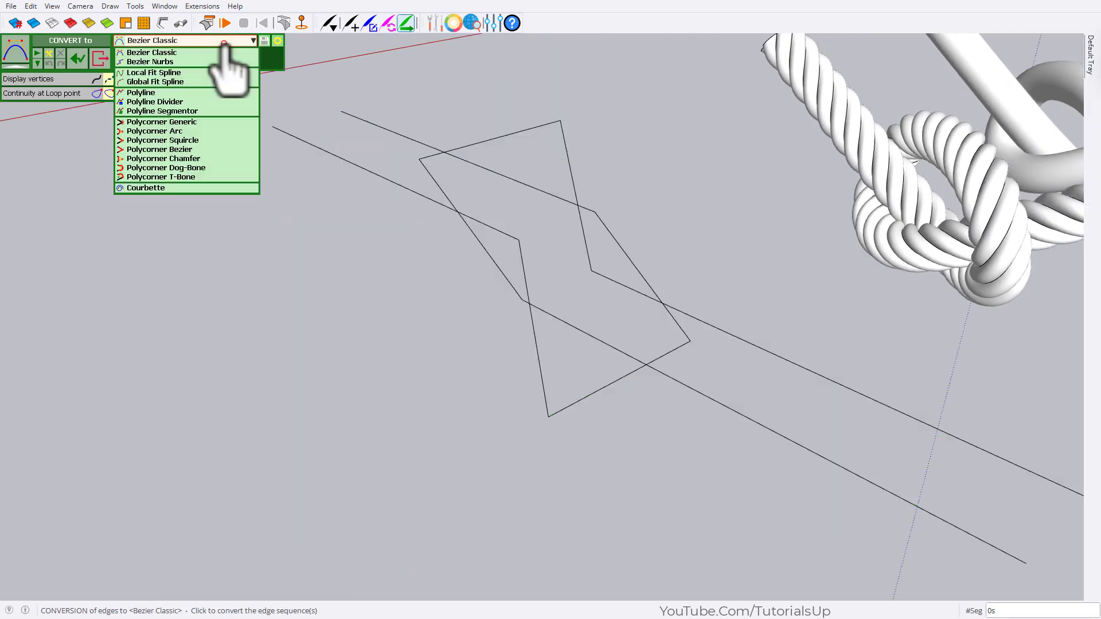
pyautogui.click(202, 82)
pyautogui.moveTo(614, 307); pyautogui.dragTo(304, 106, button='middle')
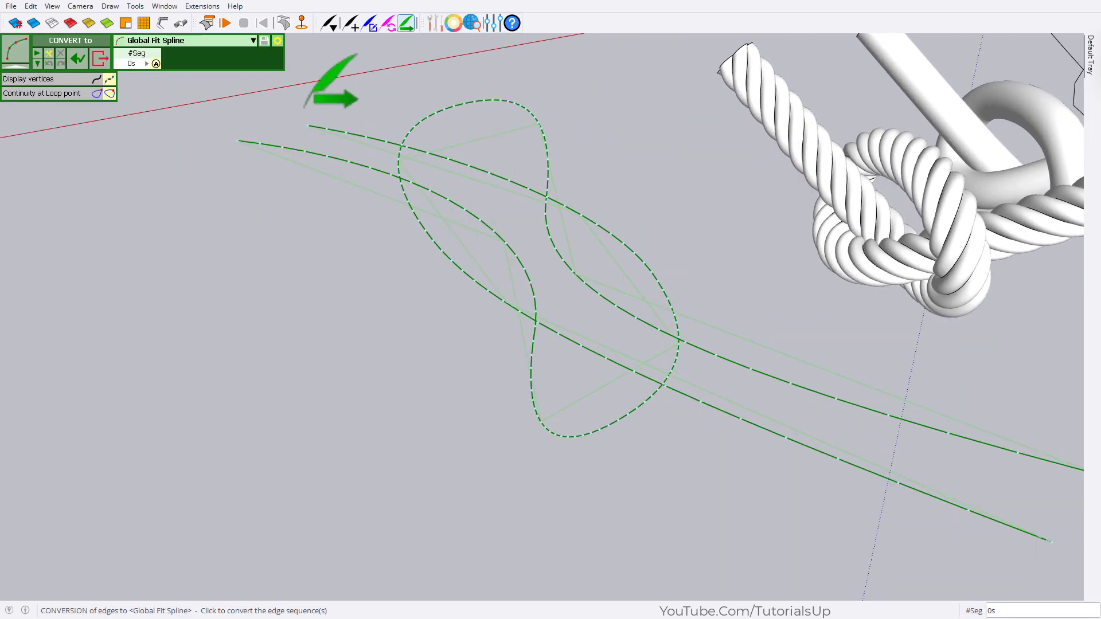
# Set the spline conversion to 20 segments and apply it to both paths.
pyautogui.click(135, 63)
pyautogui.press('Return')
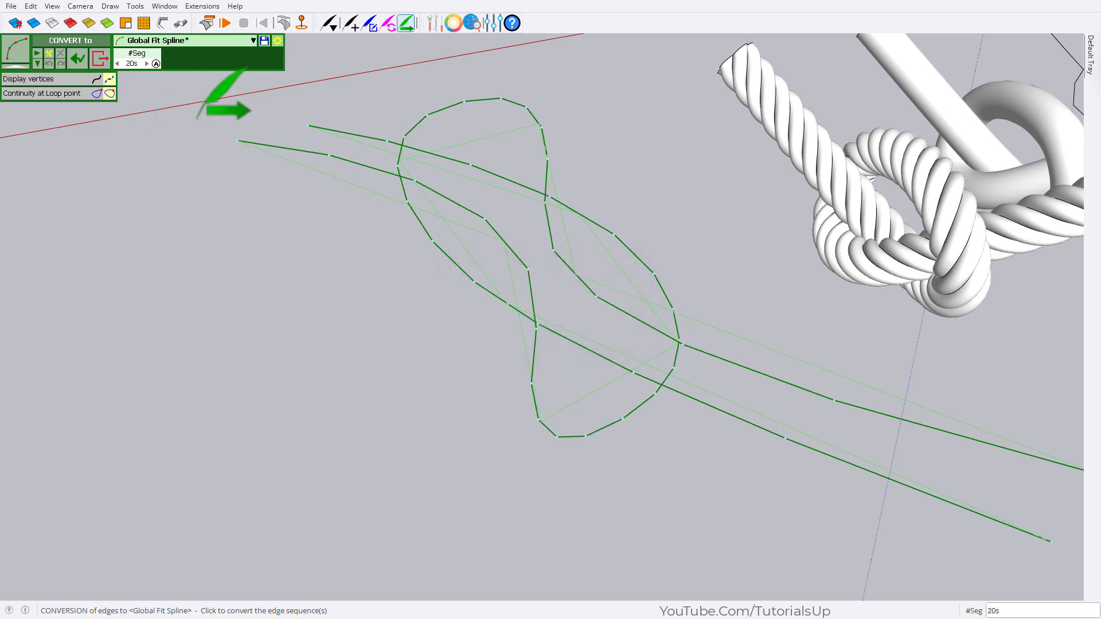
pyautogui.moveTo(221, 97); pyautogui.dragTo(559, 264, button='middle')
pyautogui.click(574, 265)
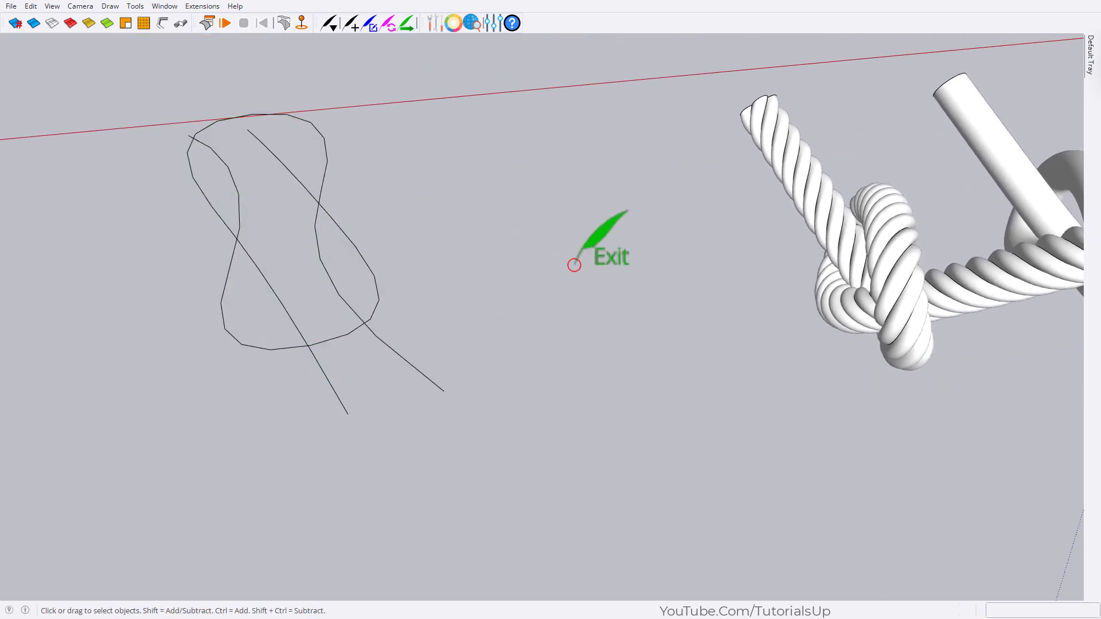
# Open one of the two interlocking smoothed path groups and explode its curve into separate edges.
pyautogui.scroll(-5, 626, 347)
pyautogui.moveTo(445, 332)
pyautogui.mouseDown(button='middle')
pyautogui.moveTo(619, 290)
pyautogui.moveTo(435, 348)
pyautogui.mouseUp(button='middle')
pyautogui.scroll(5, 429, 337)
pyautogui.moveTo(430, 246); pyautogui.dragTo(560, 356, button='middle')
pyautogui.scroll(-5, 573, 373)
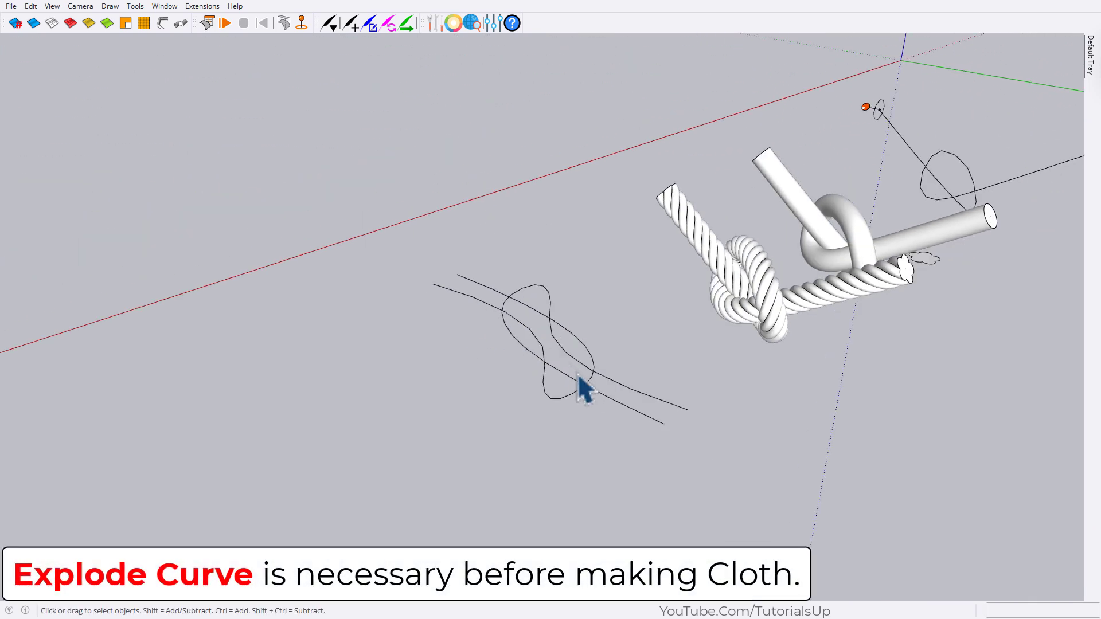
pyautogui.click(585, 392)
pyautogui.scroll(4, 614, 408)
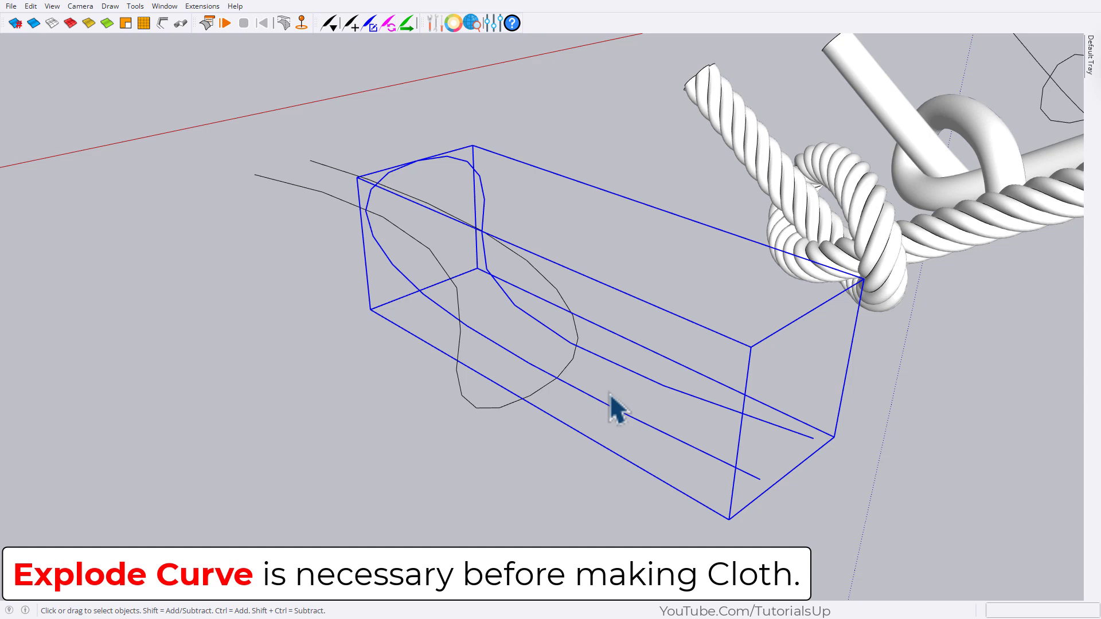
pyautogui.doubleClick(610, 404)
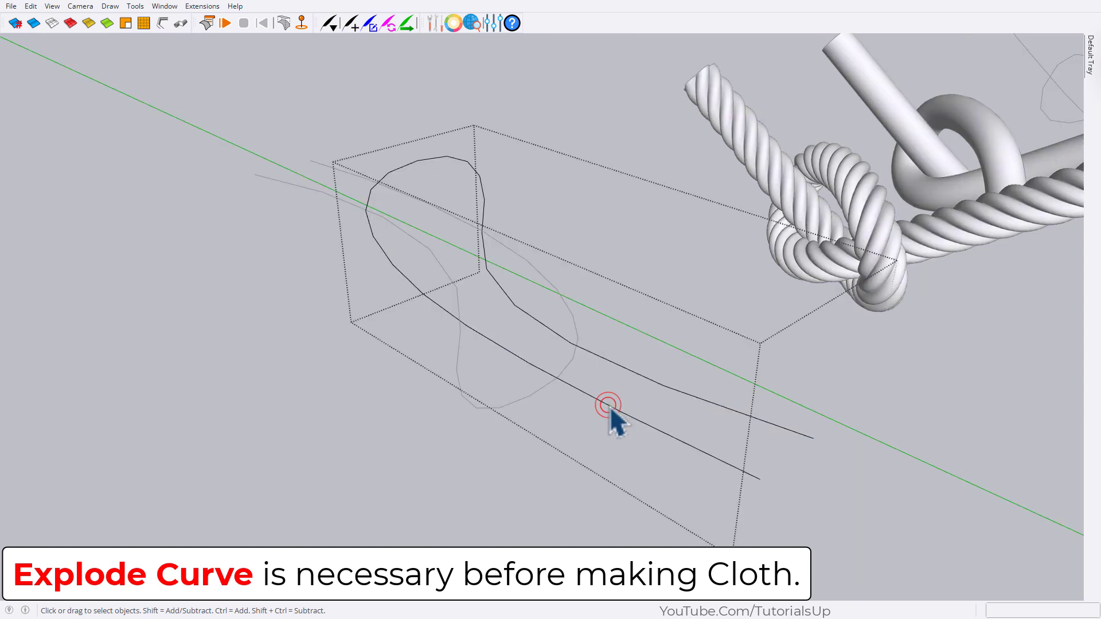
pyautogui.rightClick(612, 406)
pyautogui.click(657, 84)
# Explode the curve inside the other interlocking path group as well.
pyautogui.moveTo(584, 329); pyautogui.dragTo(380, 138)
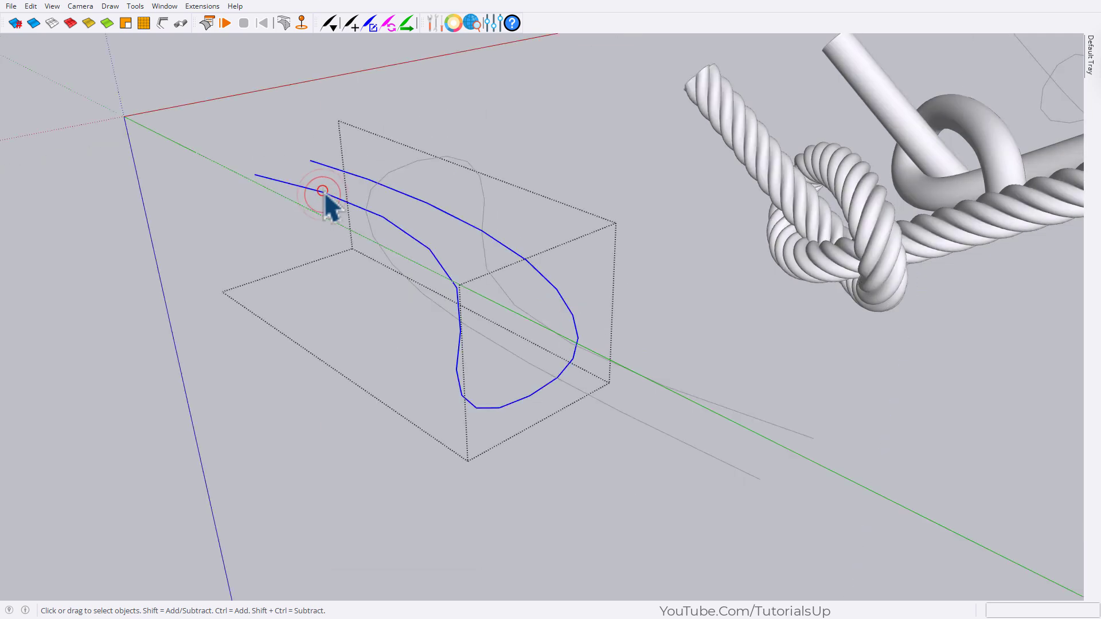
pyautogui.rightClick(325, 191)
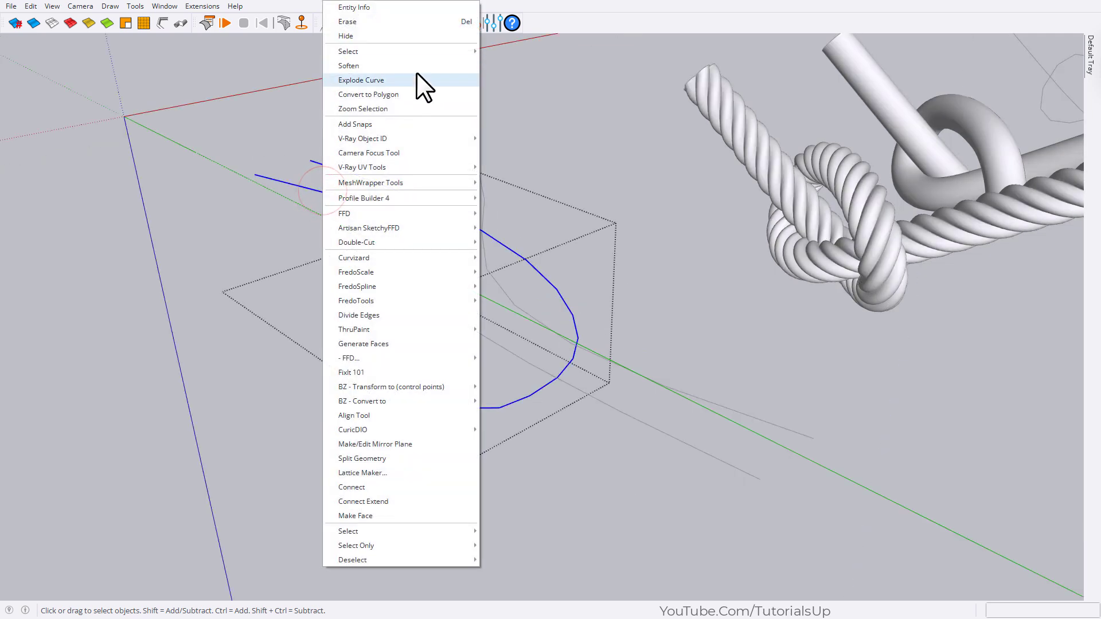
pyautogui.click(414, 81)
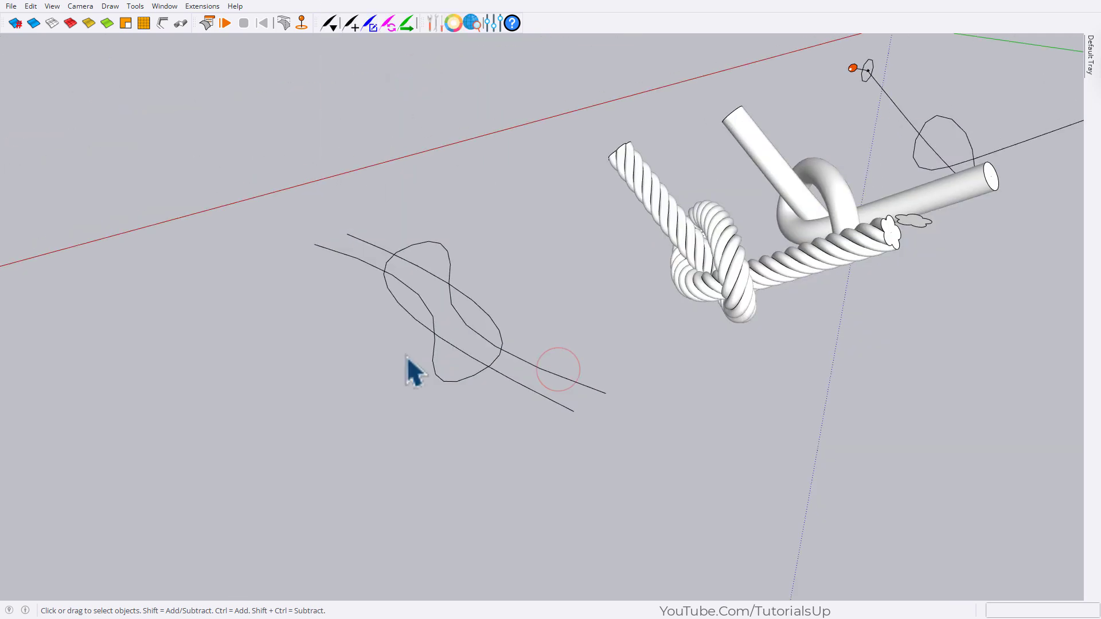
# Select both interlocking path groups and make them ClothWorks cloths.
pyautogui.moveTo(502, 453); pyautogui.dragTo(441, 333)
pyautogui.scroll(3, 531, 338)
pyautogui.rightClick(439, 226)
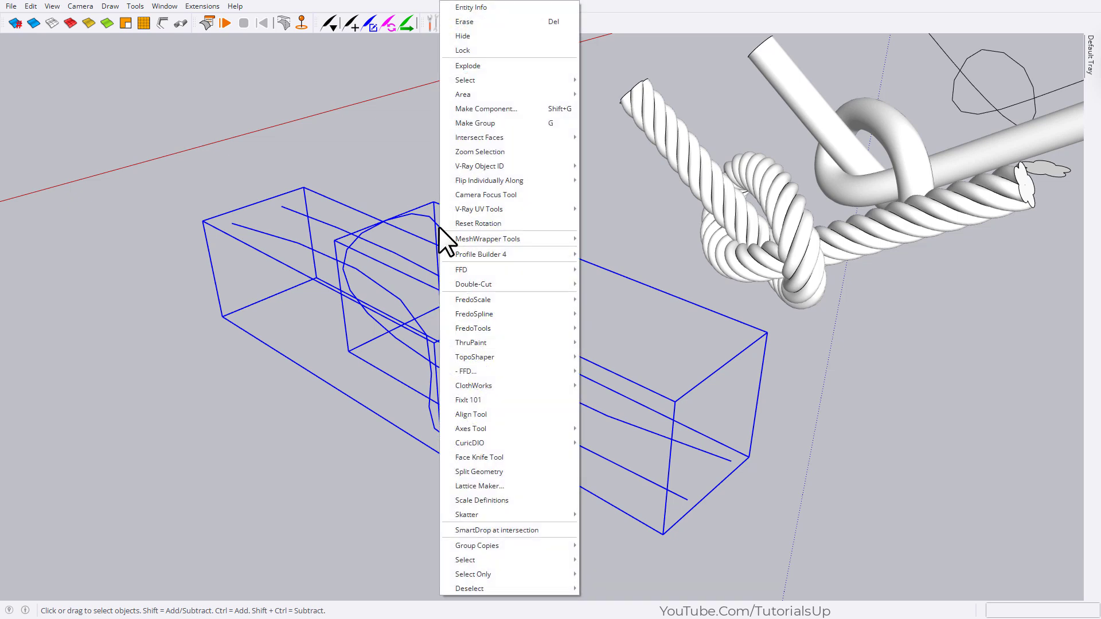
pyautogui.moveTo(501, 132)
pyautogui.moveTo(545, 385)
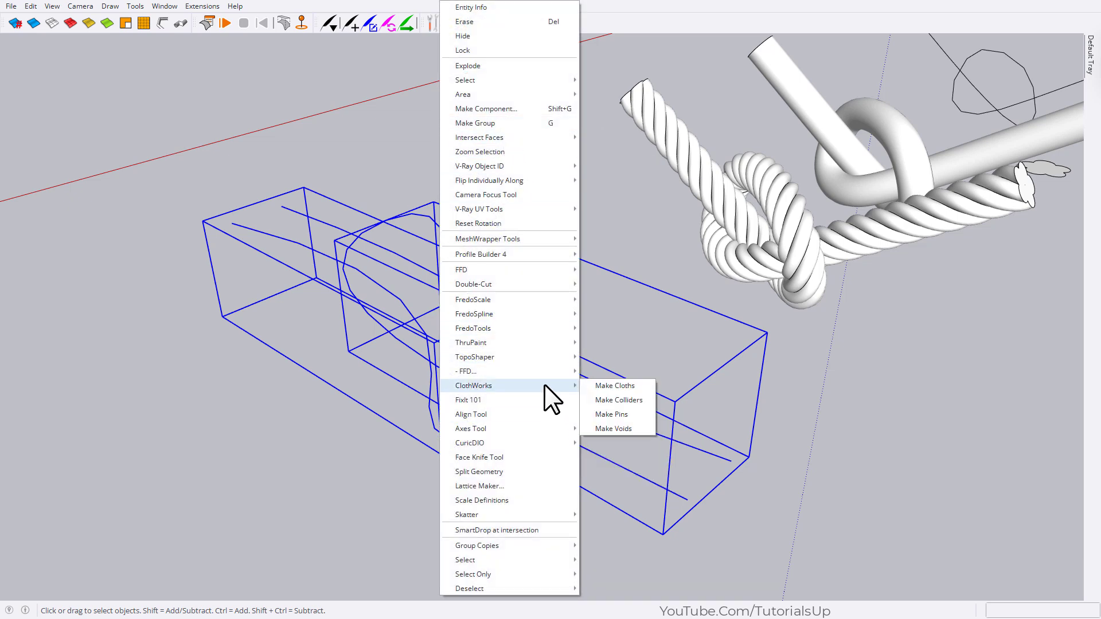
pyautogui.click(621, 389)
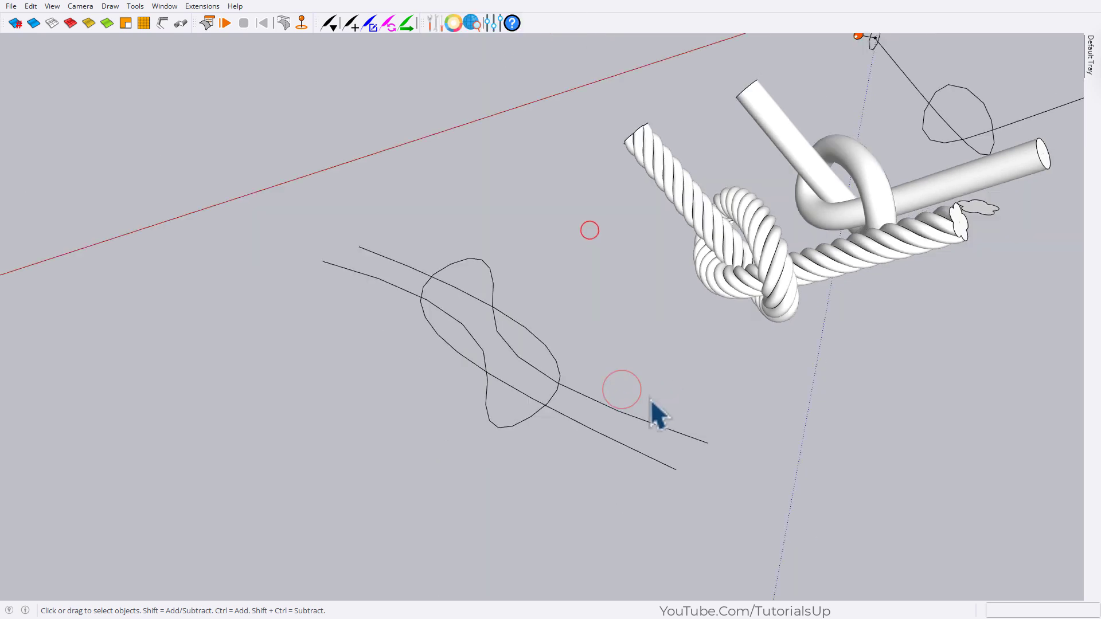
# Place a ClothWorks pin about 3.5" long from the free end of one path, pointing away from the knot.
pyautogui.click(296, 25)
pyautogui.scroll(3, 415, 378)
pyautogui.click(296, 240)
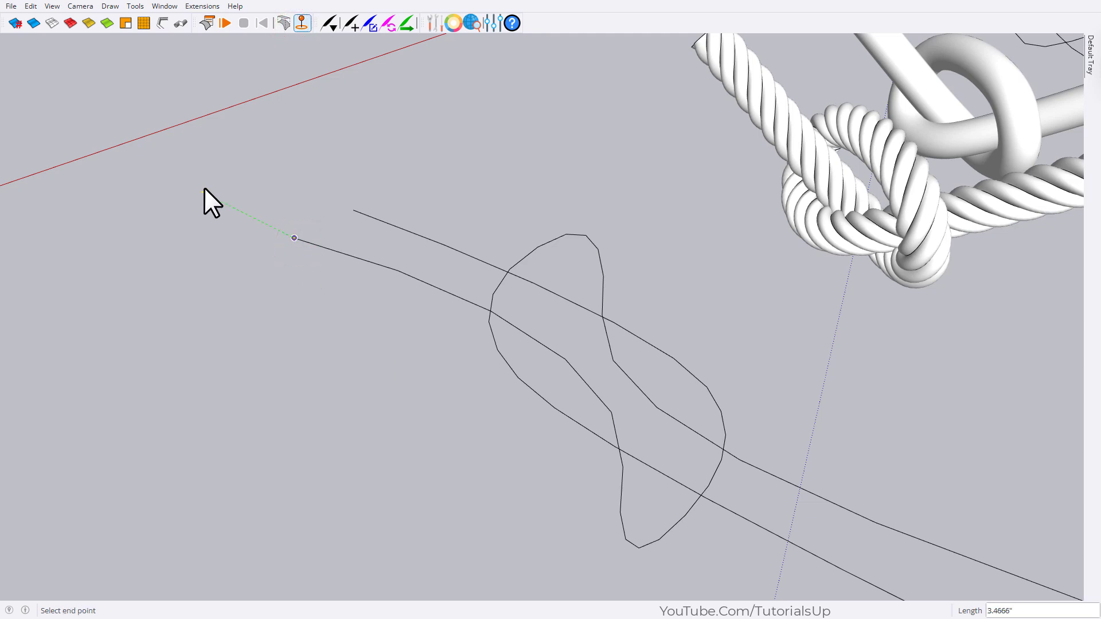
pyautogui.click(204, 188)
pyautogui.moveTo(337, 222); pyautogui.dragTo(306, 265, button='middle')
# Scale the pin along the red axis by about 1.67 so that it surrounds both neighbouring rope ends.
pyautogui.press('s')
pyautogui.click(310, 266)
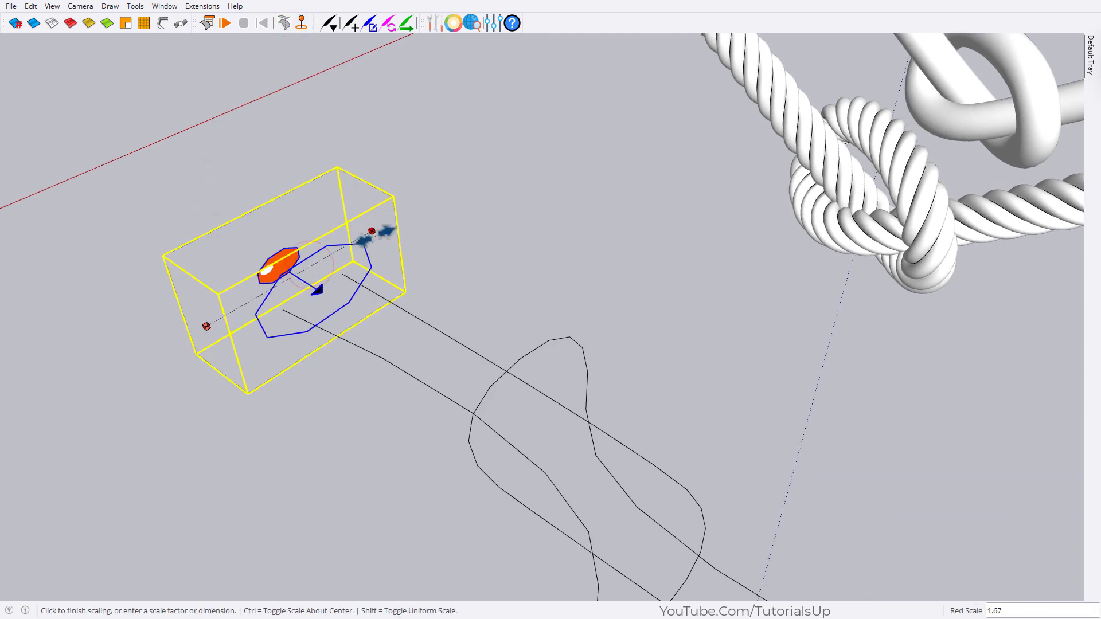
pyautogui.click(370, 234)
pyautogui.moveTo(369, 234); pyautogui.dragTo(465, 298, button='middle')
pyautogui.scroll(-3, 655, 370)
pyautogui.moveTo(655, 370); pyautogui.dragTo(482, 367, button='middle')
pyautogui.scroll(2, 478, 367)
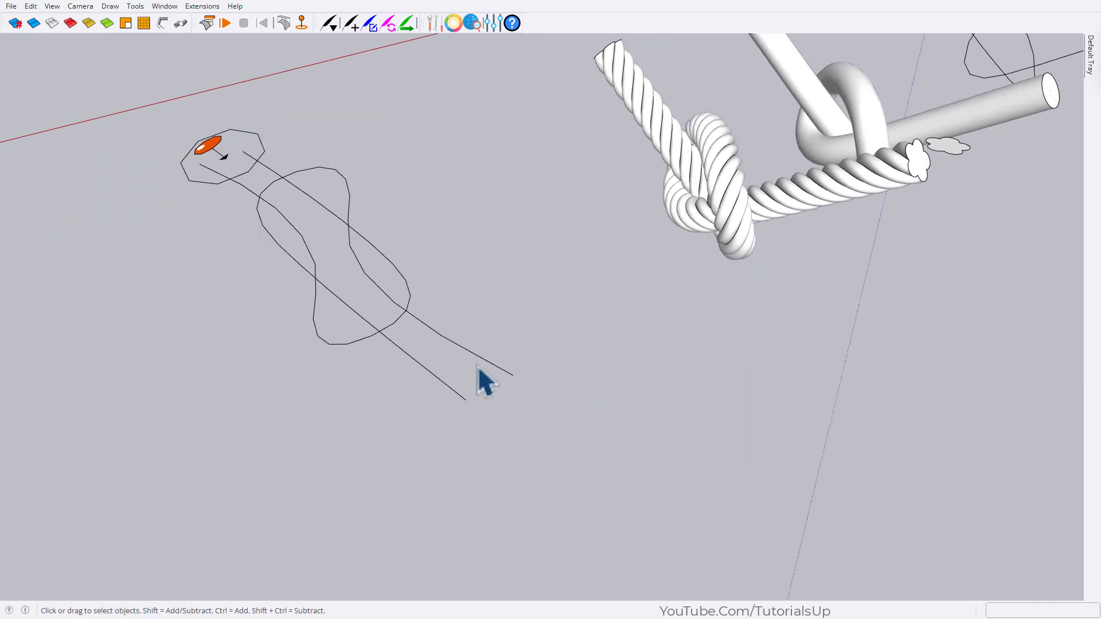
# Place a second pin about 2.5" long at the opposite end of the paths and widen it around both rope ends.
pyautogui.click(301, 23)
pyautogui.click(467, 400)
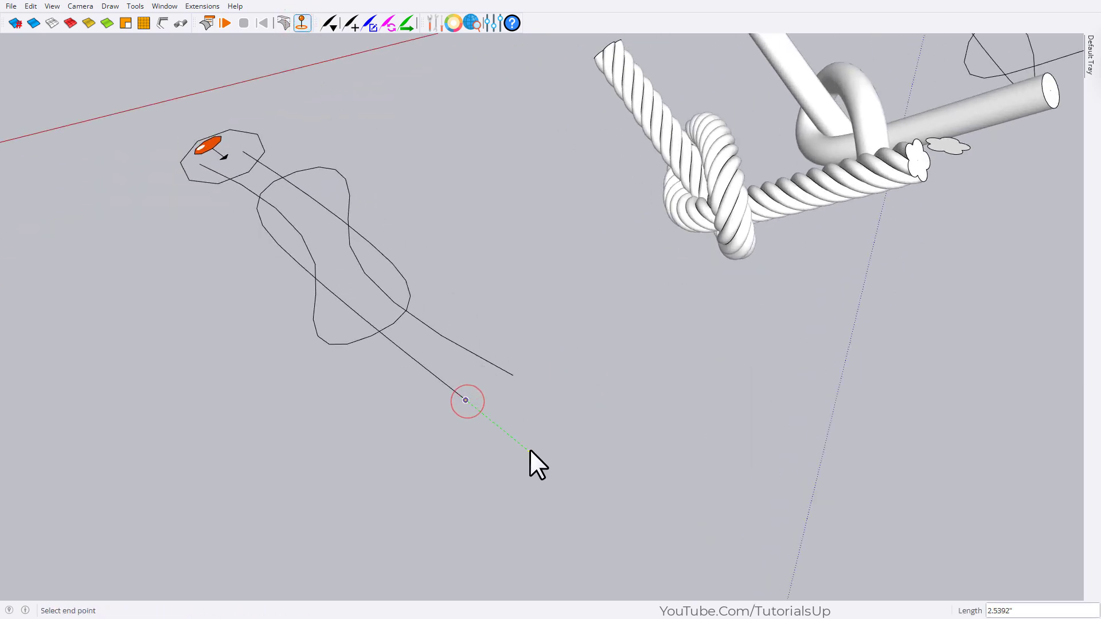
pyautogui.click(530, 452)
pyautogui.press('s')
pyautogui.click(527, 393)
pyautogui.click(582, 383)
pyautogui.press('space')
pyautogui.click(751, 437)
pyautogui.scroll(-5, 734, 438)
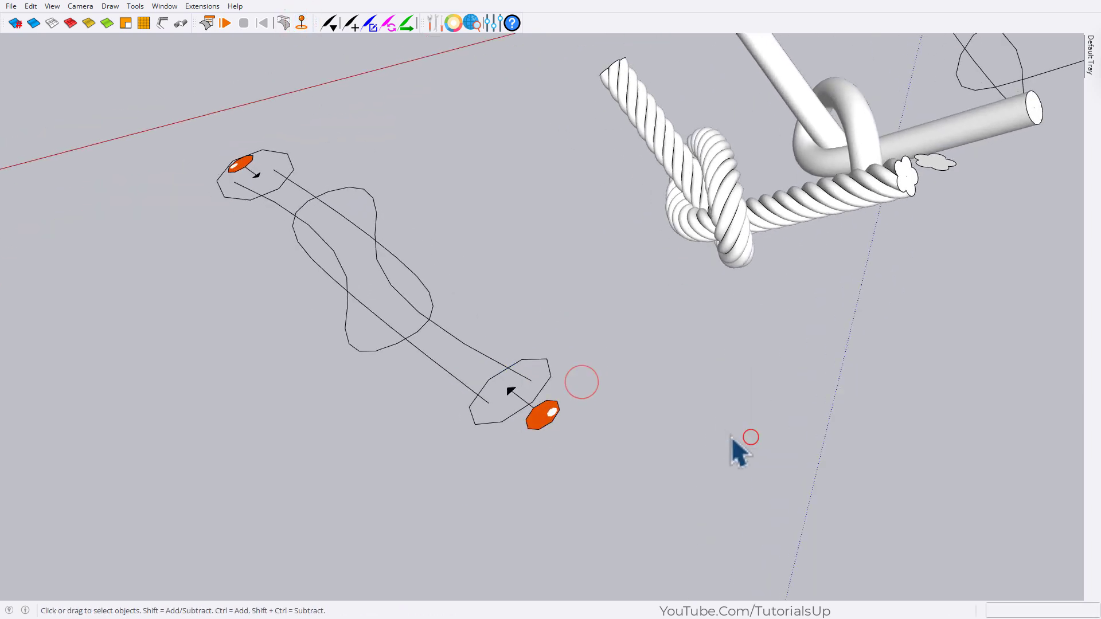
# Give both cloth paths thickness 22.9, friction 0 and bend 0.056, with Self-collide on and Preserve Shape off.
pyautogui.scroll(4, 442, 298)
pyautogui.scroll(2, 573, 373)
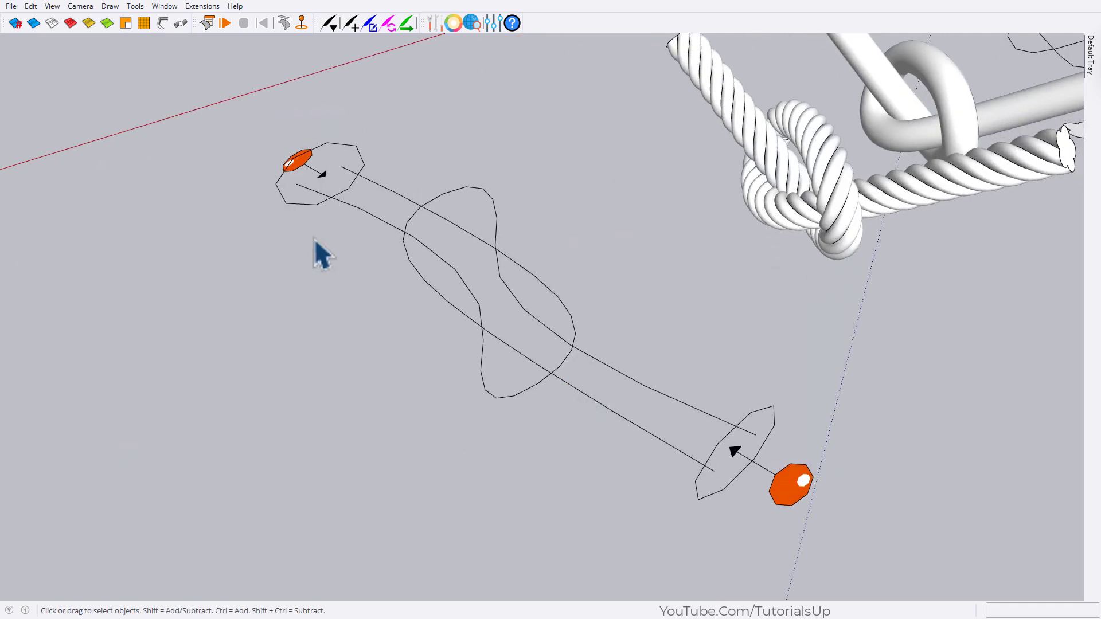
pyautogui.moveTo(573, 409); pyautogui.dragTo(487, 298)
pyautogui.click(208, 25)
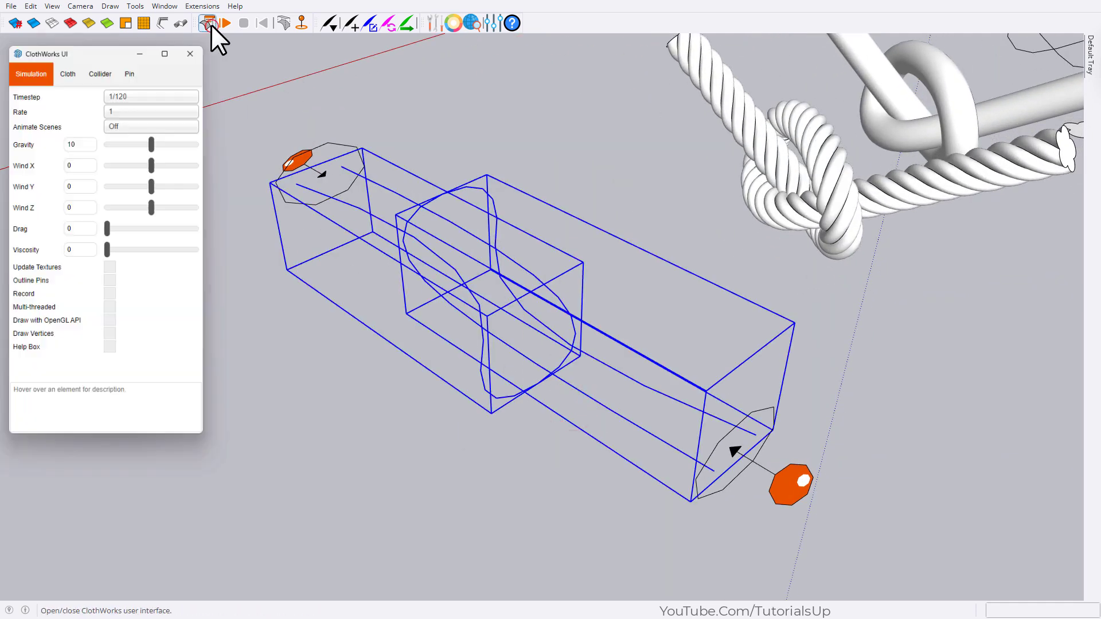
pyautogui.click(519, 505)
pyautogui.moveTo(551, 425); pyautogui.dragTo(479, 273)
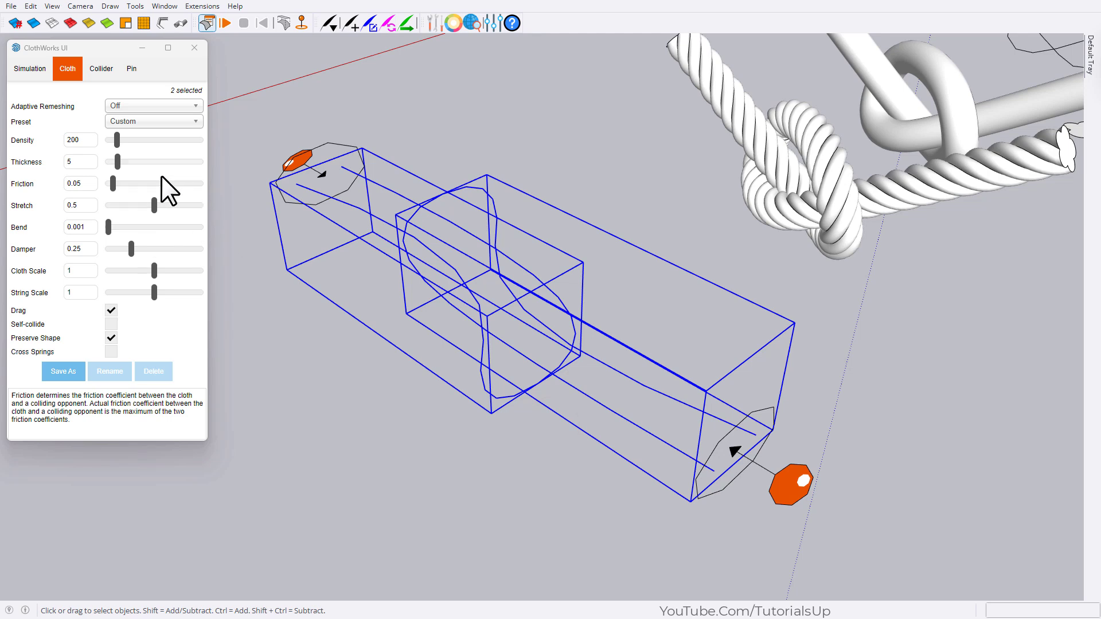
pyautogui.moveTo(118, 162); pyautogui.dragTo(161, 162)
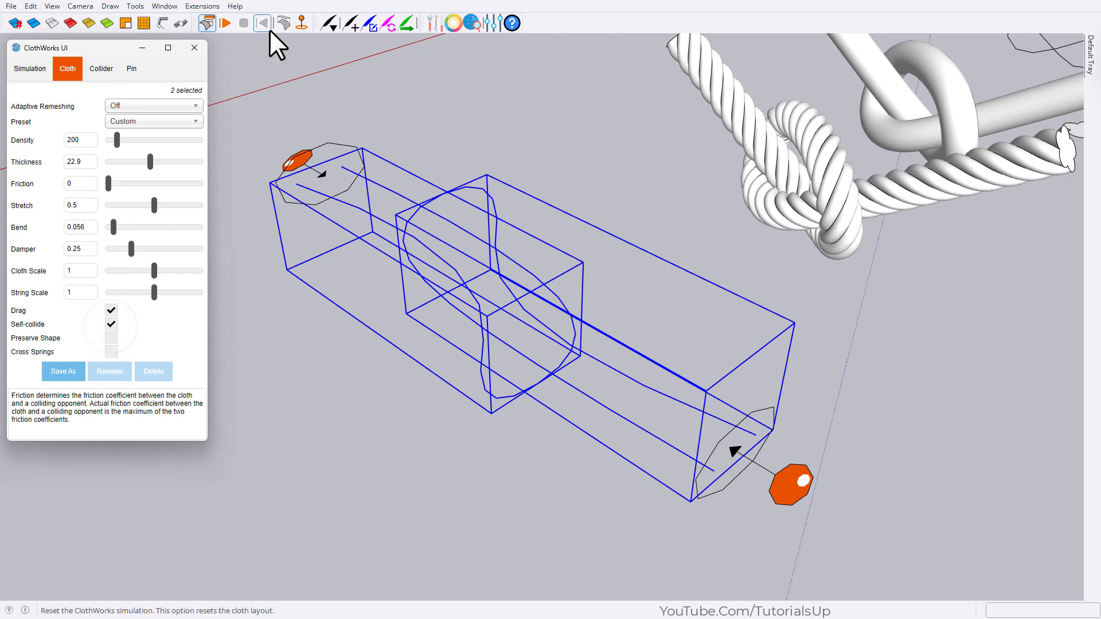
# Test the cloth simulation briefly with these settings and reset it.
pyautogui.click(225, 23)
pyautogui.click(595, 320)
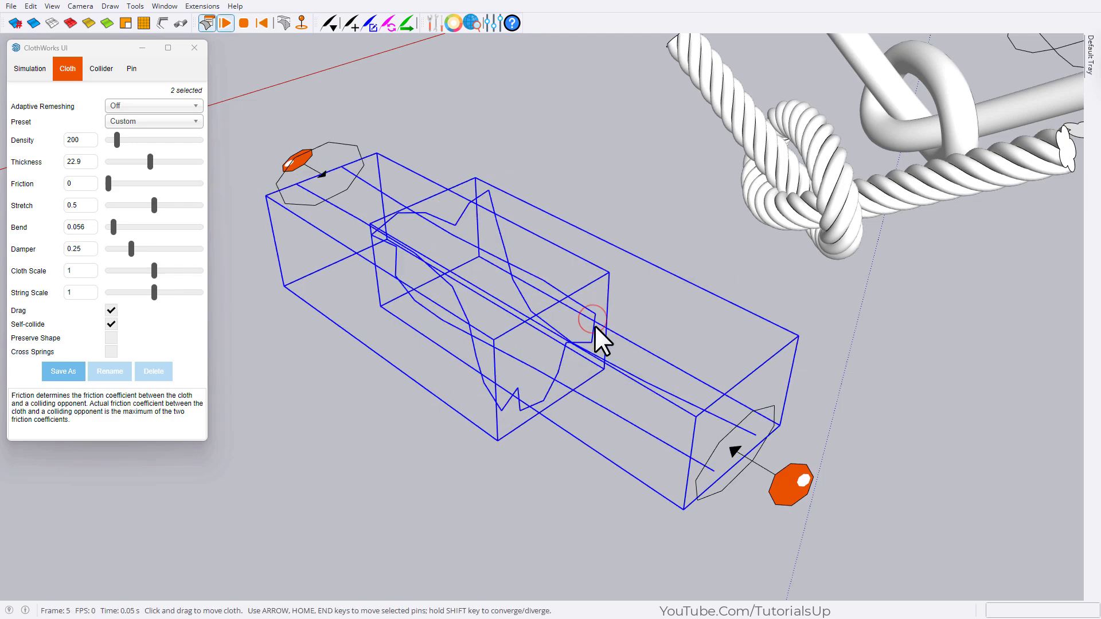
pyautogui.click(261, 24)
# Reselect both cloth paths and reduce their thickness to 14.8.
pyautogui.click(595, 201)
pyautogui.moveTo(580, 415); pyautogui.dragTo(475, 274)
pyautogui.click(566, 252)
pyautogui.moveTo(541, 412); pyautogui.dragTo(485, 318)
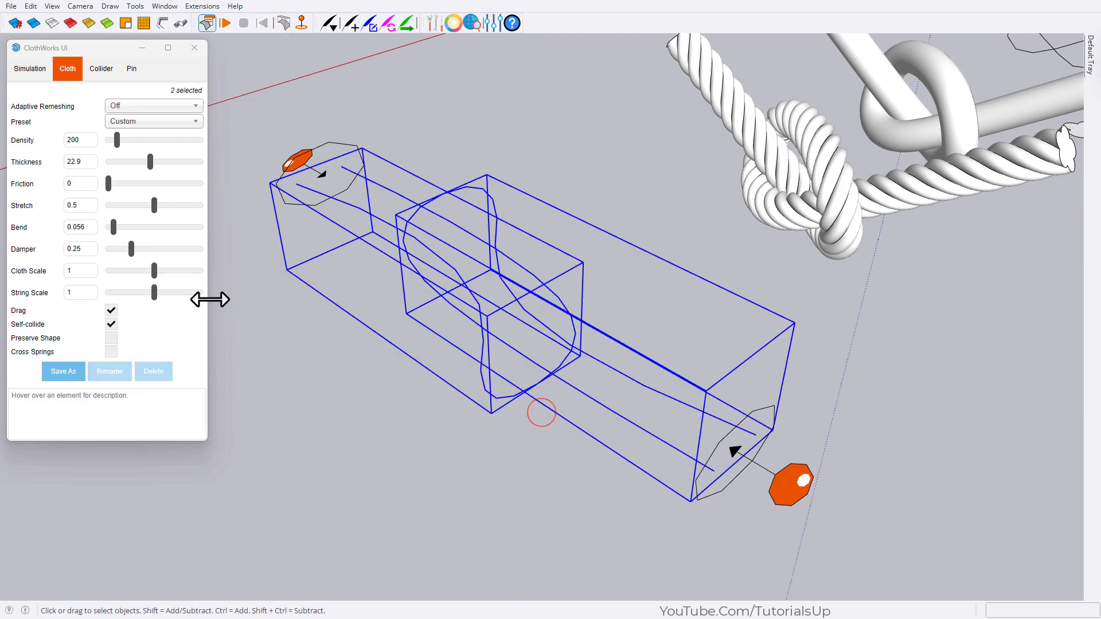
pyautogui.moveTo(151, 162); pyautogui.dragTo(146, 162)
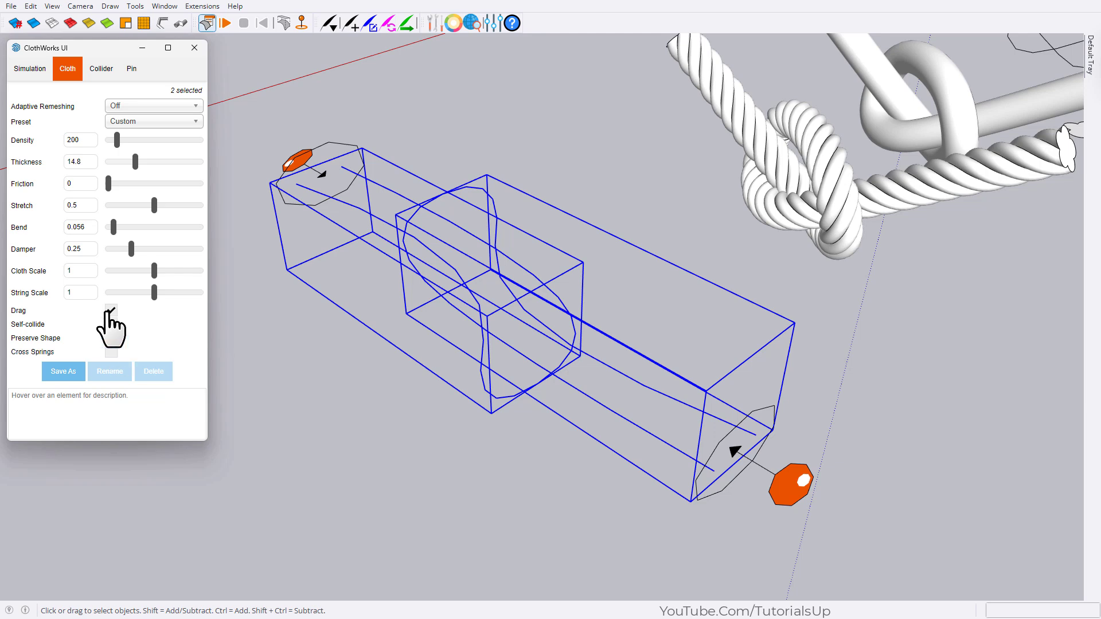
# Review the ClothWorks simulation settings, return to the cloth settings and clear the selection.
pyautogui.click(30, 69)
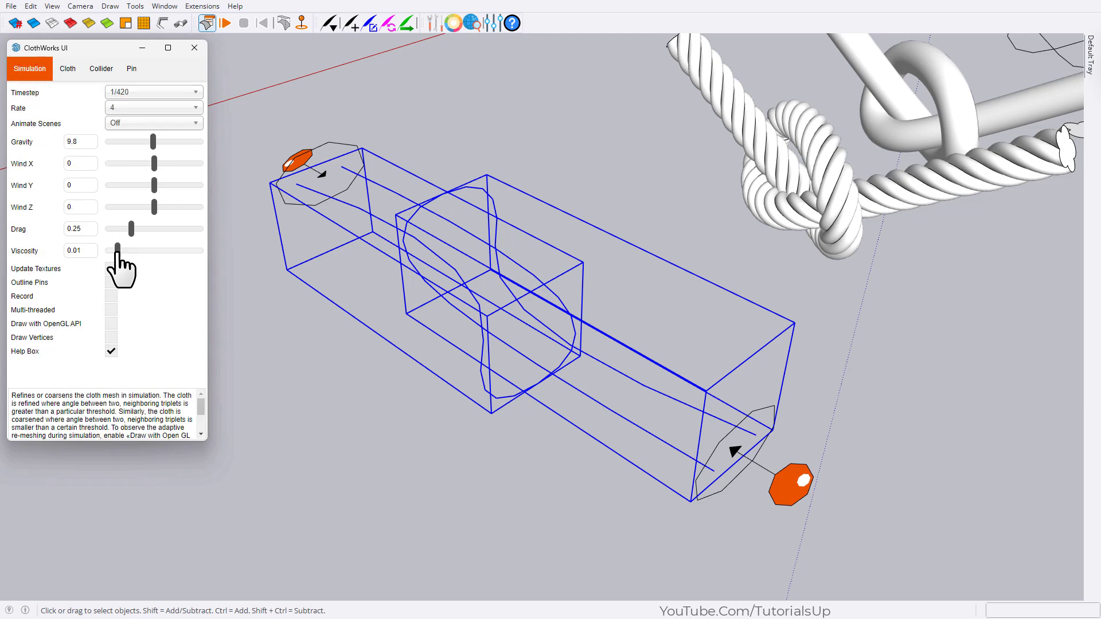
pyautogui.click(76, 78)
pyautogui.click(306, 92)
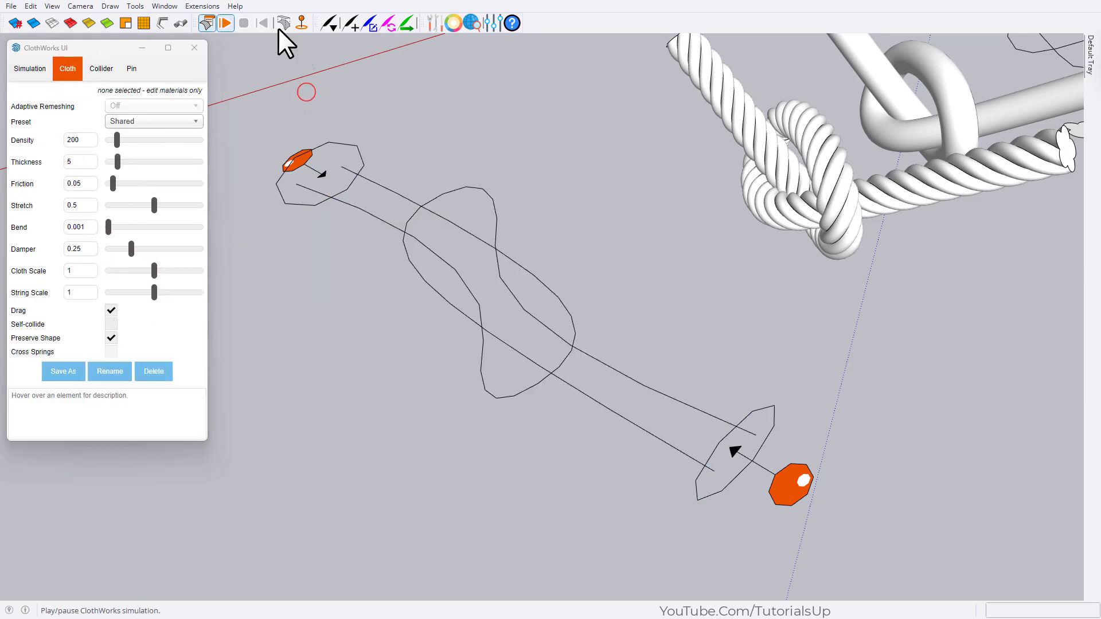
# Run the cloth simulation and follow the hanging ropes as they tighten into the knot.
pyautogui.click(225, 23)
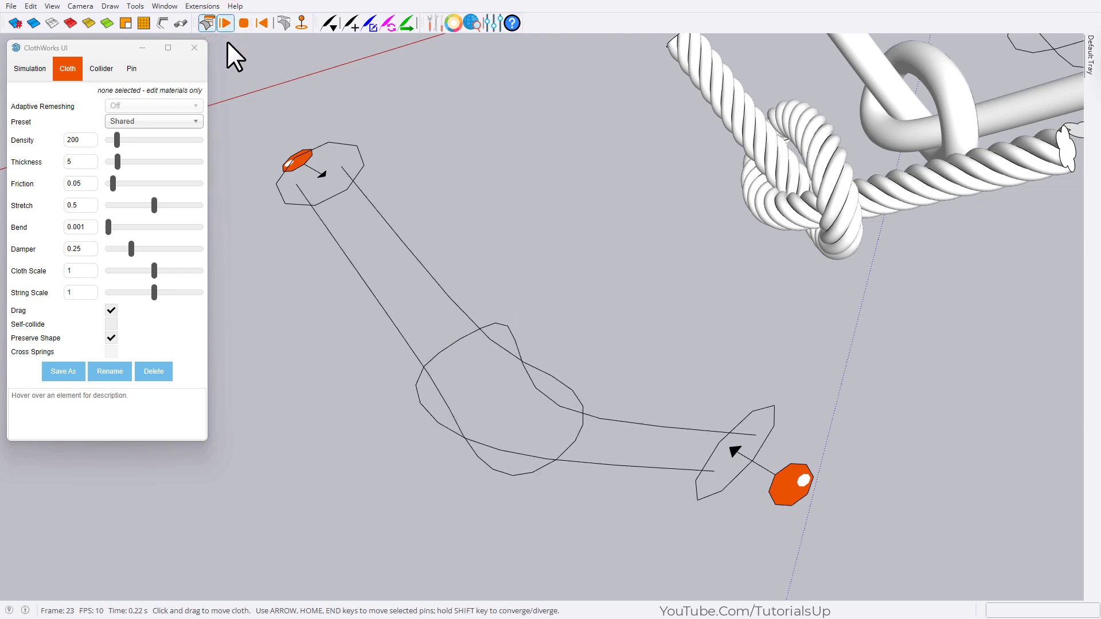
pyautogui.scroll(4, 515, 502)
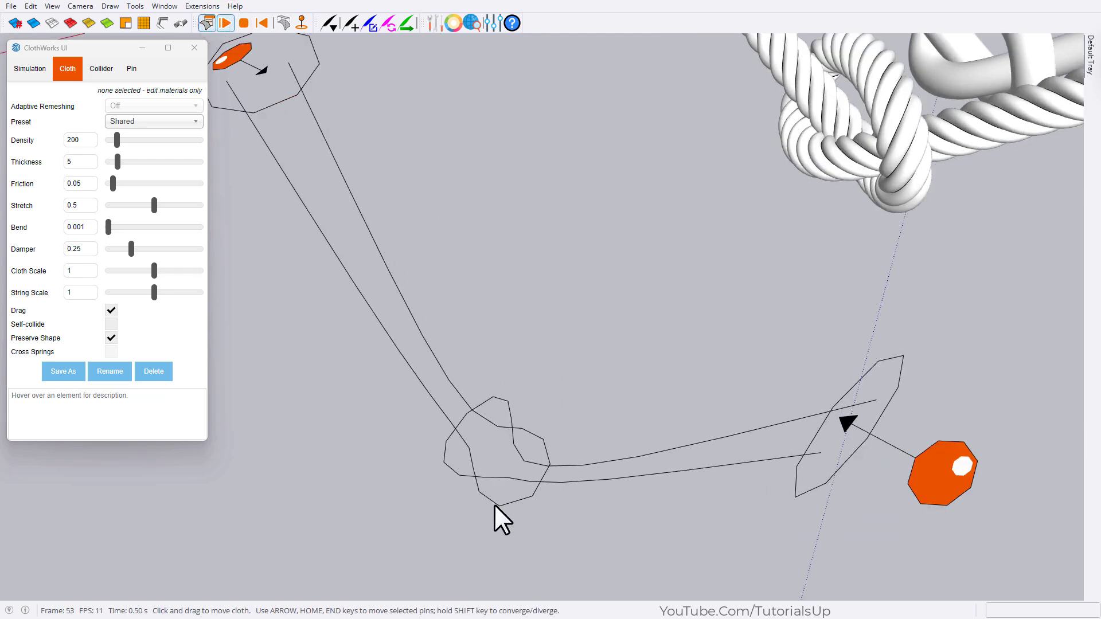
pyautogui.scroll(-3, 524, 458)
pyautogui.moveTo(530, 400)
pyautogui.mouseDown(button='middle')
pyautogui.moveTo(528, 380)
pyautogui.moveTo(528, 413)
pyautogui.moveTo(504, 414)
pyautogui.moveTo(534, 403)
pyautogui.mouseUp(button='middle')
pyautogui.scroll(-3, 529, 400)
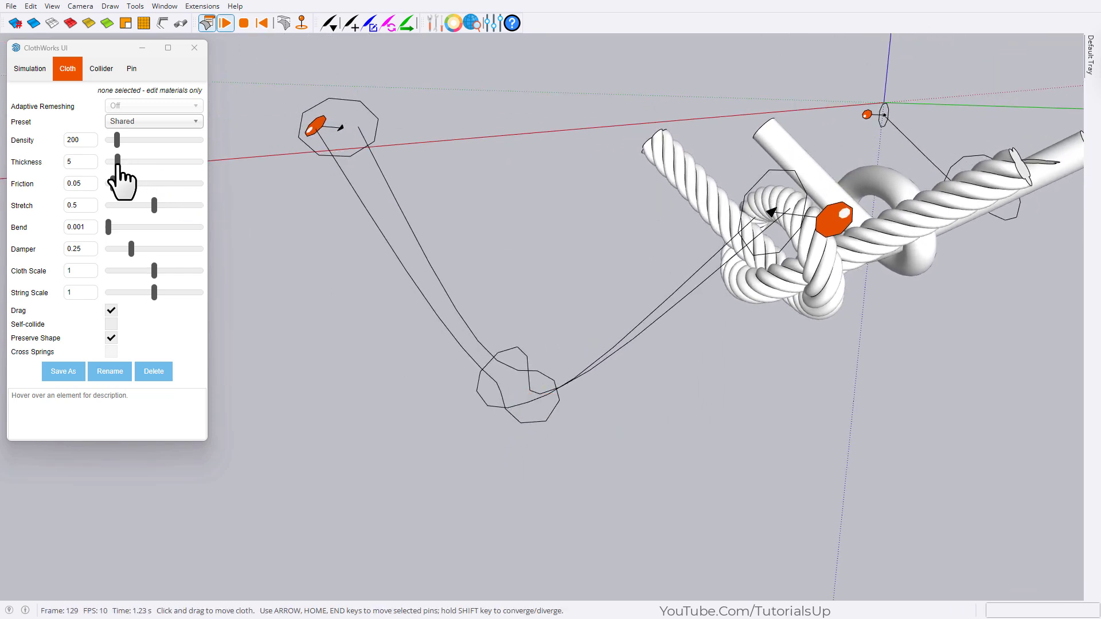
# Select both simulated paths and fine-tune their cloth thickness to 14.4.
pyautogui.moveTo(117, 163); pyautogui.dragTo(117, 163)
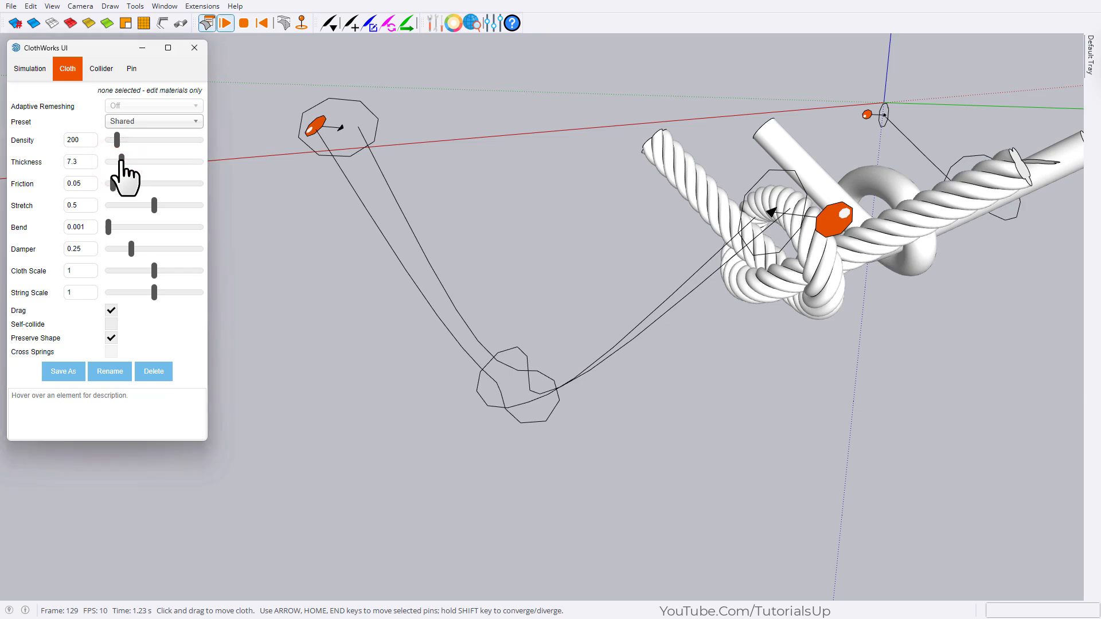
pyautogui.moveTo(589, 474); pyautogui.dragTo(246, 268)
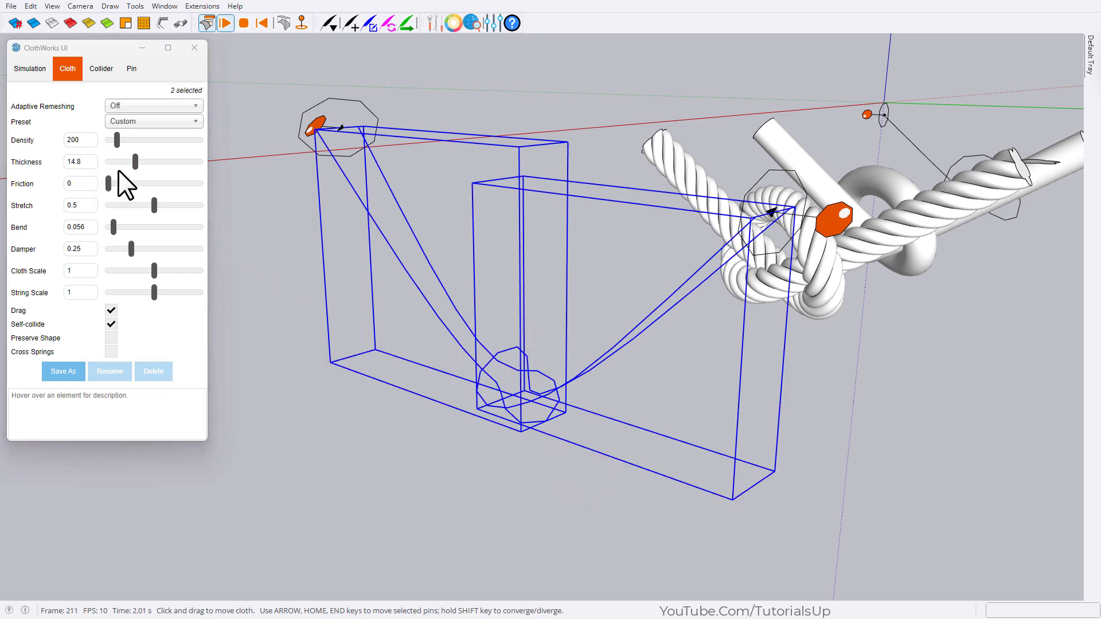
pyautogui.moveTo(136, 161); pyautogui.dragTo(134, 162)
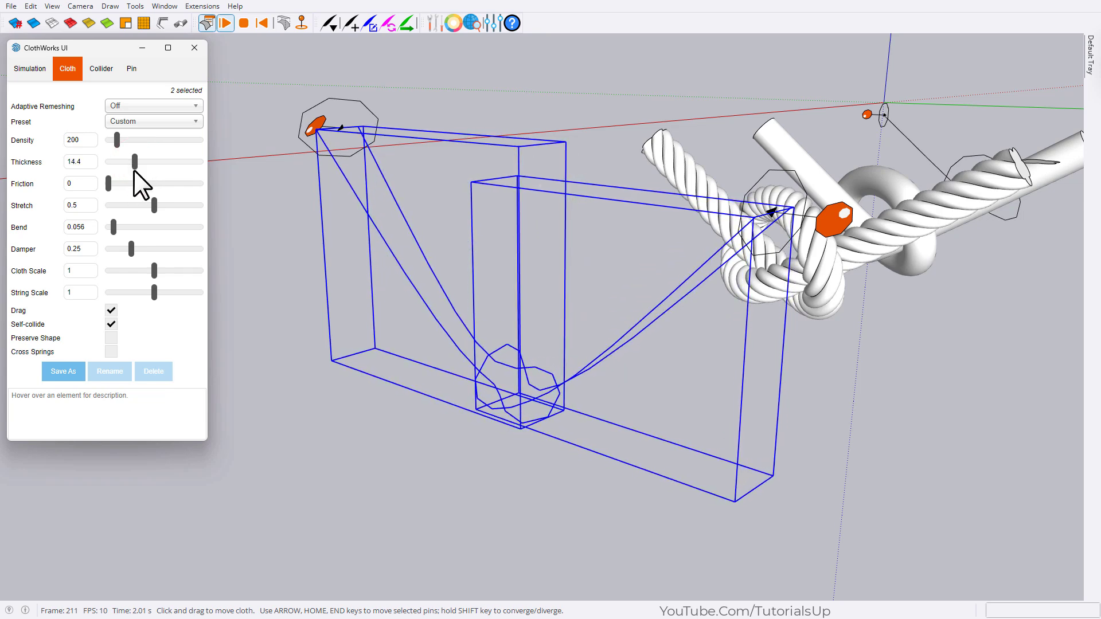
# Inspect the tightened knot from another angle and stop the cloth simulation.
pyautogui.moveTo(553, 398); pyautogui.dragTo(470, 367, button='middle')
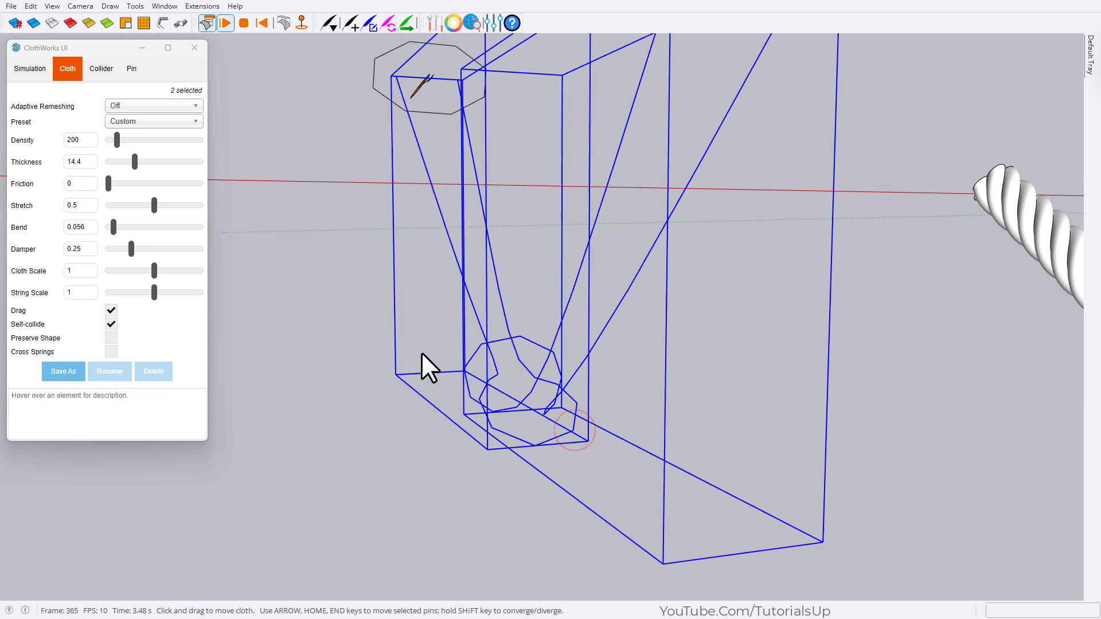
pyautogui.click(243, 23)
pyautogui.click(427, 492)
pyautogui.scroll(-4, 379, 391)
pyautogui.moveTo(379, 391); pyautogui.dragTo(724, 572, button='middle')
# Close the ClothWorks settings and copy both knotted paths about 12.8" away from the pinned originals.
pyautogui.moveTo(614, 492); pyautogui.dragTo(519, 427)
pyautogui.moveTo(576, 470); pyautogui.dragTo(518, 425, button='middle')
pyautogui.scroll(-2, 463, 388)
pyautogui.click(194, 48)
pyautogui.moveTo(505, 373); pyautogui.dragTo(612, 445, button='middle')
pyautogui.press('m')
pyautogui.scroll(-2, 611, 445)
pyautogui.press('ctrl')
pyautogui.click(660, 439)
pyautogui.click(513, 488)
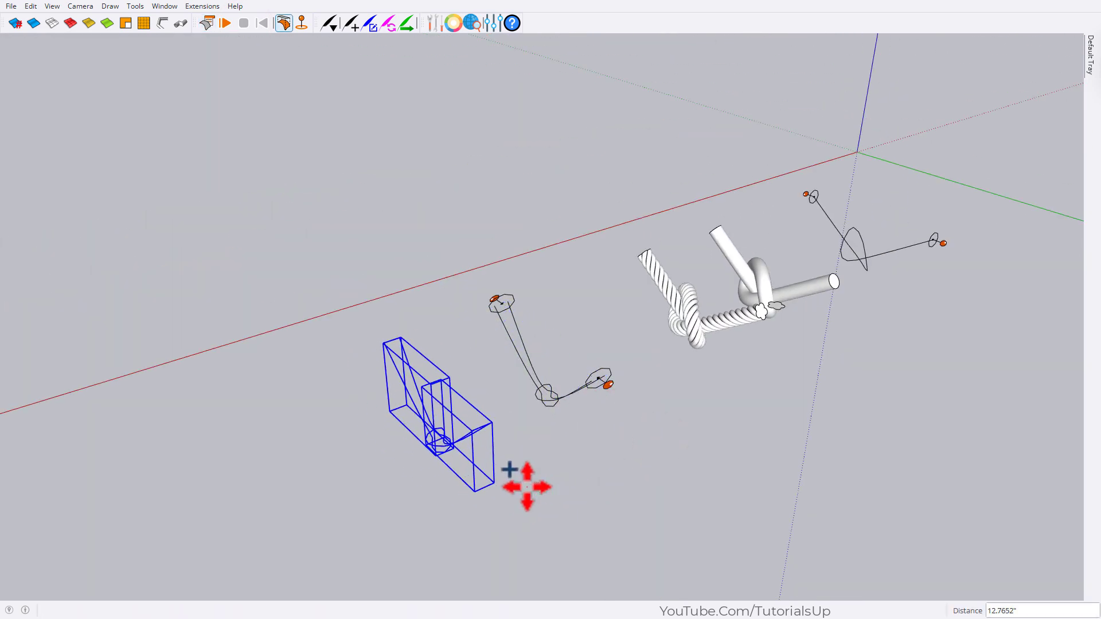
pyautogui.press('space')
pyautogui.scroll(6, 462, 450)
pyautogui.moveTo(536, 477); pyautogui.dragTo(405, 370)
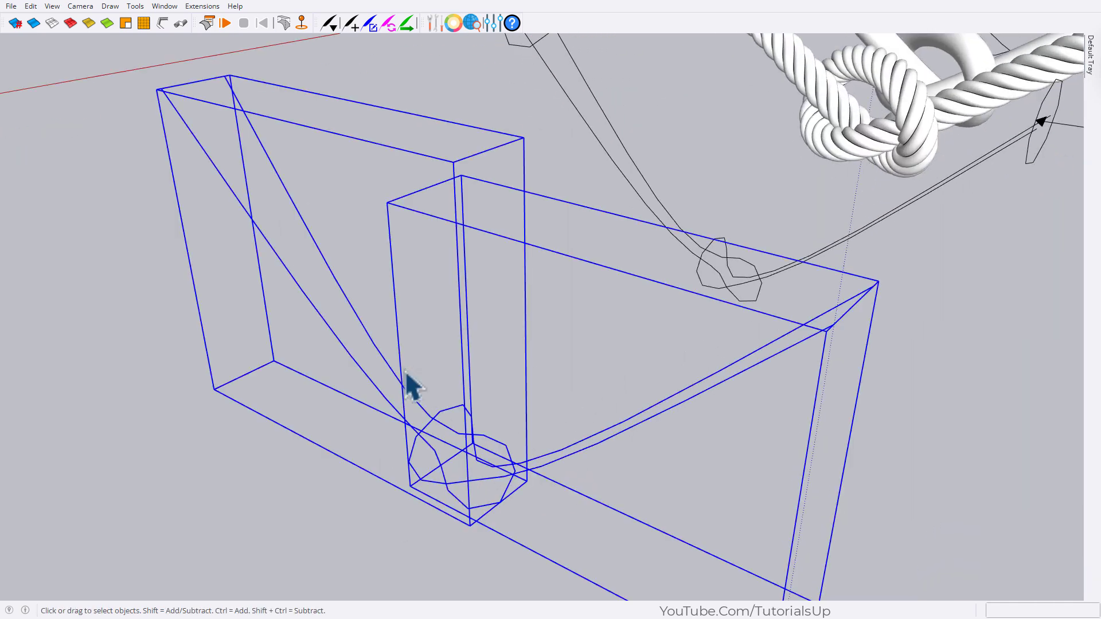
pyautogui.click(408, 23)
pyautogui.click(154, 41)
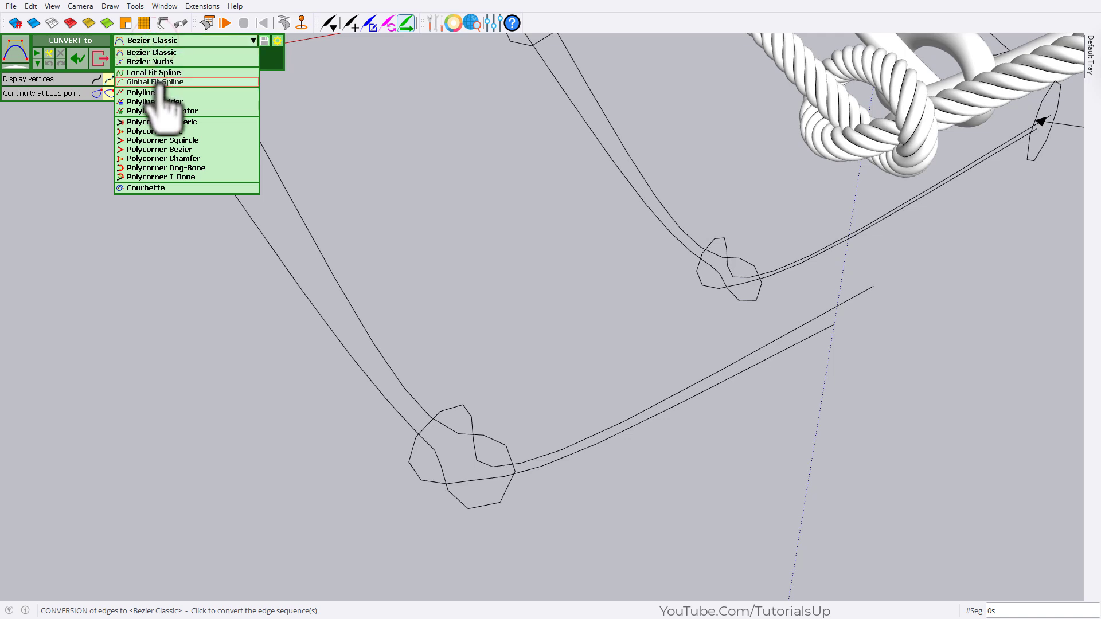
pyautogui.click(159, 81)
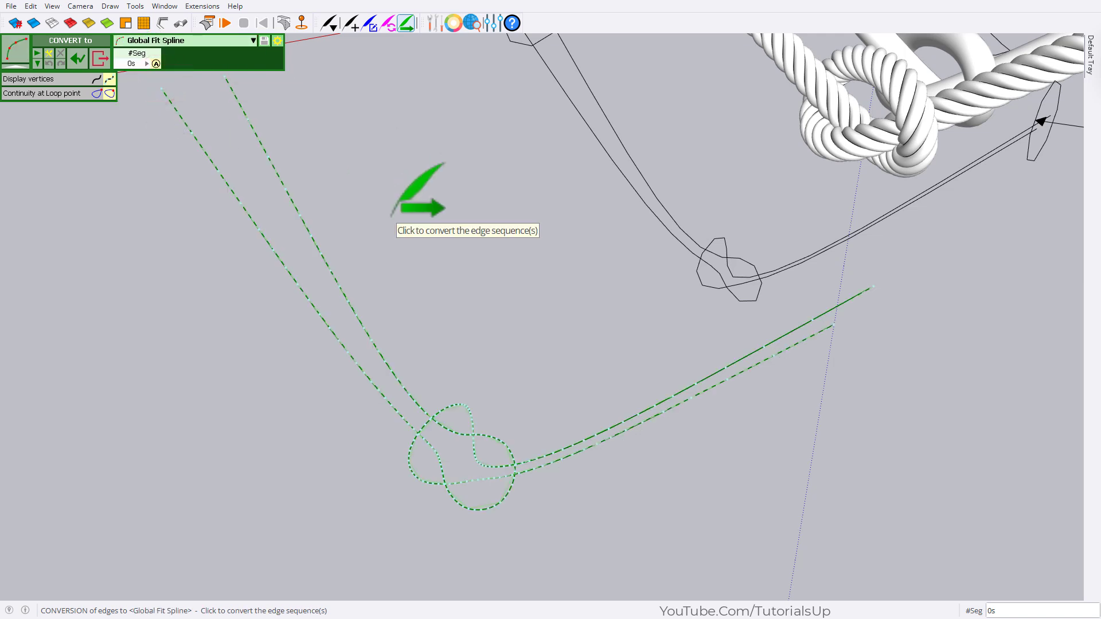
pyautogui.press('space')
# Convert both copied knot paths into Bezier Classic curves with 80 segments.
pyautogui.moveTo(560, 545); pyautogui.dragTo(326, 351)
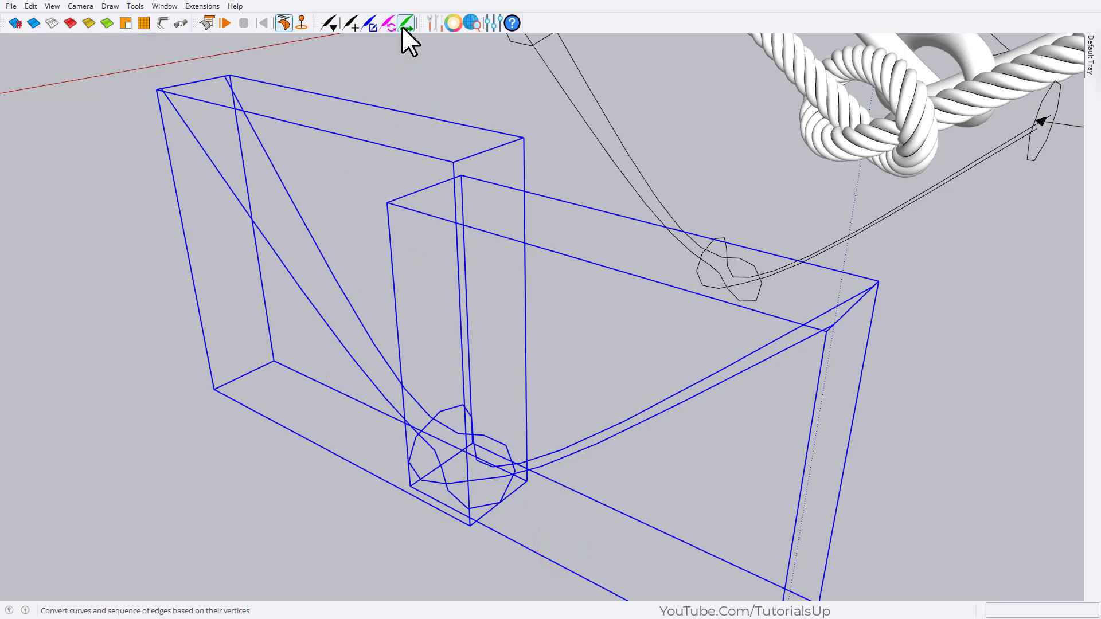
pyautogui.click(403, 24)
pyautogui.click(170, 41)
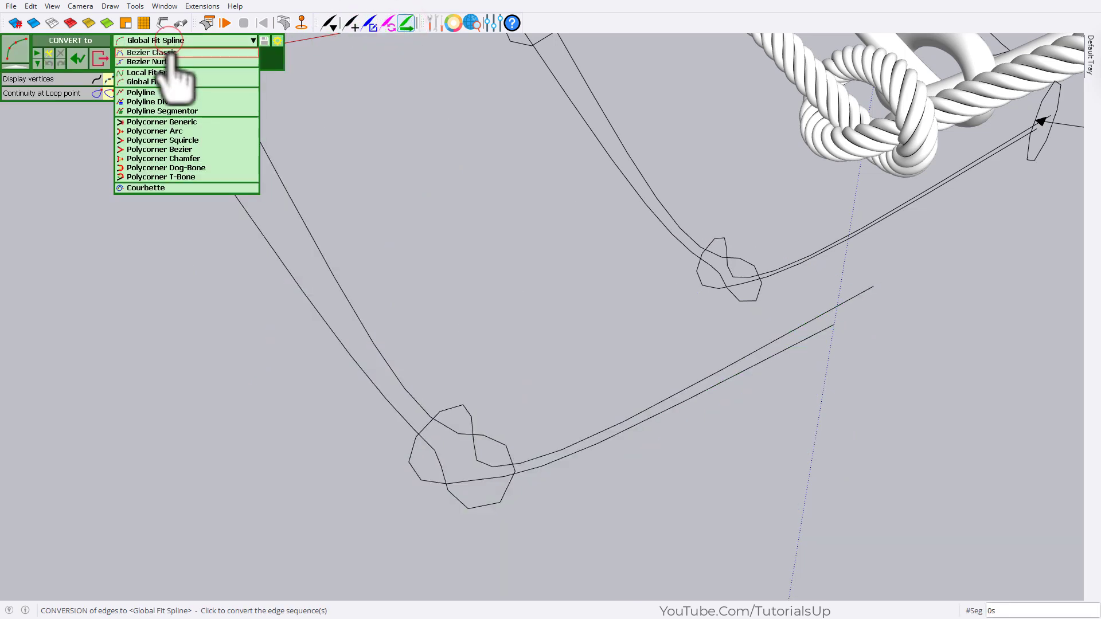
pyautogui.click(172, 53)
pyautogui.scroll(3, 491, 479)
pyautogui.click(131, 63)
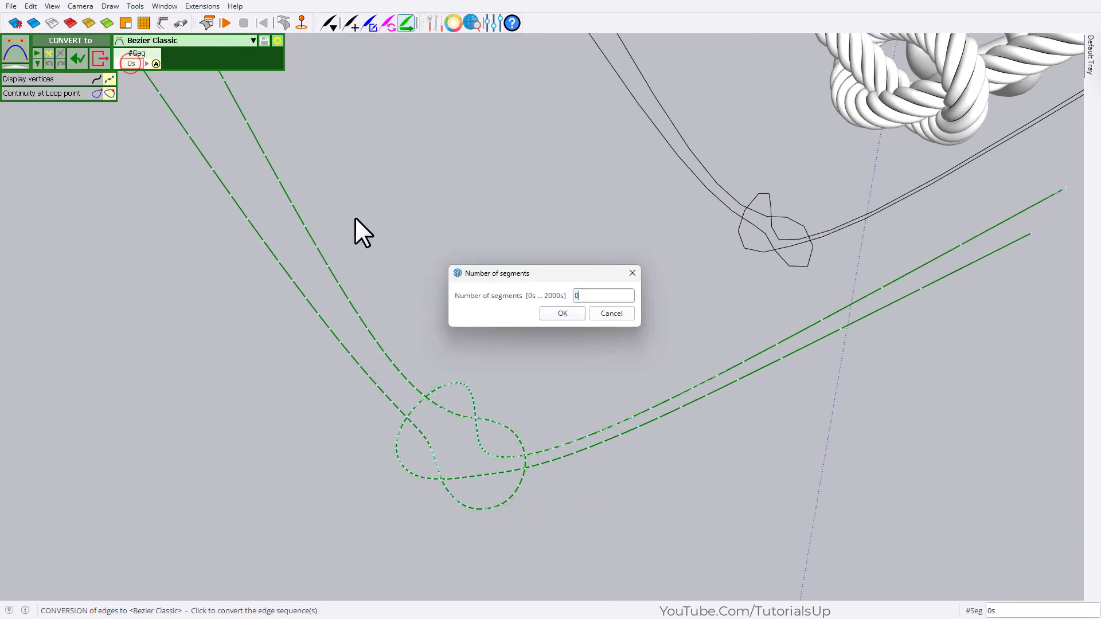
pyautogui.write('80')
pyautogui.click(571, 315)
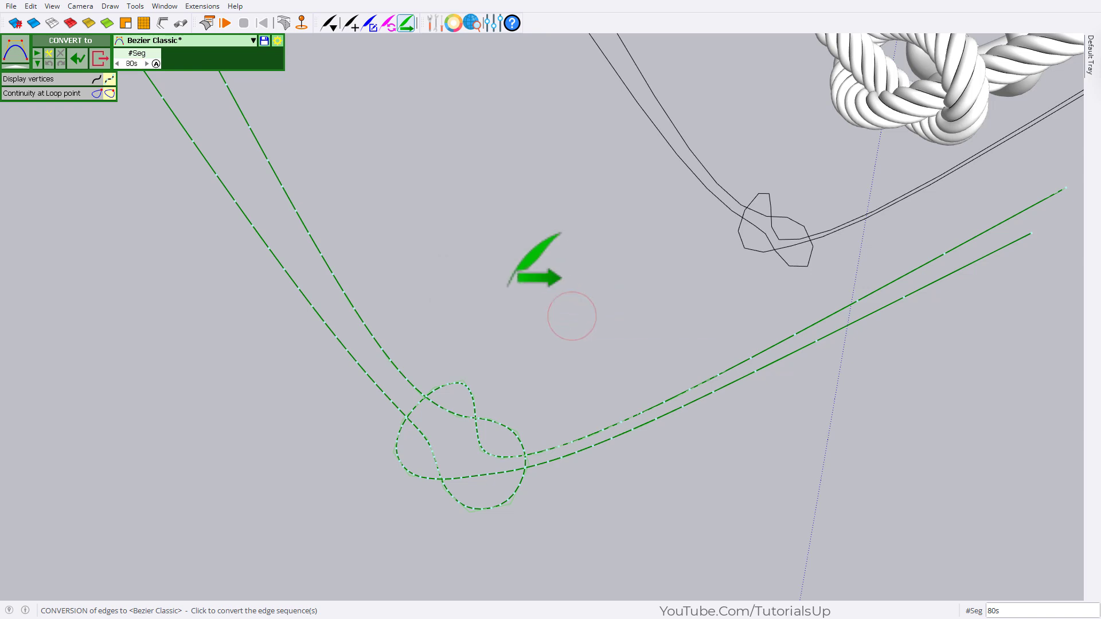
pyautogui.click(506, 287)
# Explode the two groups holding the smoothed knot curves.
pyautogui.scroll(-1, 508, 304)
pyautogui.moveTo(510, 360); pyautogui.dragTo(530, 386, button='middle')
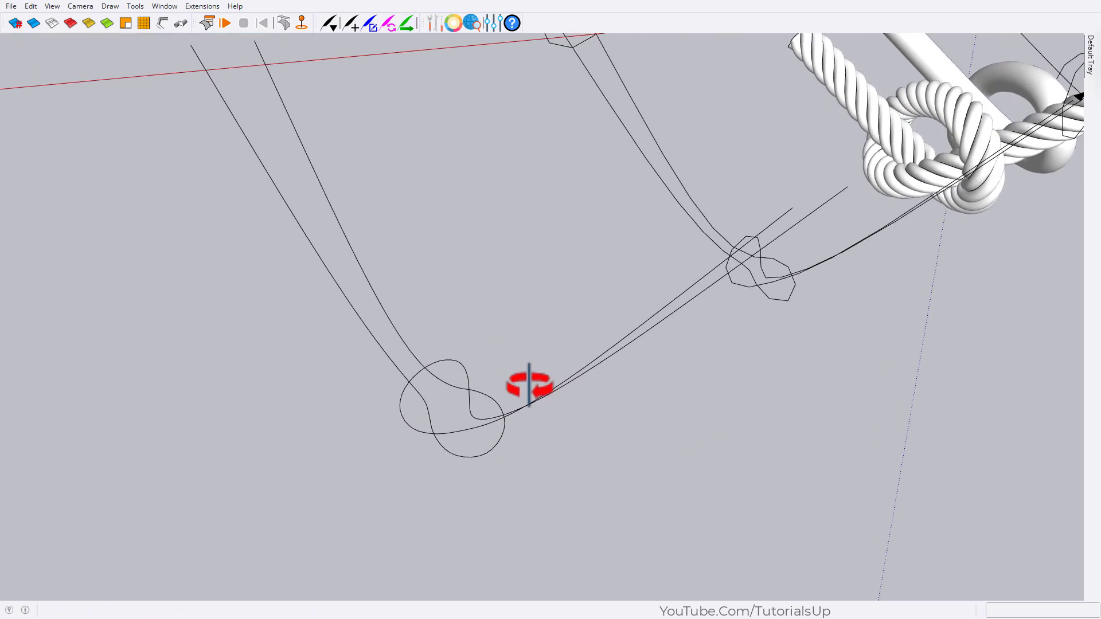
pyautogui.moveTo(545, 469); pyautogui.dragTo(361, 332)
pyautogui.rightClick(367, 287)
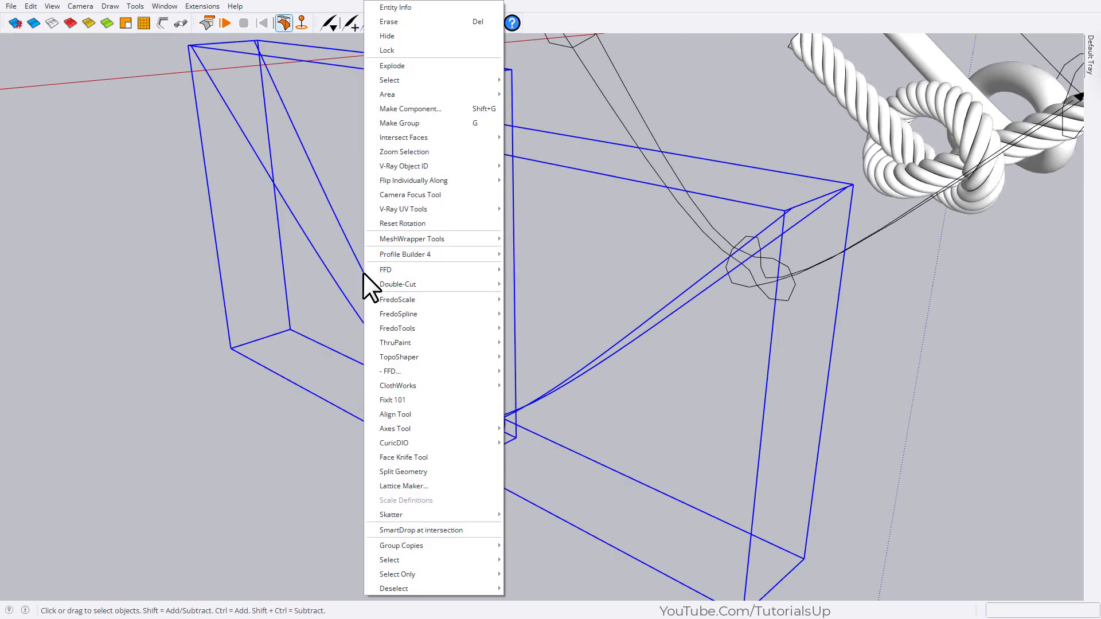
pyautogui.click(404, 66)
pyautogui.moveTo(436, 385); pyautogui.dragTo(390, 434, button='middle')
pyautogui.scroll(-3, 493, 427)
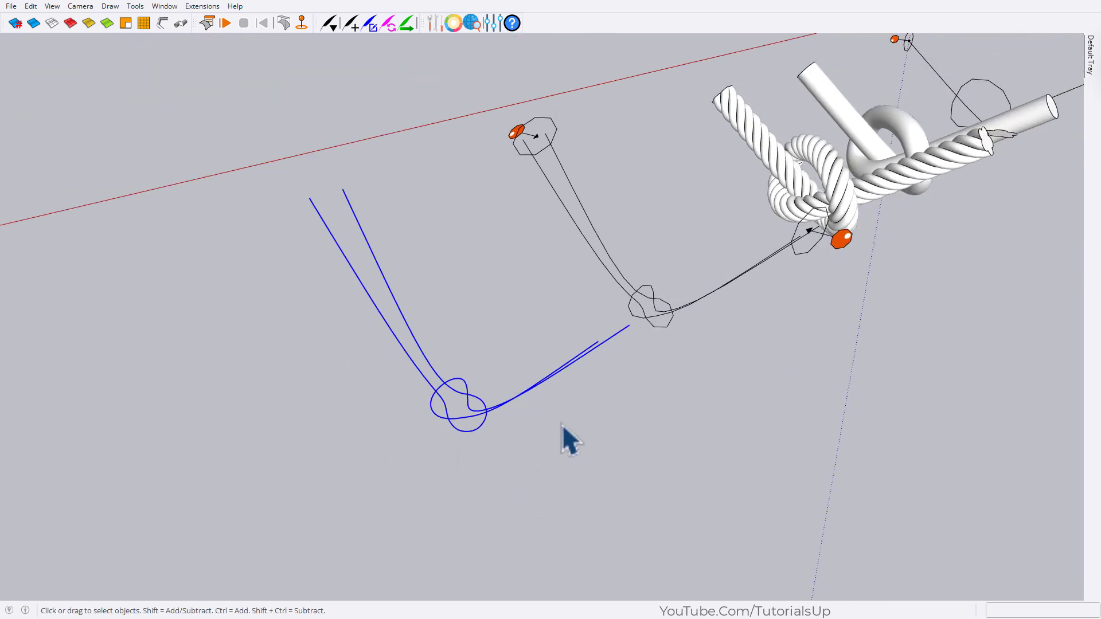
# Copy the exploded knot curves to the free space beside them, on the side away from the pinned originals.
pyautogui.press('ctrl')
pyautogui.click(597, 409)
pyautogui.scroll(-4, 576, 425)
pyautogui.click(464, 492)
pyautogui.press('space')
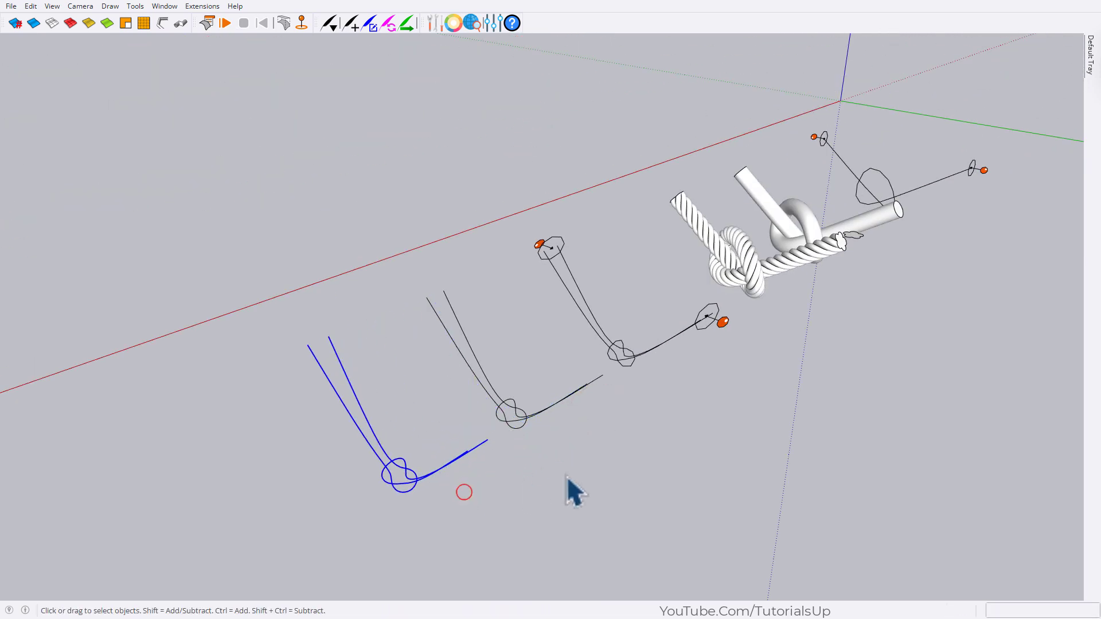
pyautogui.click(596, 463)
# Select the middle pair of smoothed curves and measure the gap between neighbouring strands in the knot with the Line tool.
pyautogui.scroll(4, 579, 441)
pyautogui.scroll(2, 531, 421)
pyautogui.moveTo(450, 493); pyautogui.dragTo(297, 267)
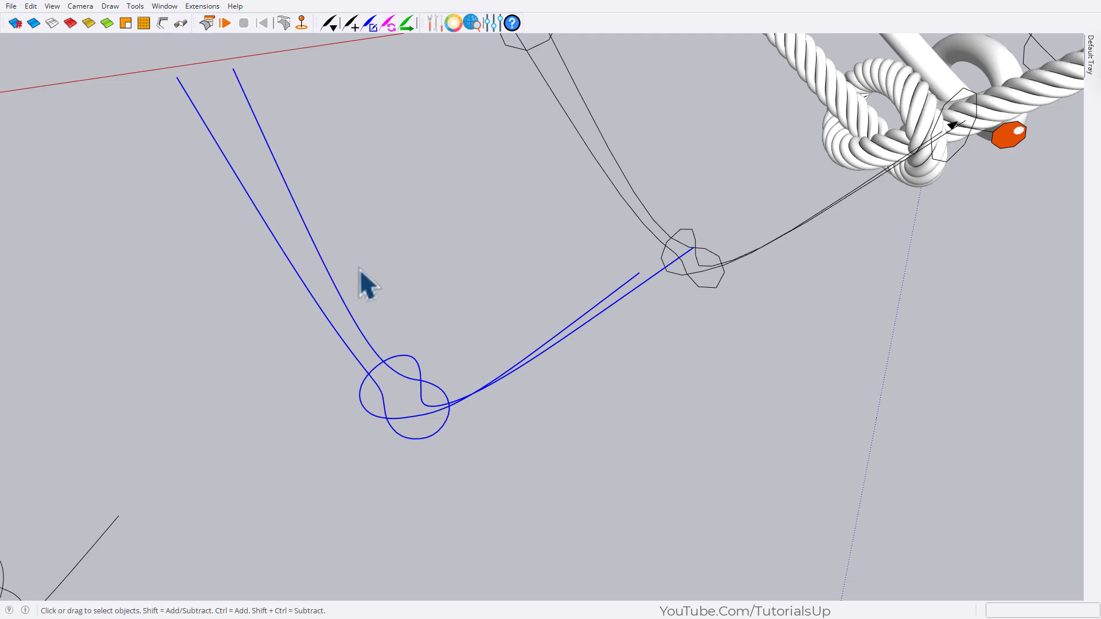
pyautogui.scroll(3, 388, 393)
pyautogui.moveTo(388, 393); pyautogui.dragTo(509, 352, button='middle')
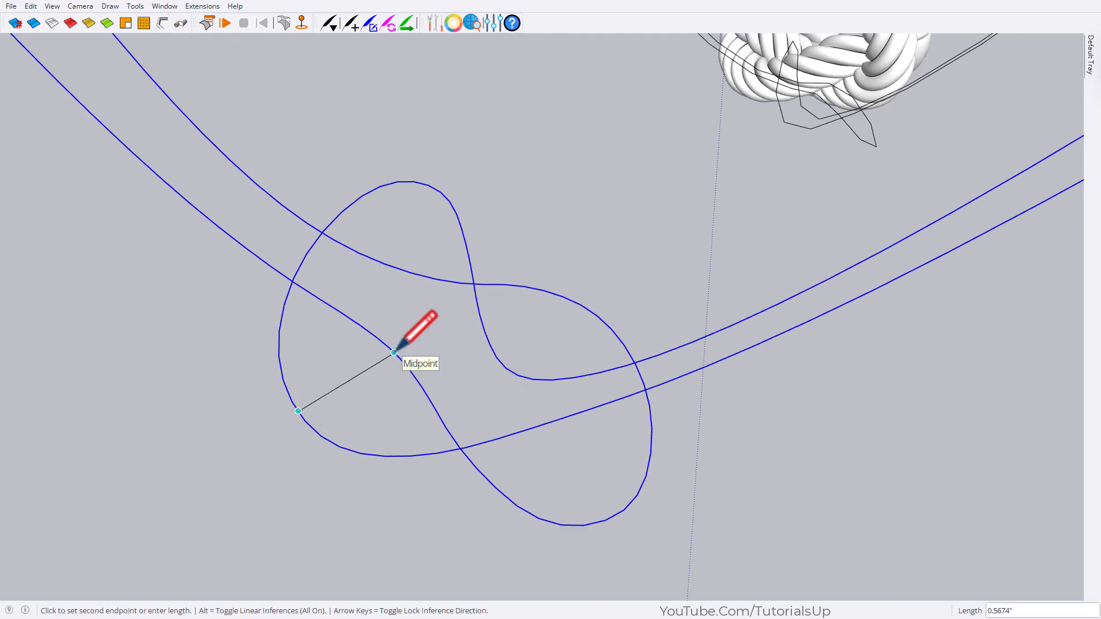
pyautogui.scroll(-3, 397, 350)
pyautogui.moveTo(396, 350); pyautogui.dragTo(438, 413, button='middle')
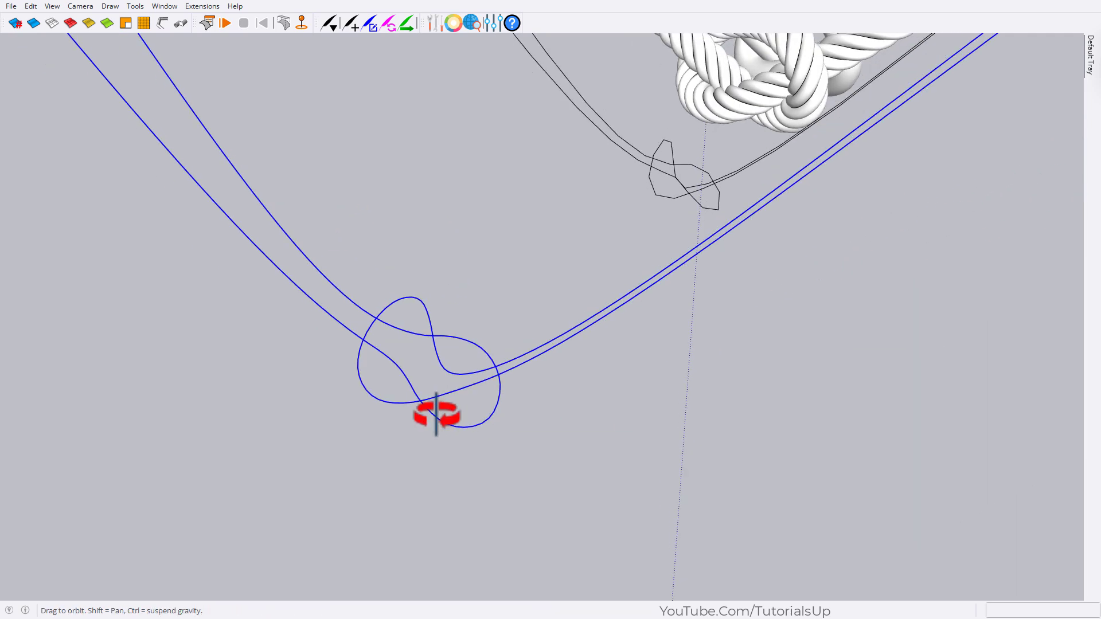
# Try thin tubes along both selected knot curves using a reduced diameter, inspect the fit and undo them.
pyautogui.click(162, 23)
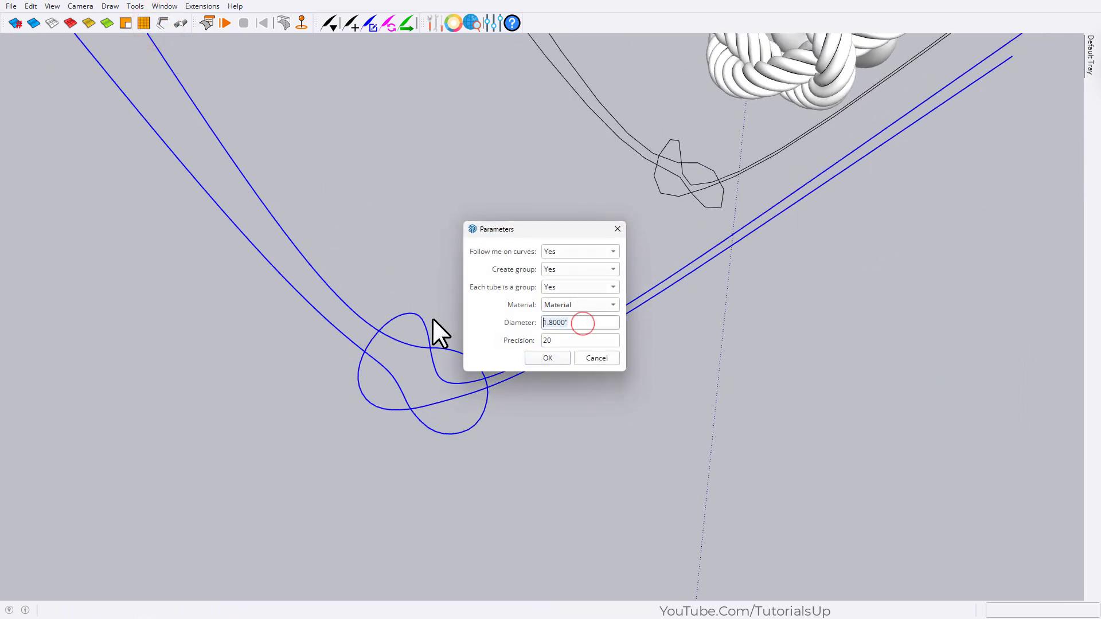
pyautogui.press('BackSpace')
pyautogui.write('4')
pyautogui.click(552, 360)
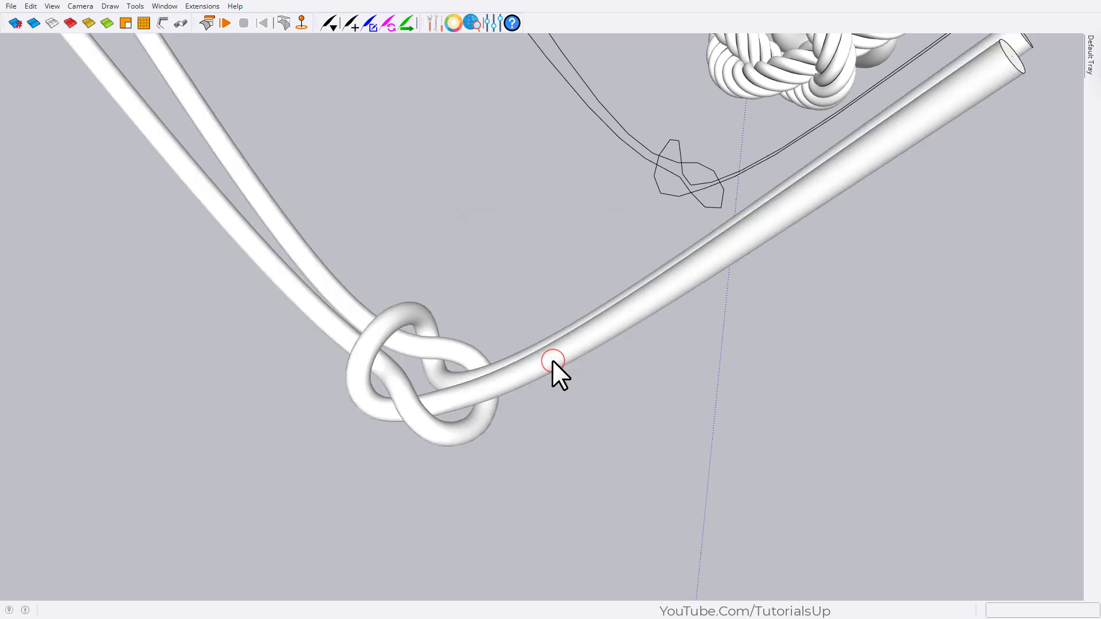
pyautogui.moveTo(553, 360); pyautogui.dragTo(478, 445, button='middle')
pyautogui.hotkey('ctrl', 'z')
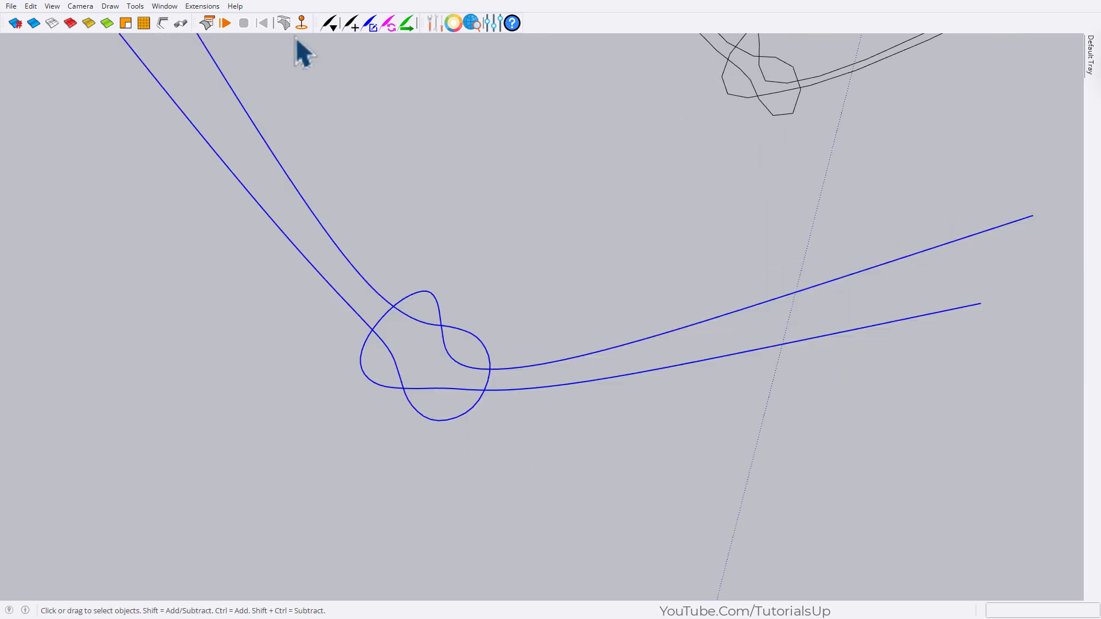
# Generate separate grouped tubes along both knot curves with diameter .7 and precision 20, and check the knot's fit.
pyautogui.click(167, 22)
pyautogui.write('1')
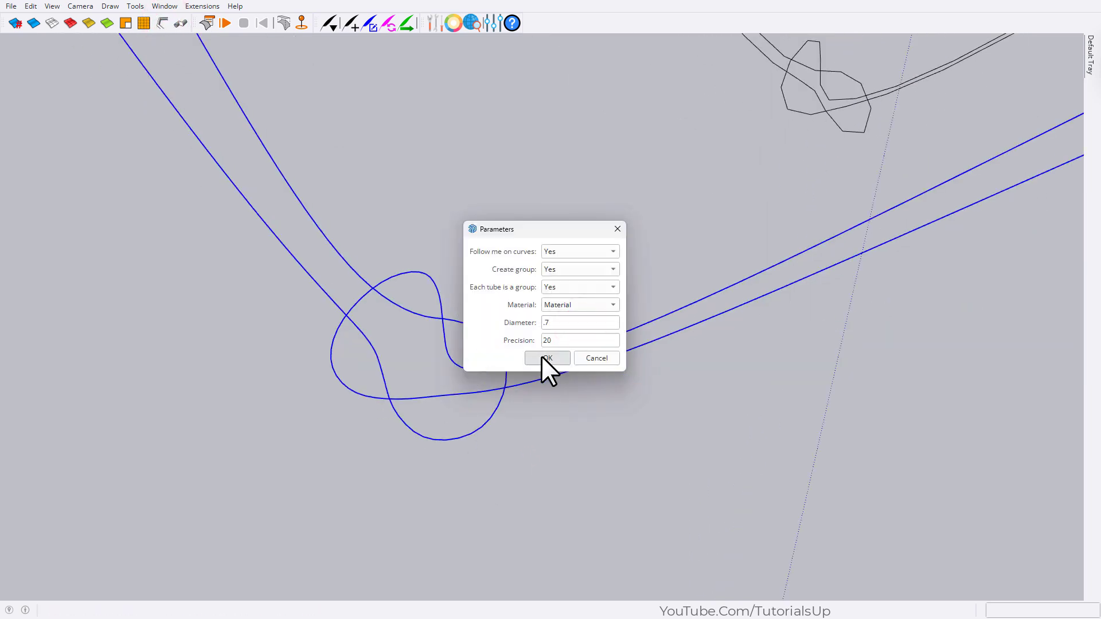
pyautogui.click(545, 357)
pyautogui.scroll(5, 499, 266)
pyautogui.moveTo(427, 399); pyautogui.dragTo(401, 404, button='middle')
pyautogui.scroll(-4, 413, 403)
# Show the hidden geometry to examine the tube mesh around the knot, and hide it again.
pyautogui.hotkey('alt', 'h')
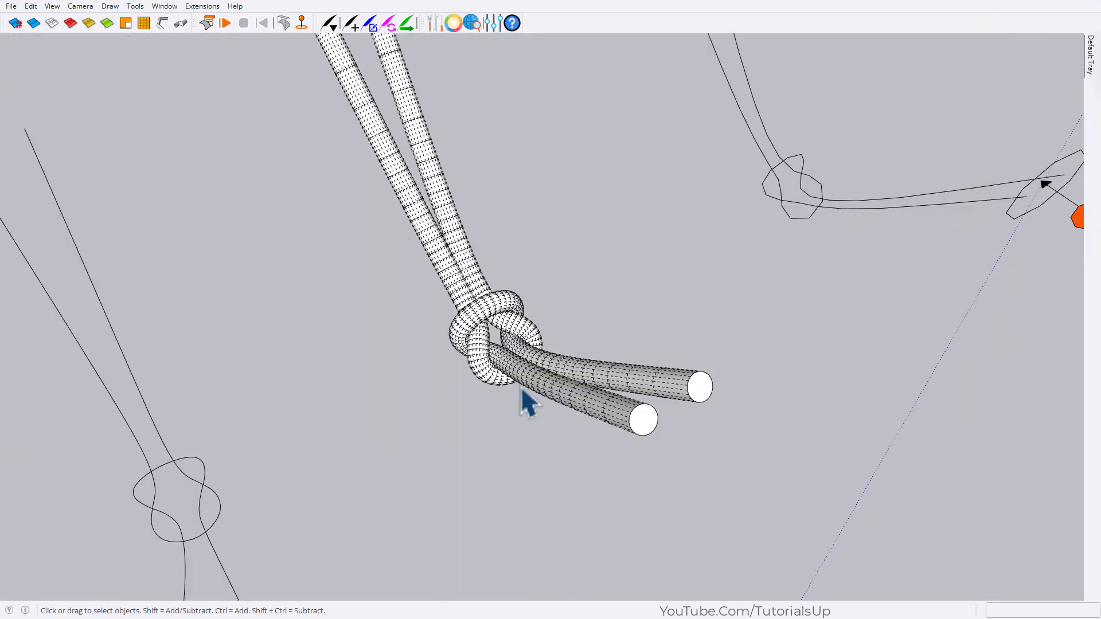
pyautogui.scroll(8, 511, 380)
pyautogui.moveTo(521, 387); pyautogui.dragTo(455, 353, button='middle')
pyautogui.hotkey('alt', 'h')
pyautogui.scroll(-10, 455, 352)
pyautogui.moveTo(462, 467); pyautogui.dragTo(463, 478, button='middle')
# Move the five-lobed rope profile from beside the finished rope onto the centre of the nearer tube's end face.
pyautogui.click(829, 115)
pyautogui.scroll(4, 834, 111)
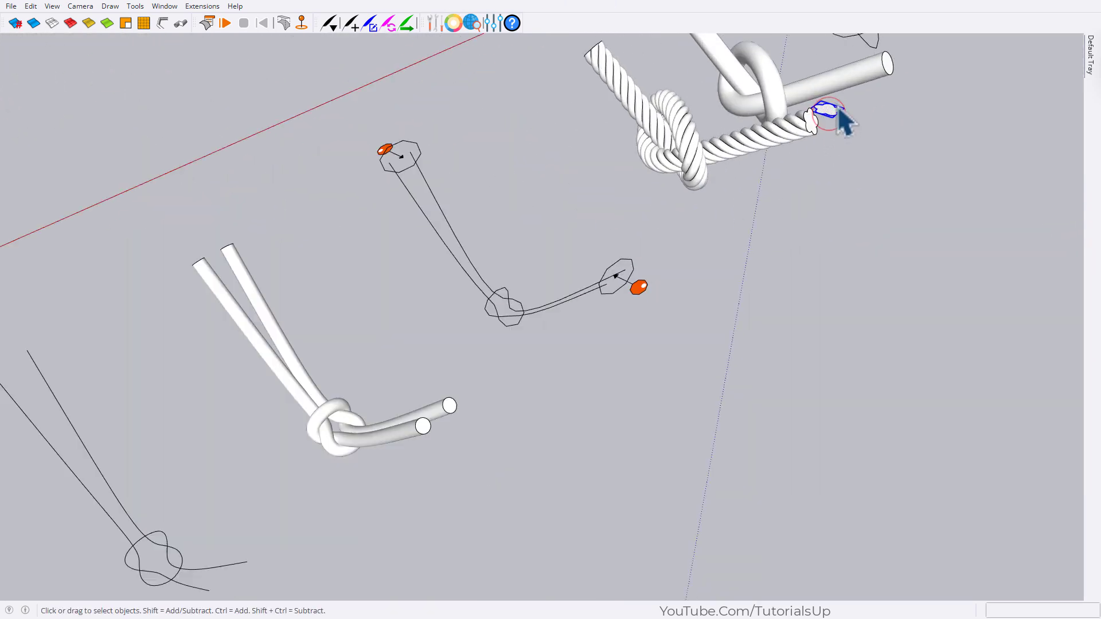
pyautogui.press('m')
pyautogui.scroll(2, 819, 112)
pyautogui.click(819, 113)
pyautogui.scroll(-6, 878, 166)
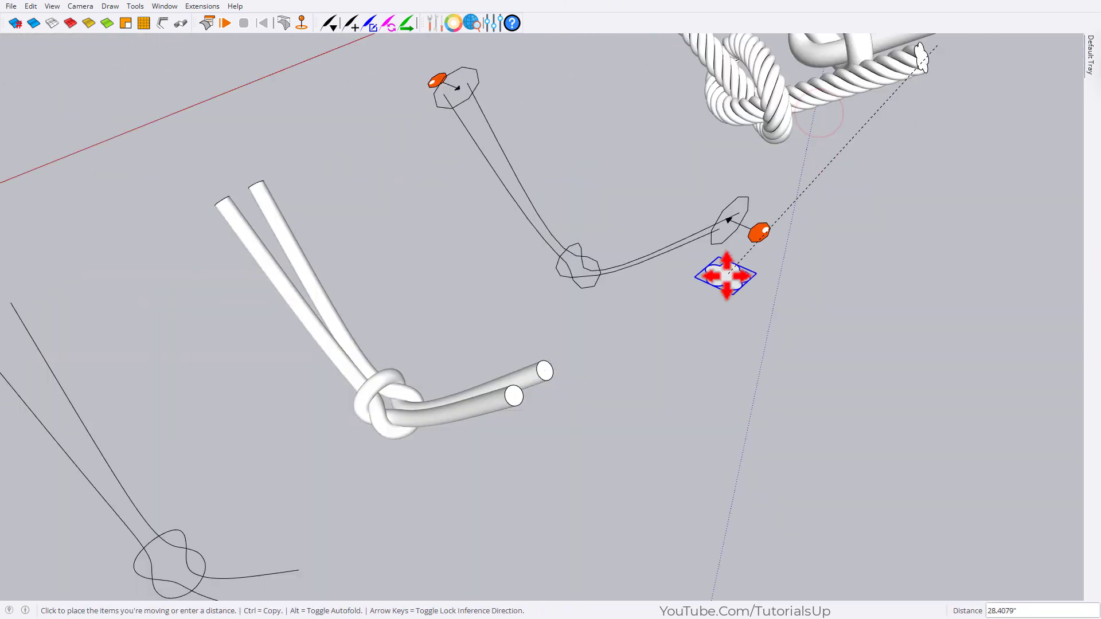
pyautogui.scroll(6, 642, 330)
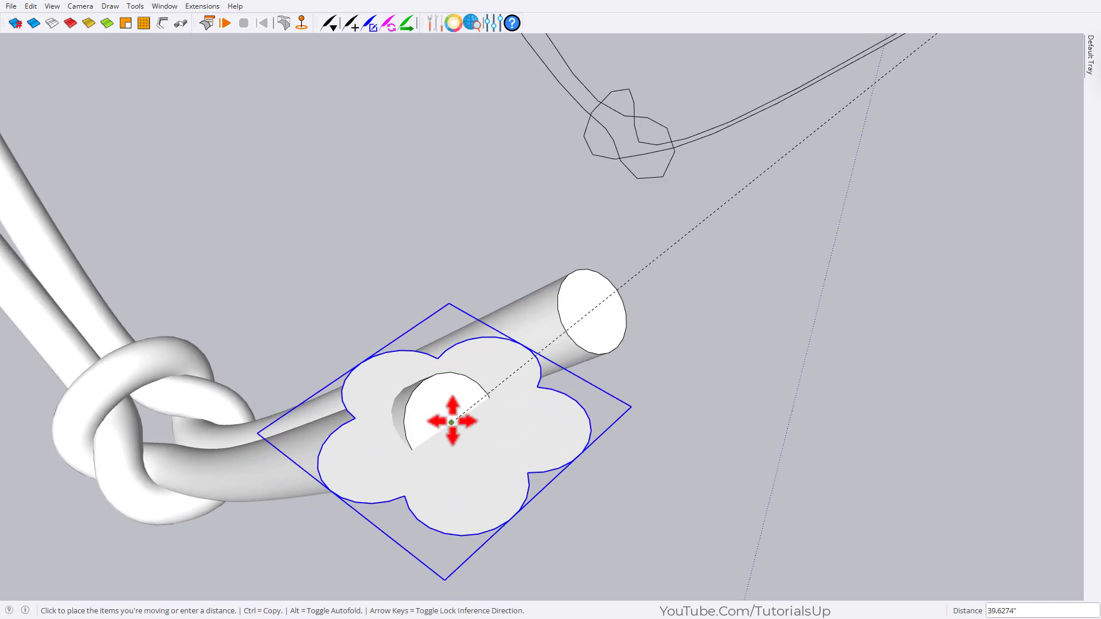
pyautogui.click(451, 422)
# Scale the geometry inside the profile group uniformly about its centre to about 0.39 to match the tube's diameter.
pyautogui.press('space')
pyautogui.doubleClick(516, 428)
pyautogui.doubleClick(516, 429)
pyautogui.press('s')
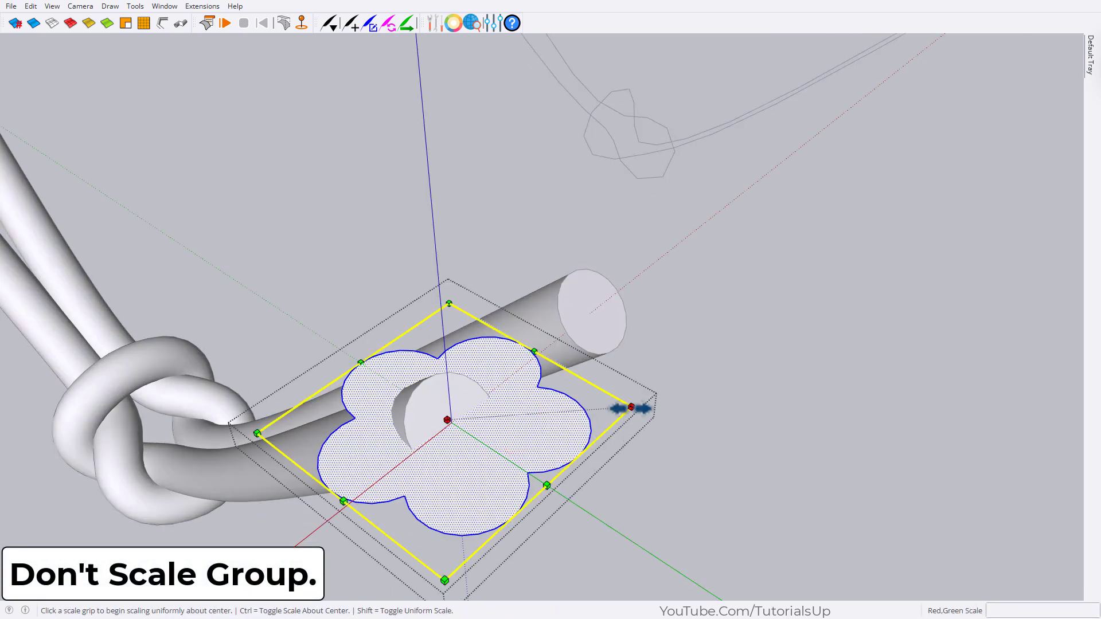
pyautogui.click(640, 408)
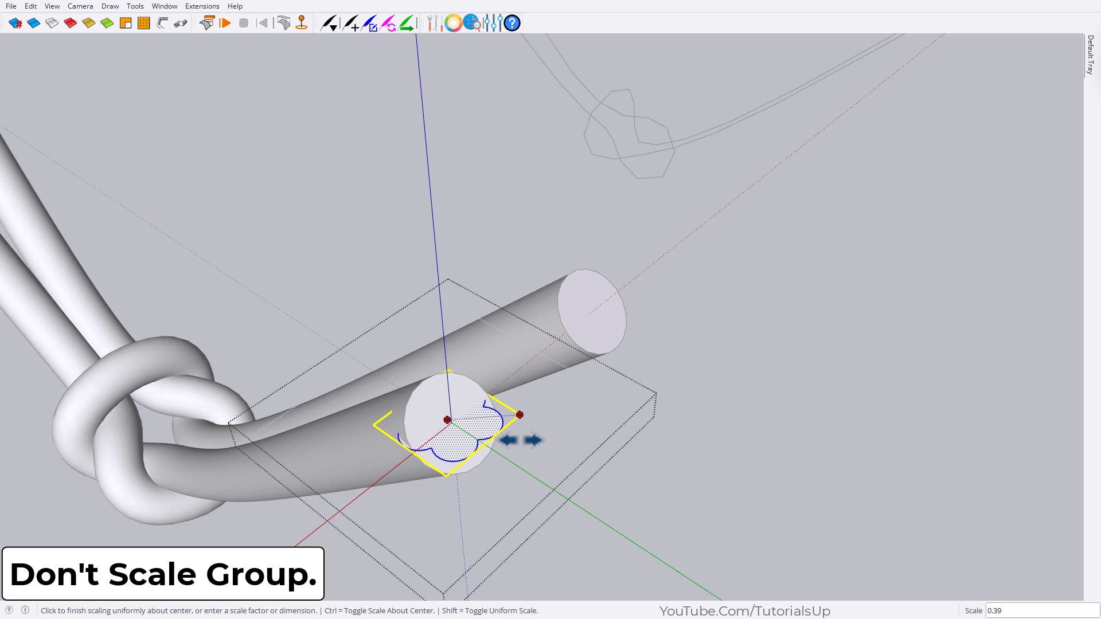
pyautogui.click(517, 443)
pyautogui.press('space')
pyautogui.click(521, 332)
pyautogui.scroll(-4, 522, 332)
pyautogui.scroll(2, 518, 369)
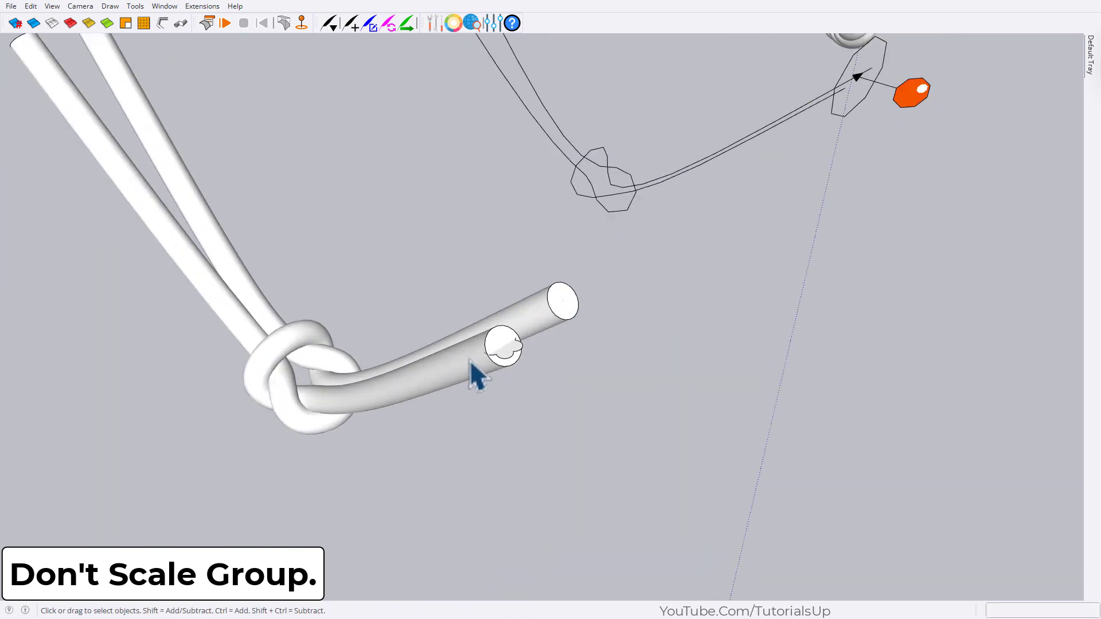
# Move the resized profile off the tube to a spot near the ends of the spare knot curves.
pyautogui.click(510, 353)
pyautogui.scroll(-3, 567, 318)
pyautogui.press('m')
pyautogui.click(597, 331)
pyautogui.click(442, 471)
pyautogui.press('space')
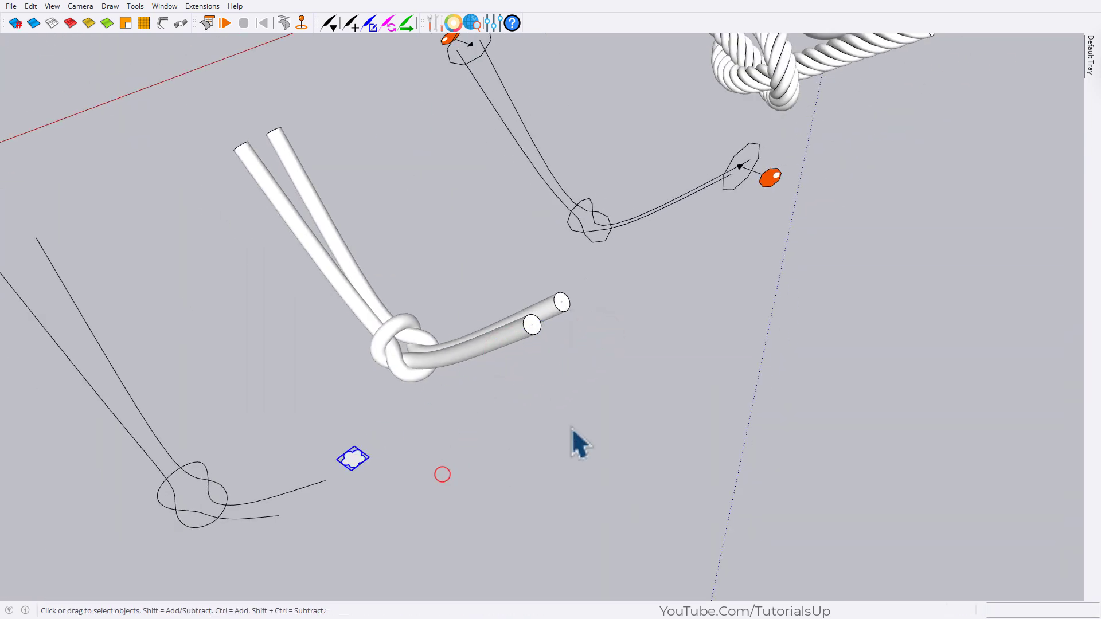
# Sweep the profile along both spare curves with Follow-Rotate-Scale, using section interval .15 and rotation parameter 20 degrees, and close the TAX window.
pyautogui.moveTo(572, 442); pyautogui.dragTo(717, 512, button='middle')
pyautogui.moveTo(285, 352); pyautogui.dragTo(222, 328)
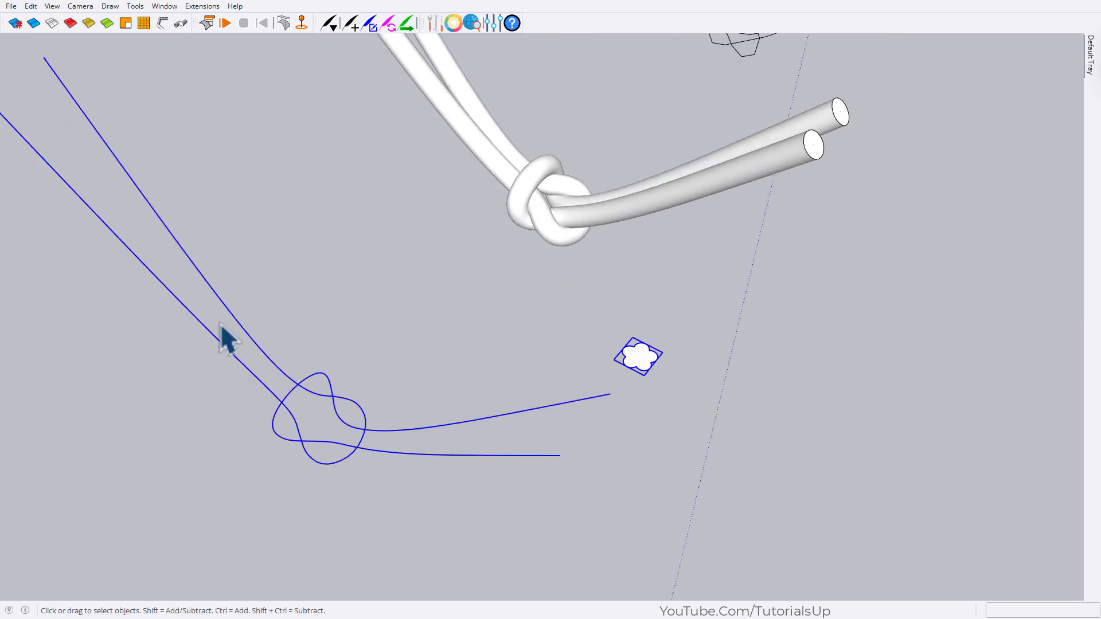
pyautogui.click(436, 25)
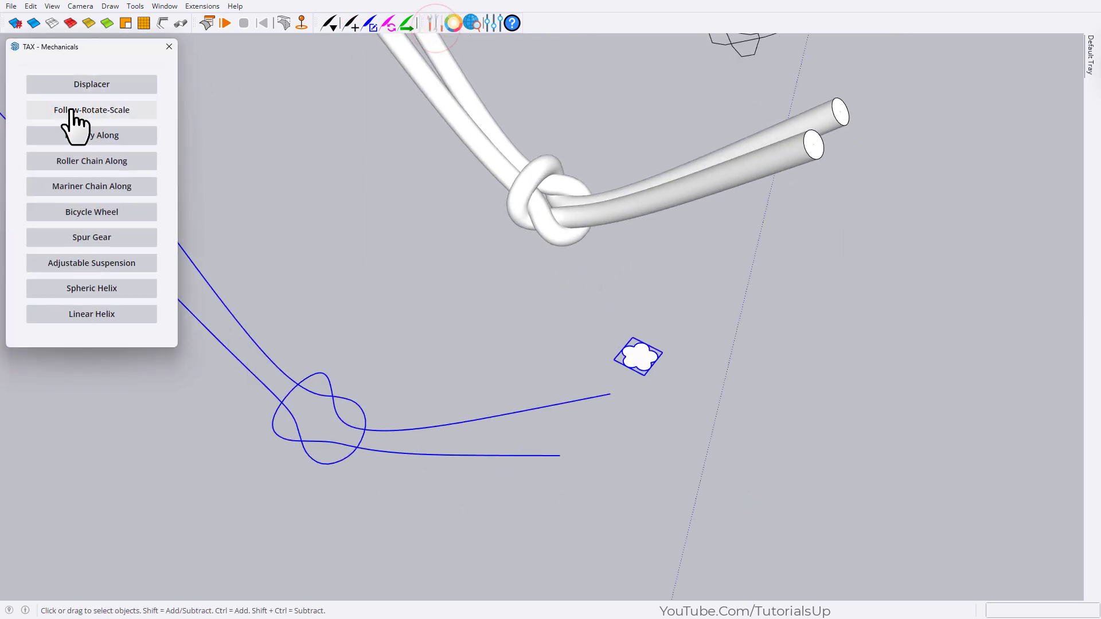
pyautogui.click(71, 115)
pyautogui.write('.')
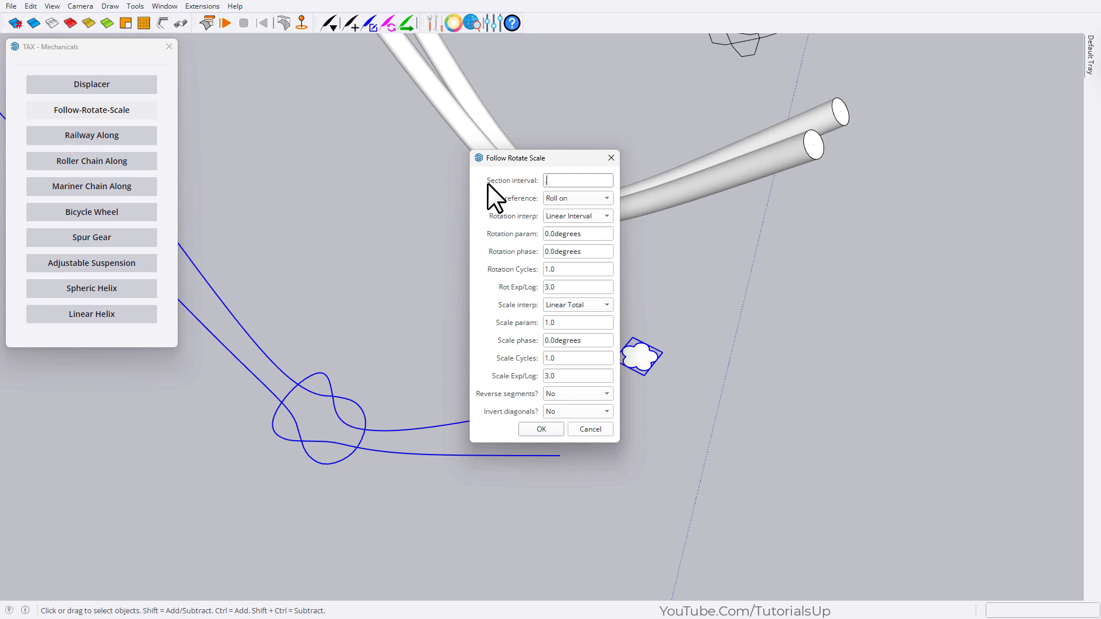
pyautogui.write('15')
pyautogui.write('20')
pyautogui.click(539, 429)
pyautogui.click(537, 324)
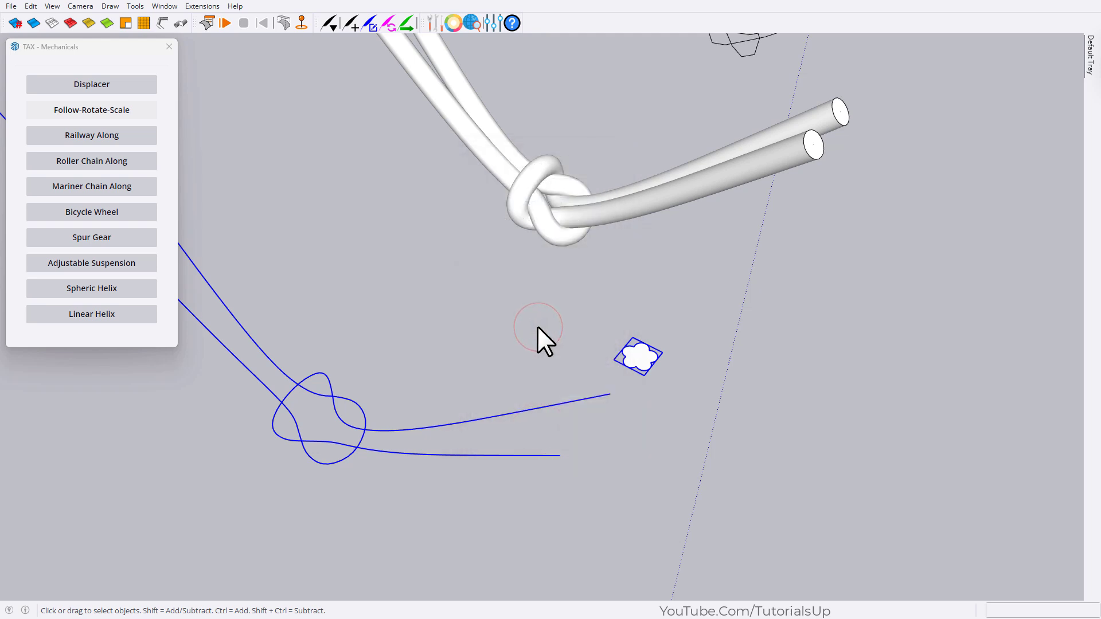
pyautogui.click(755, 426)
pyautogui.scroll(5, 450, 394)
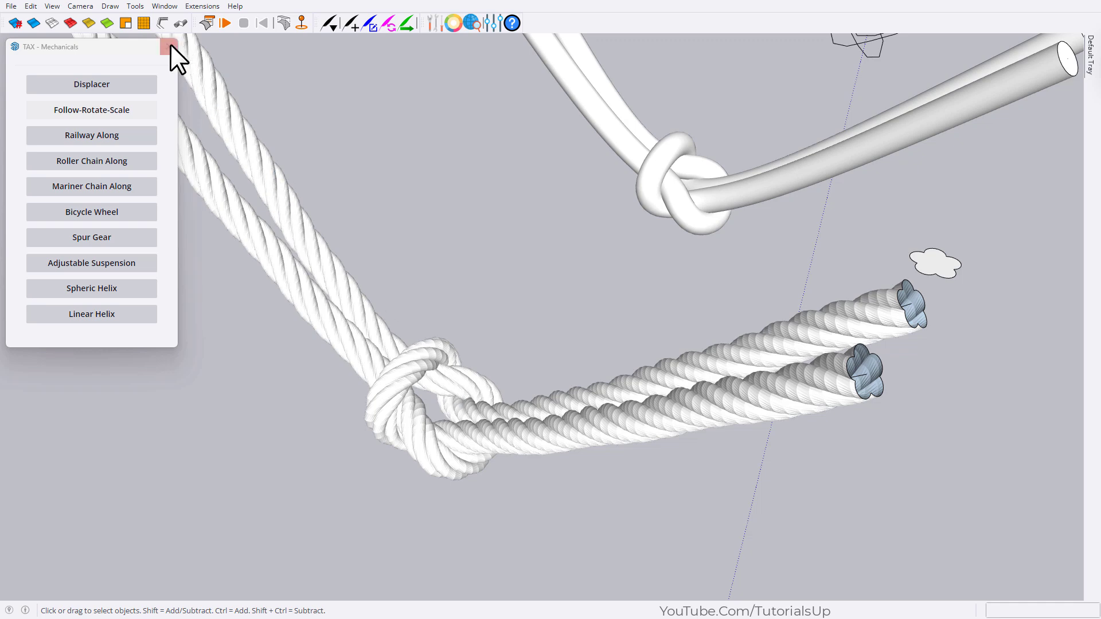
pyautogui.click(168, 46)
# Smooth the edges of the new twisted rope knot with the latest AMS settings.
pyautogui.click(459, 294)
pyautogui.click(504, 467)
pyautogui.scroll(2, 494, 459)
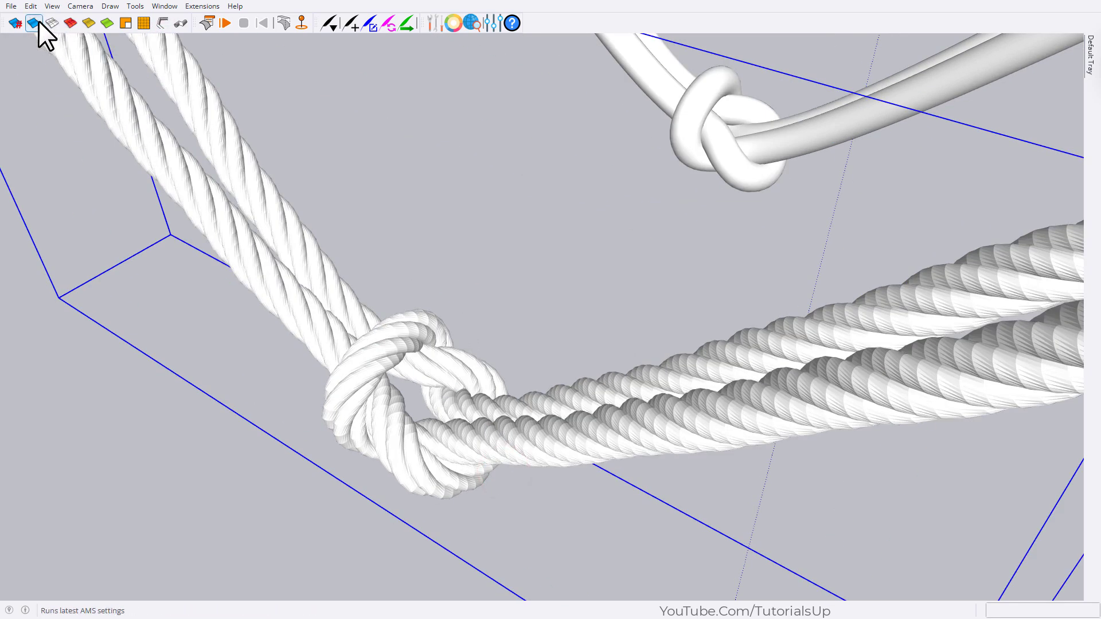
pyautogui.click(469, 244)
# Examine the smoothed rope knot and its open ends up close and from other angles.
pyautogui.scroll(-1, 498, 325)
pyautogui.scroll(4, 414, 427)
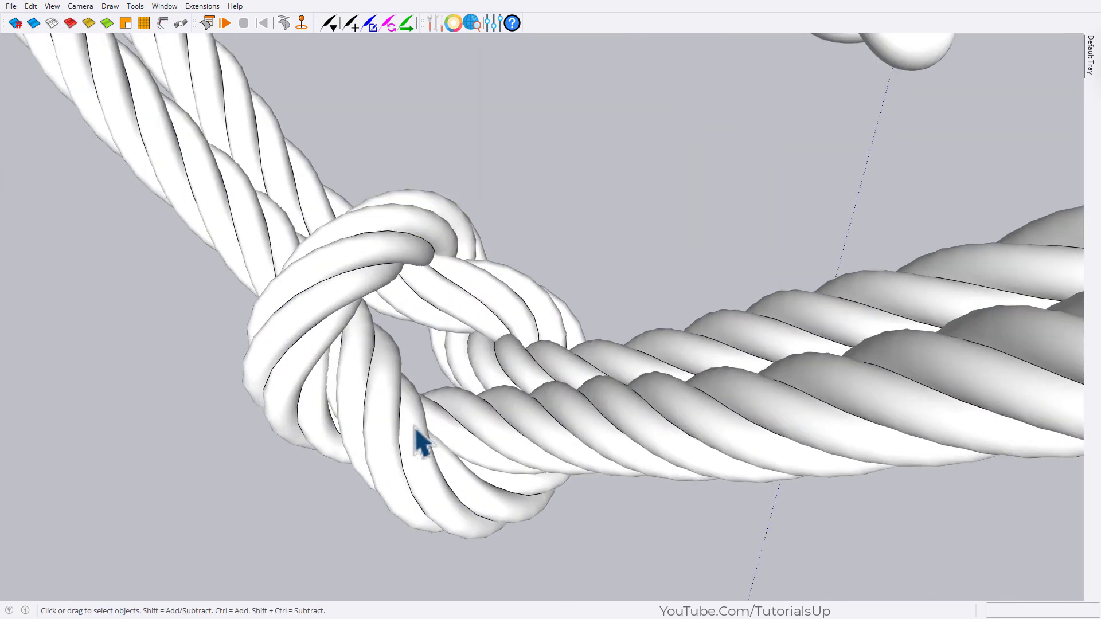
pyautogui.moveTo(414, 428); pyautogui.dragTo(548, 464, button='middle')
pyautogui.scroll(3, 390, 329)
pyautogui.scroll(-4, 387, 319)
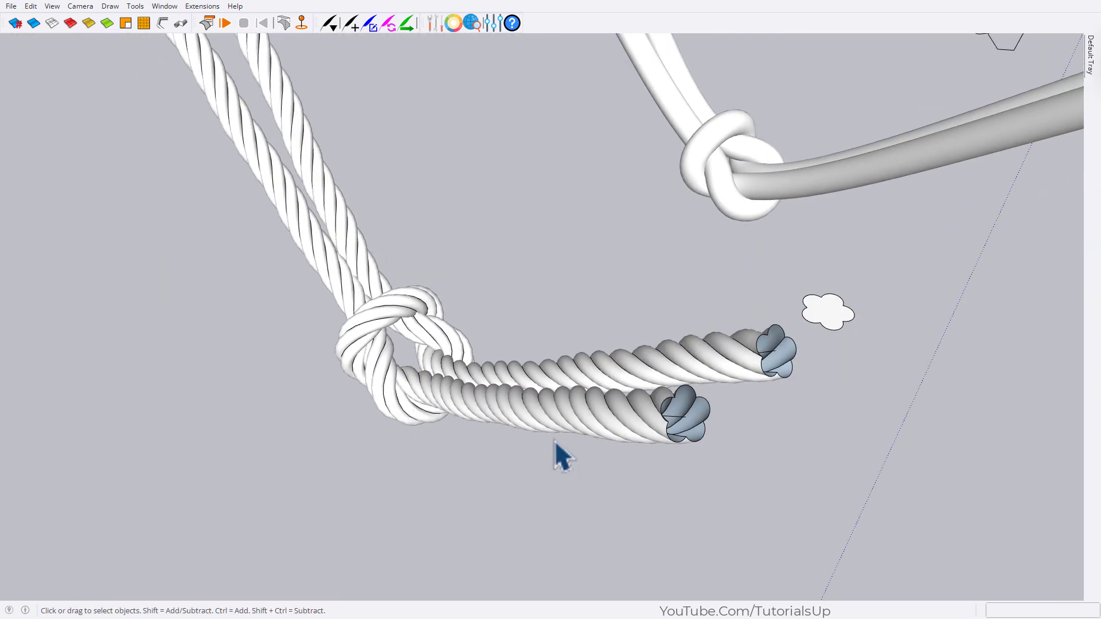
pyautogui.scroll(4, 799, 352)
pyautogui.scroll(-3, 751, 370)
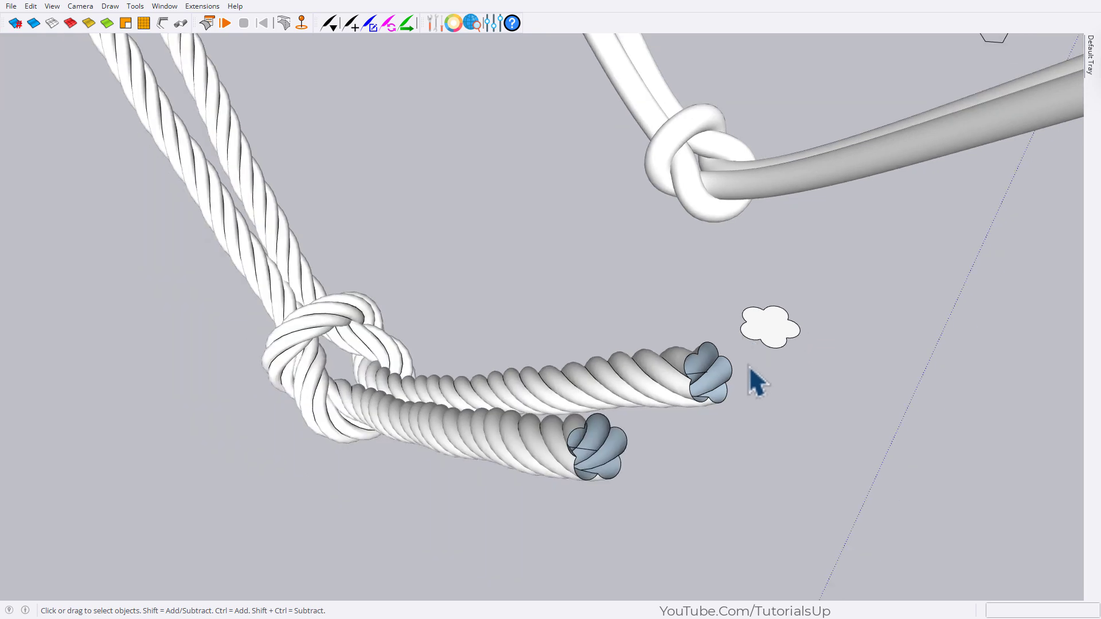
# Scale the lobed profile uniformly about its centre to 0.78 inside its group.
pyautogui.doubleClick(763, 342)
pyautogui.doubleClick(763, 342)
pyautogui.scroll(3, 809, 341)
pyautogui.press('s')
pyautogui.press('ctrl')
pyautogui.moveTo(828, 319); pyautogui.dragTo(807, 331)
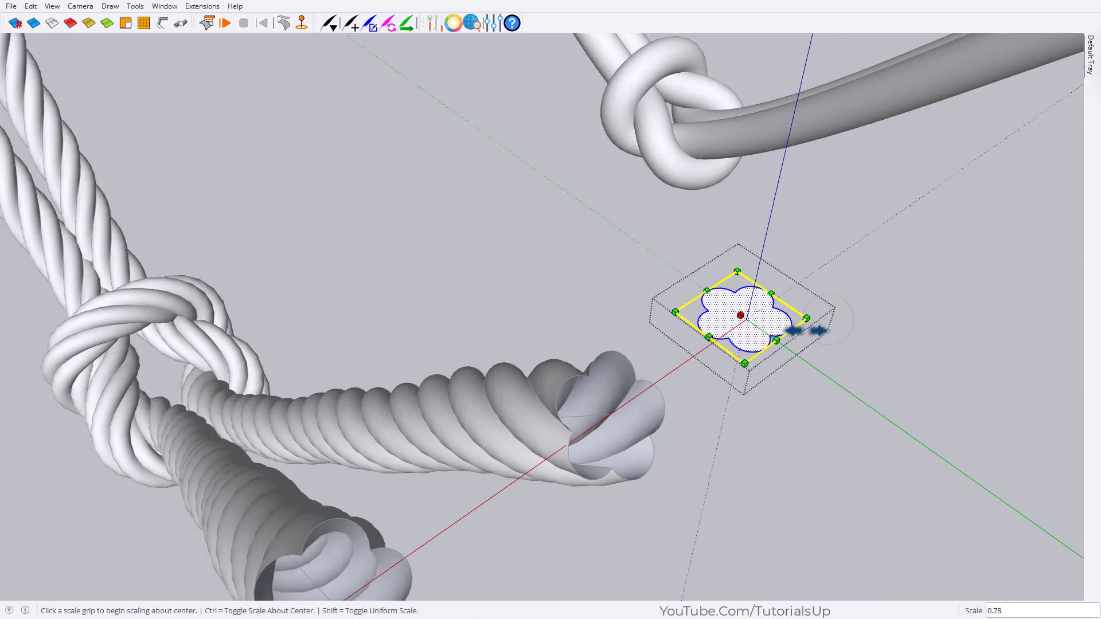
pyautogui.press('space')
# Move the two path curves out of the twisted rope knot to the empty area beside it.
pyautogui.scroll(-2, 658, 300)
pyautogui.click(659, 299)
pyautogui.click(620, 389)
pyautogui.scroll(-4, 621, 388)
pyautogui.press('x')
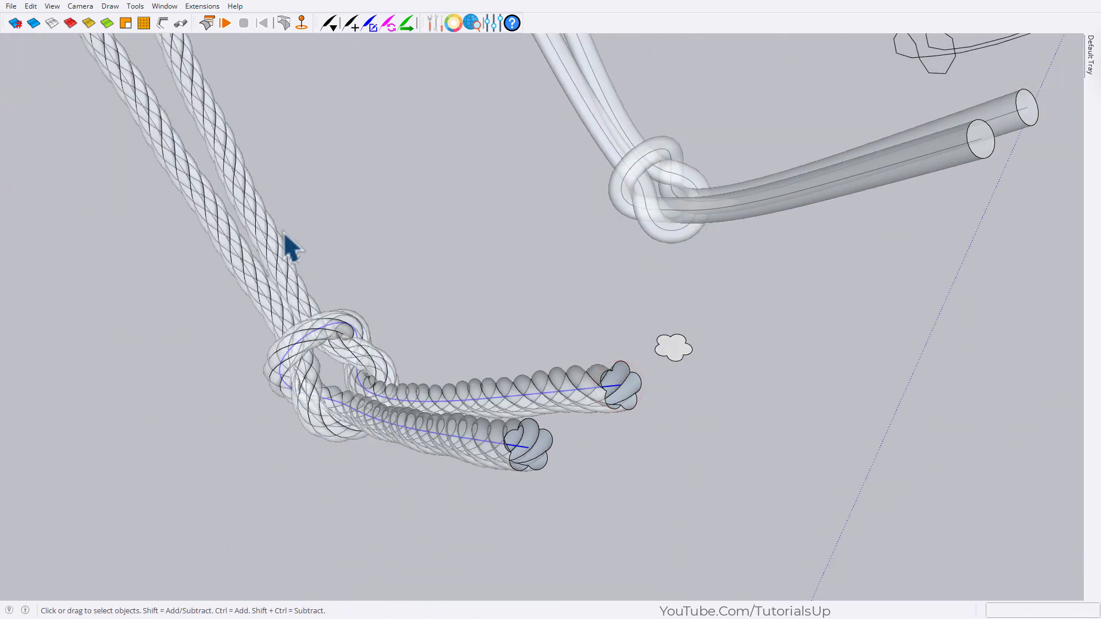
pyautogui.keyDown('ctrl'); pyautogui.click(260, 226); pyautogui.keyUp('ctrl')
pyautogui.scroll(-3, 261, 227)
pyautogui.press('x')
pyautogui.scroll(-2, 676, 361)
pyautogui.press('m')
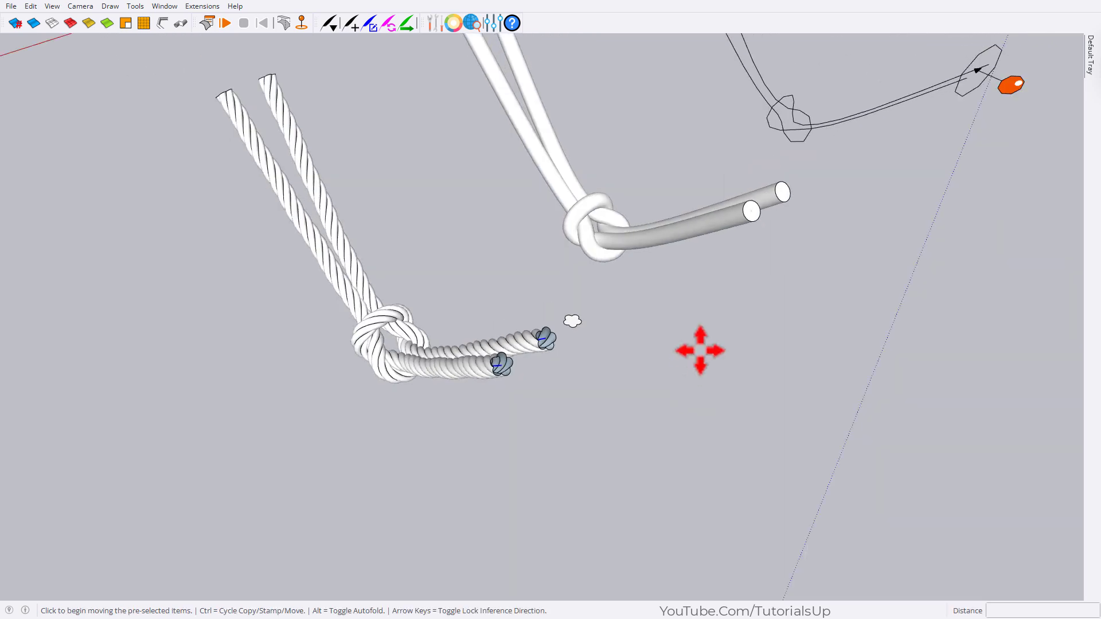
pyautogui.click(700, 350)
pyautogui.click(575, 449)
pyautogui.press('space')
pyautogui.scroll(3, 574, 329)
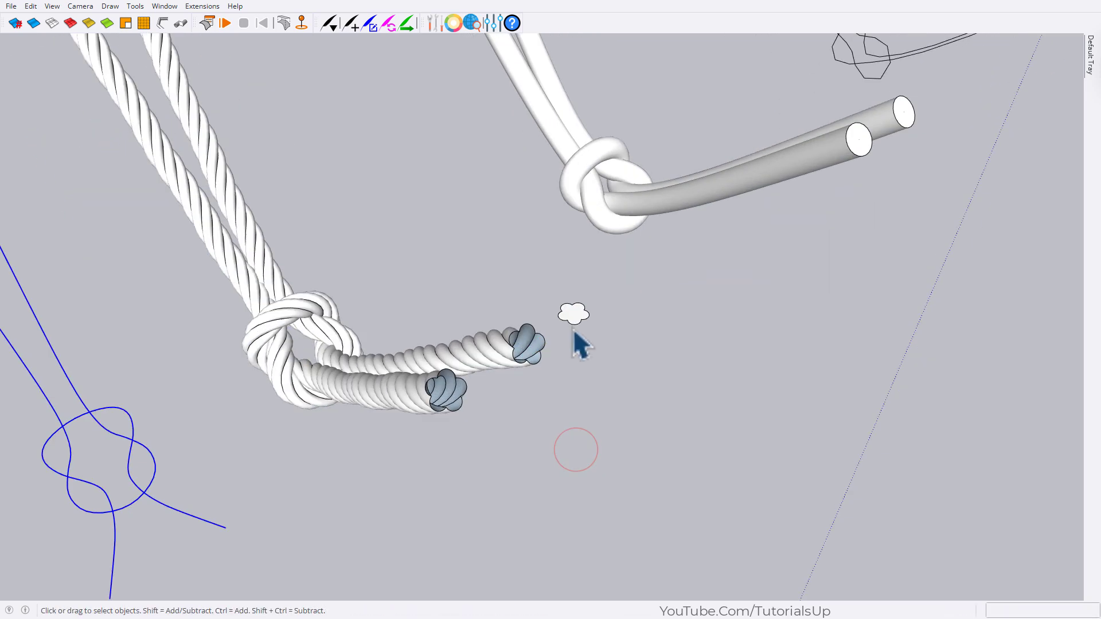
# Sweep the reduced profile along both moved curves with Follow-Rotate-Scale, using section interval .15.
pyautogui.keyDown('ctrl'); pyautogui.click(574, 312); pyautogui.keyUp('ctrl')
pyautogui.scroll(-3, 723, 311)
pyautogui.scroll(2, 488, 361)
pyautogui.click(434, 23)
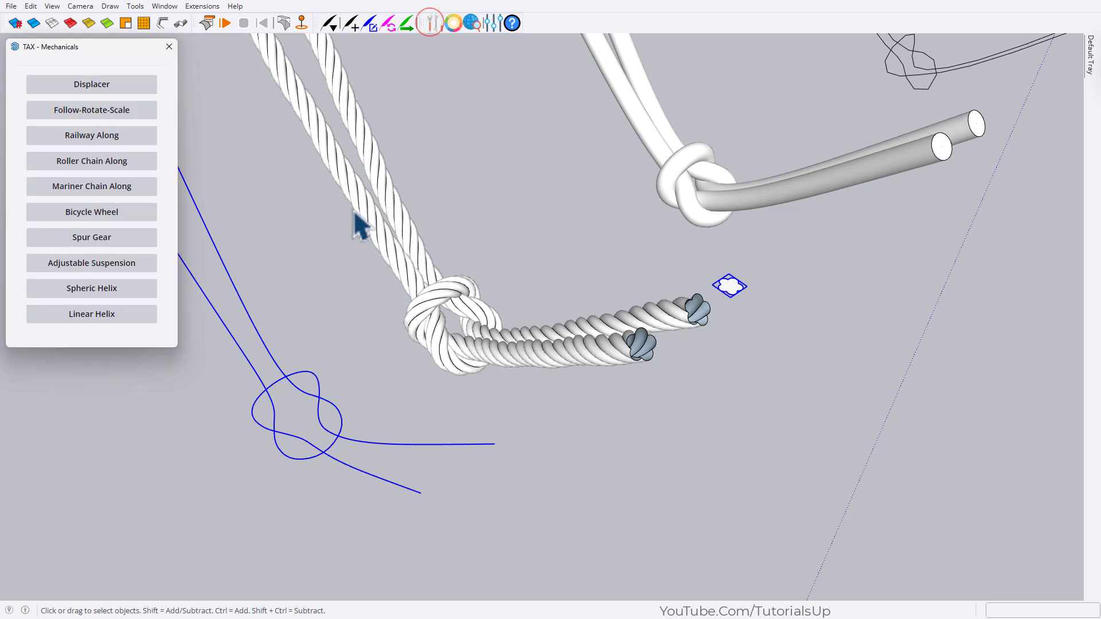
pyautogui.click(127, 112)
pyautogui.write('.15')
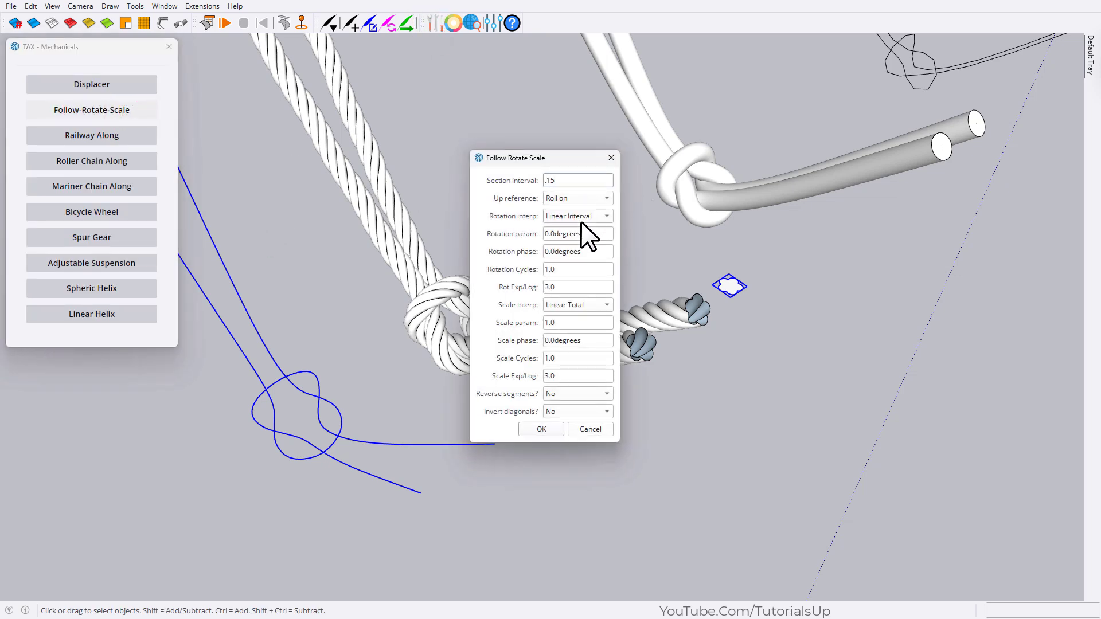
pyautogui.click(538, 428)
pyautogui.click(546, 318)
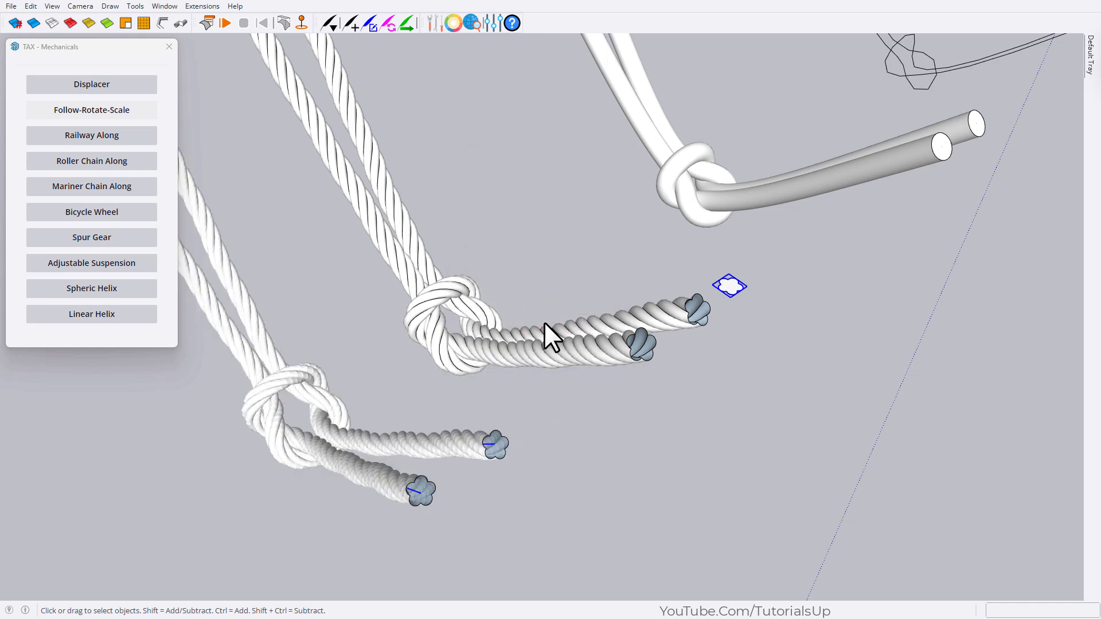
# Close the TAX window and smooth the edges of the new thinner rope knot.
pyautogui.click(622, 542)
pyautogui.moveTo(345, 474); pyautogui.dragTo(312, 424, button='middle')
pyautogui.click(165, 44)
pyautogui.click(366, 463)
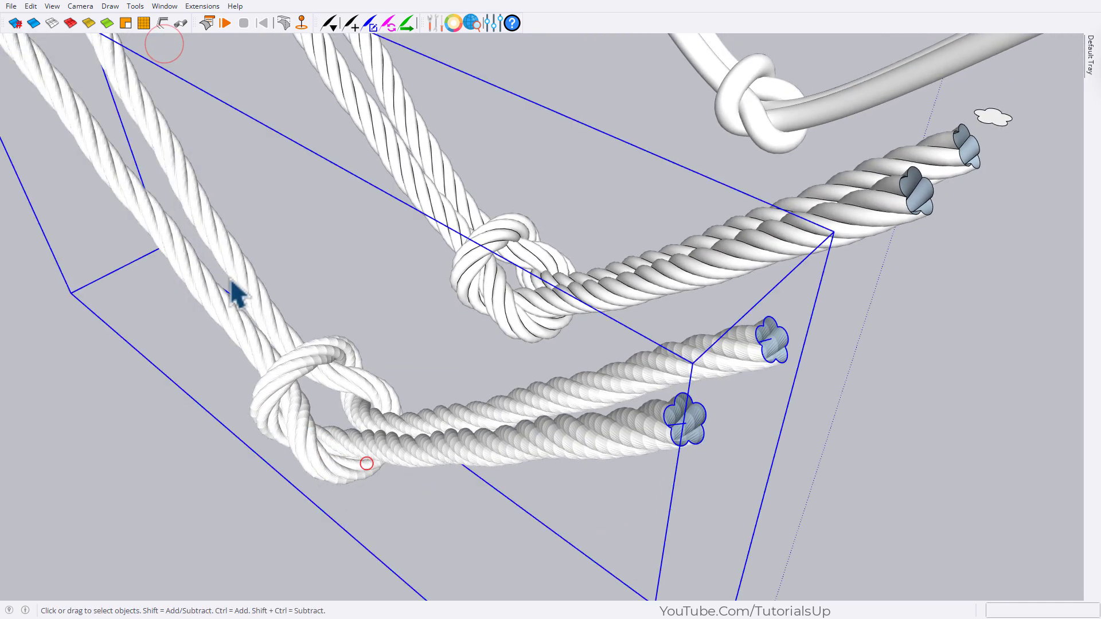
pyautogui.click(322, 283)
# Examine the smoothed thinner rope knot next to the thicker one up close and from several angles.
pyautogui.scroll(4, 309, 494)
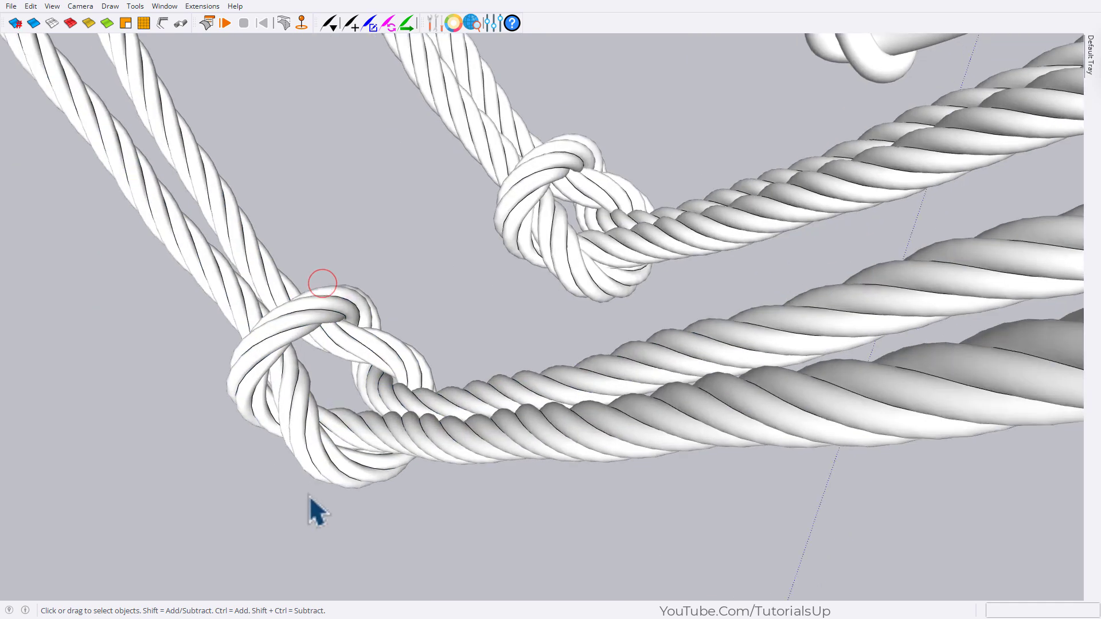
pyautogui.moveTo(310, 494); pyautogui.dragTo(746, 195, button='middle')
pyautogui.scroll(-6, 694, 308)
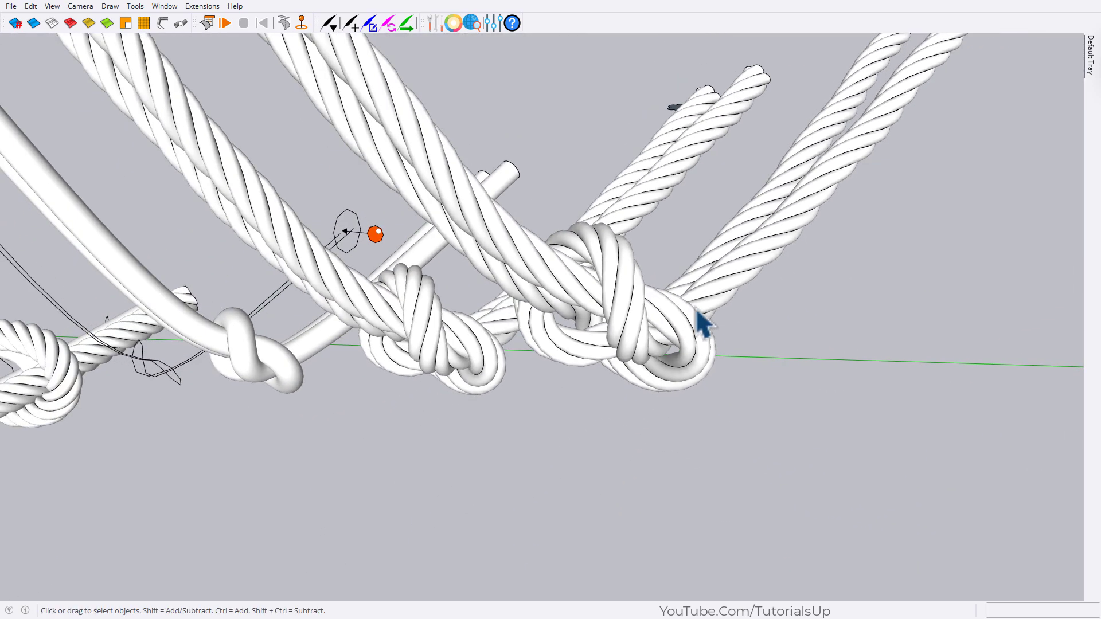
pyautogui.moveTo(697, 310); pyautogui.dragTo(266, 536, button='middle')
pyautogui.scroll(-3, 148, 511)
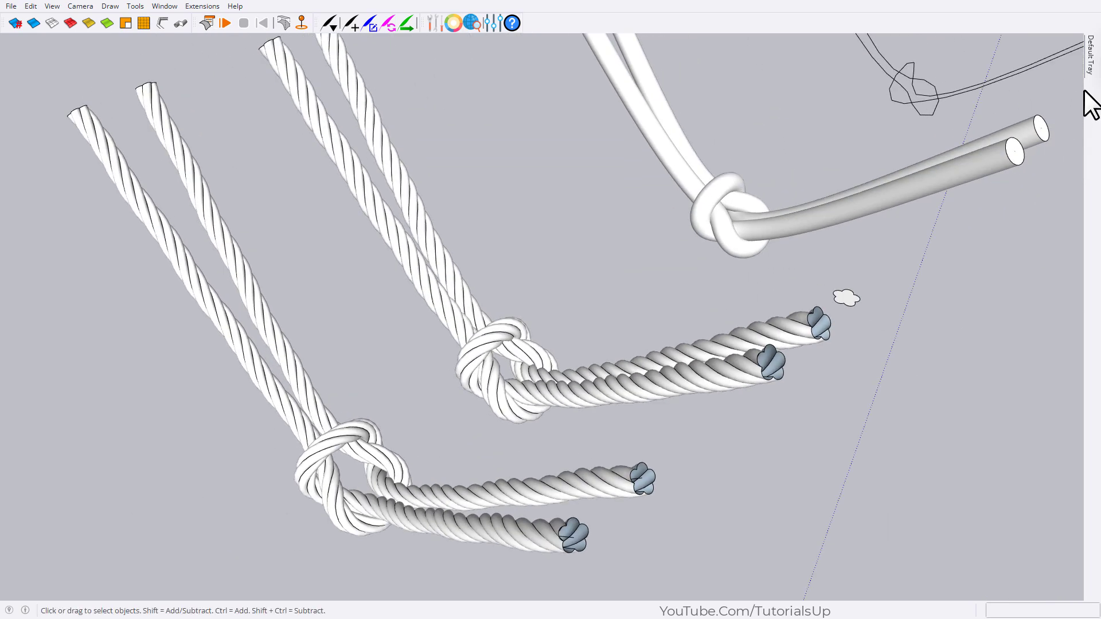
pyautogui.moveTo(1084, 92)
pyautogui.click(922, 445)
pyautogui.scroll(7, 375, 496)
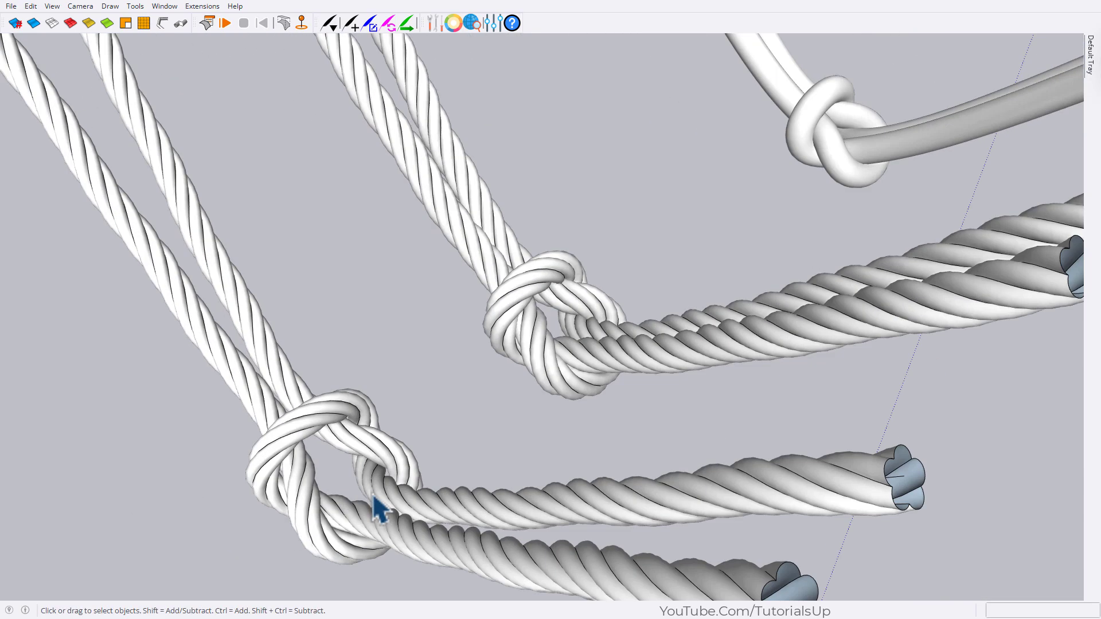
pyautogui.moveTo(377, 493); pyautogui.dragTo(192, 517, button='middle')
pyautogui.scroll(-3, 193, 518)
pyautogui.moveTo(369, 388); pyautogui.dragTo(212, 497, button='middle')
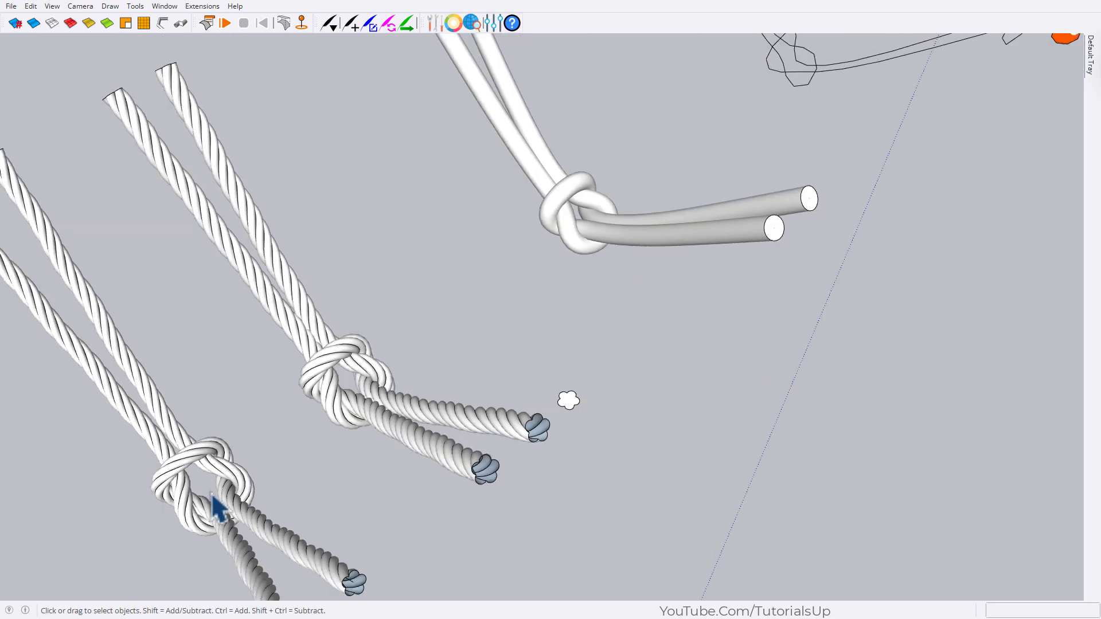
# Survey the whole row of knot models, from the twisted ropes and smooth tubes back to the original paths.
pyautogui.scroll(6, 588, 213)
pyautogui.scroll(-3, 374, 348)
pyautogui.scroll(-5, 374, 349)
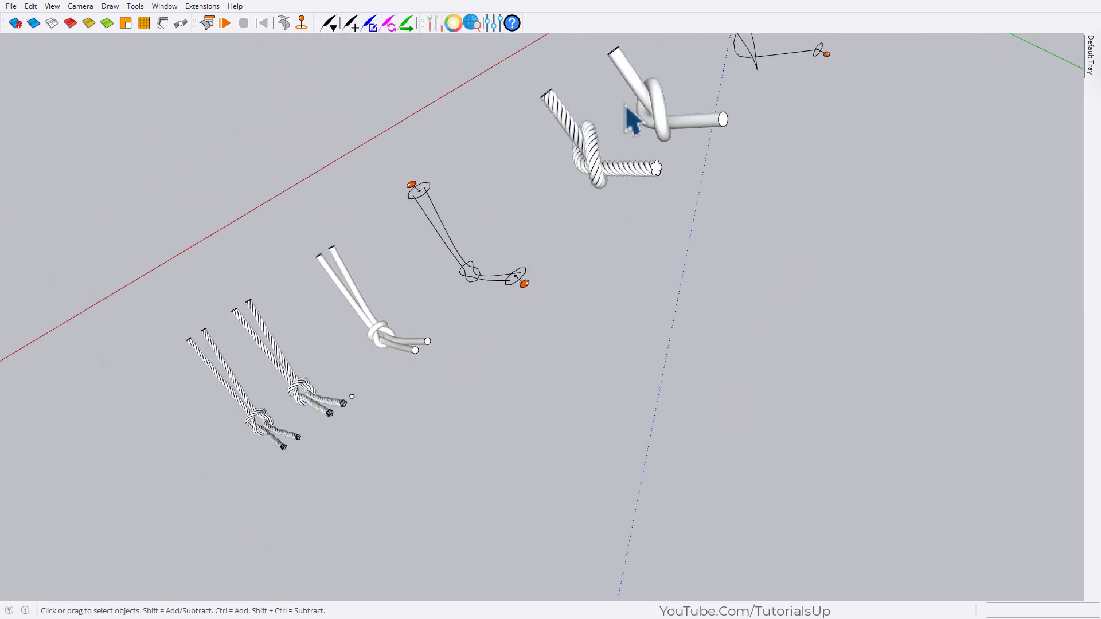
pyautogui.scroll(5, 634, 115)
pyautogui.moveTo(634, 115); pyautogui.dragTo(793, 419, button='middle')
pyautogui.scroll(-5, 794, 419)
pyautogui.moveTo(556, 396)
pyautogui.mouseDown(button='middle')
pyautogui.moveTo(513, 376)
pyautogui.moveTo(574, 407)
pyautogui.mouseUp(button='middle')
pyautogui.scroll(3, 924, 371)
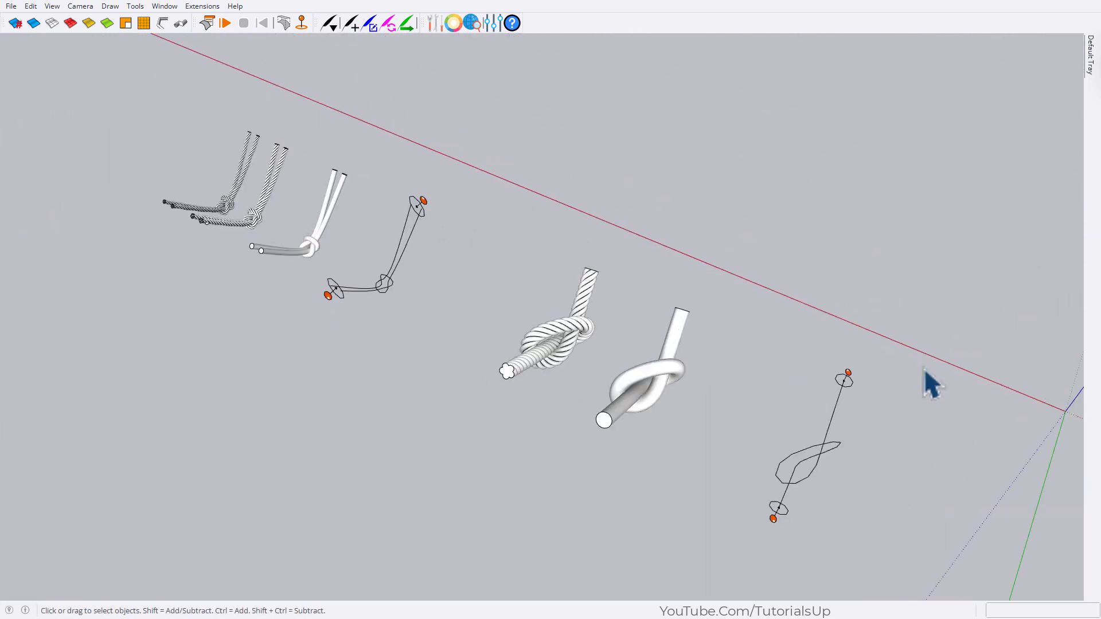